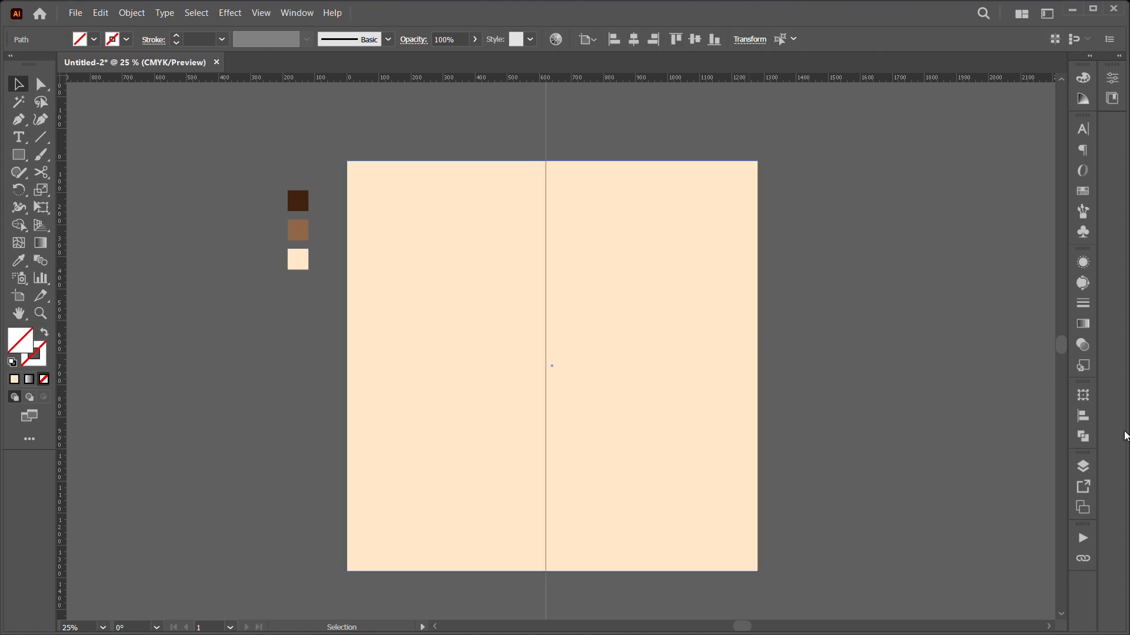
Step: Align the vertical guide to the horizontal center of the artboard
{"action": "left_click", "coordinate": [1082, 416]}
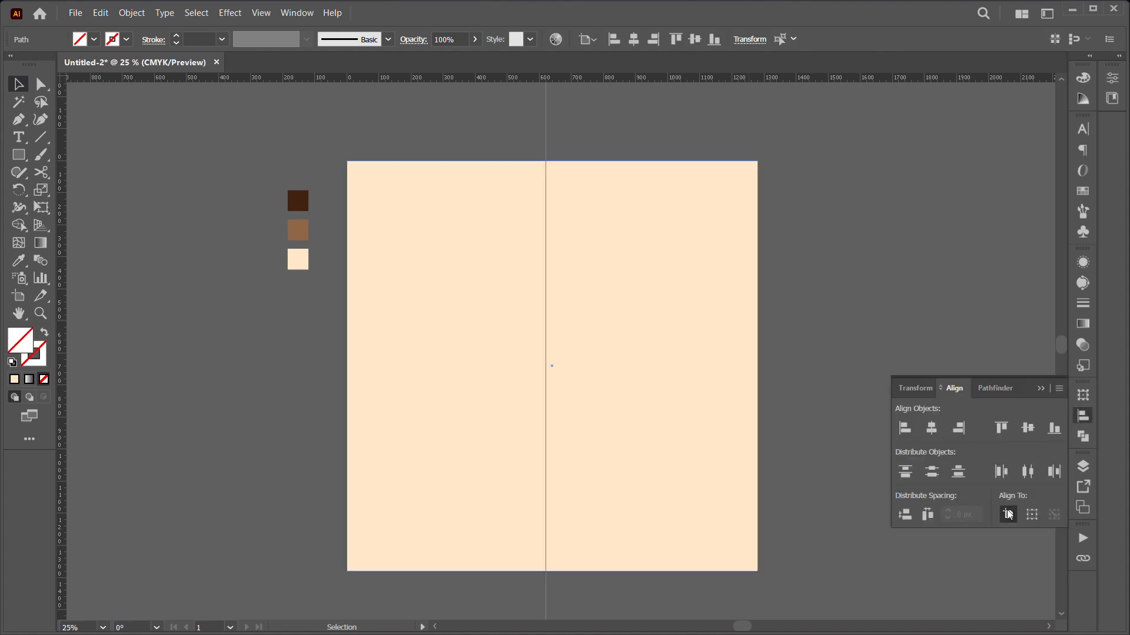
{"action": "left_click", "coordinate": [931, 428]}
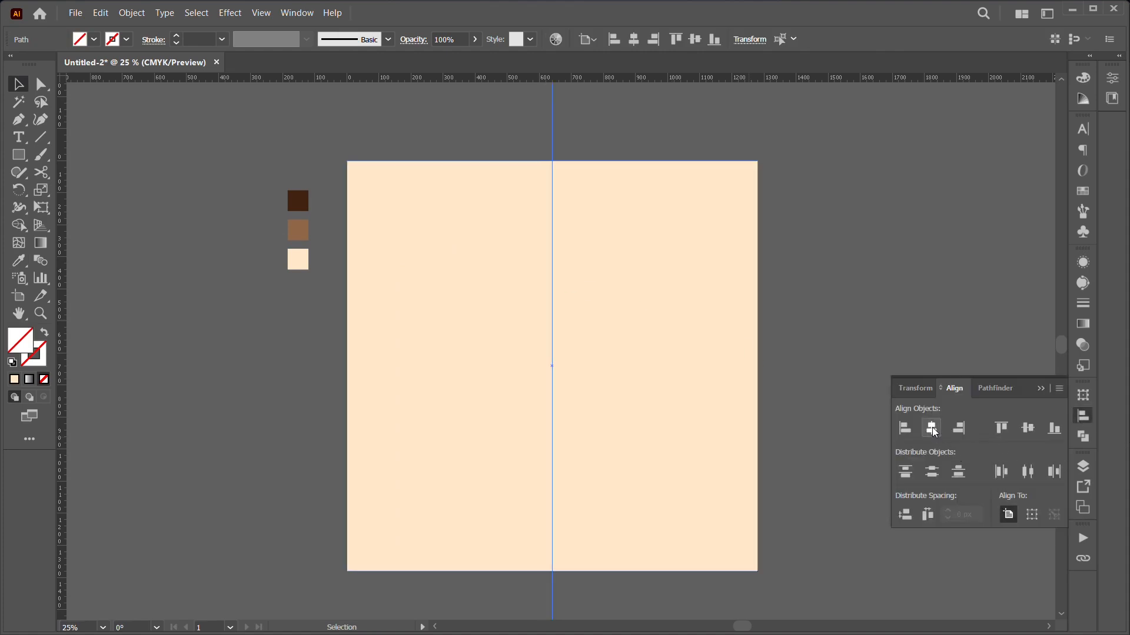
{"action": "left_click", "coordinate": [1040, 388]}
Step: Draw a rectangle from the center guide covering the artboard's right half and fill it with the medium brown sampled from the palette squares
{"action": "left_click", "coordinate": [20, 158]}
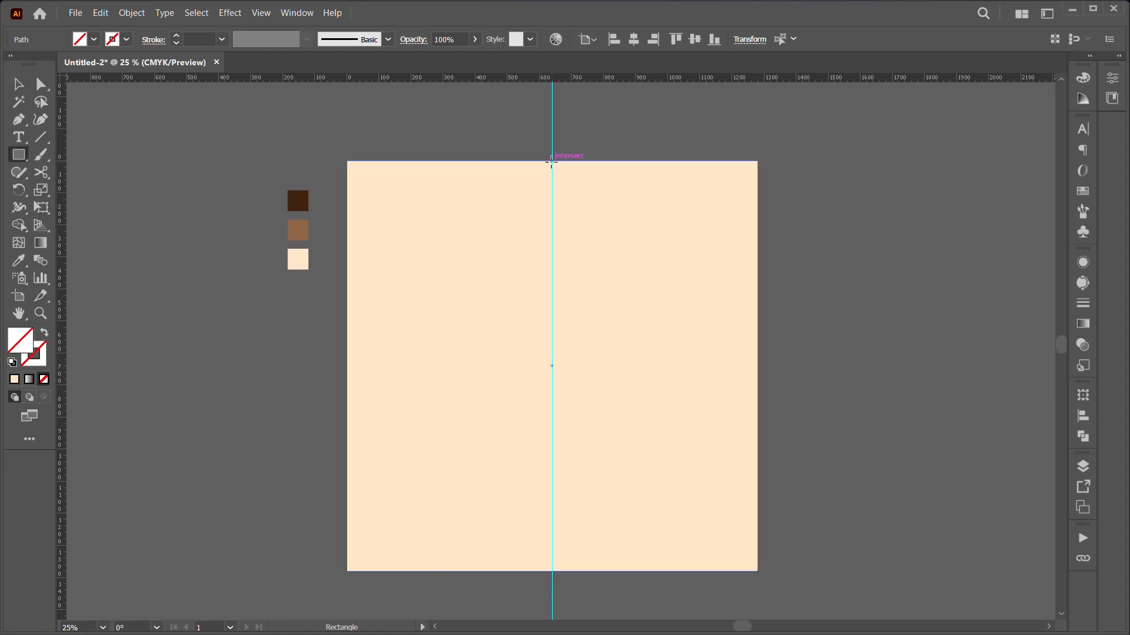
{"action": "mouse_move", "coordinate": [552, 161]}
{"action": "left_mouse_down"}
{"action": "mouse_move", "coordinate": [729, 451]}
{"action": "mouse_move", "coordinate": [759, 571]}
{"action": "left_mouse_up"}
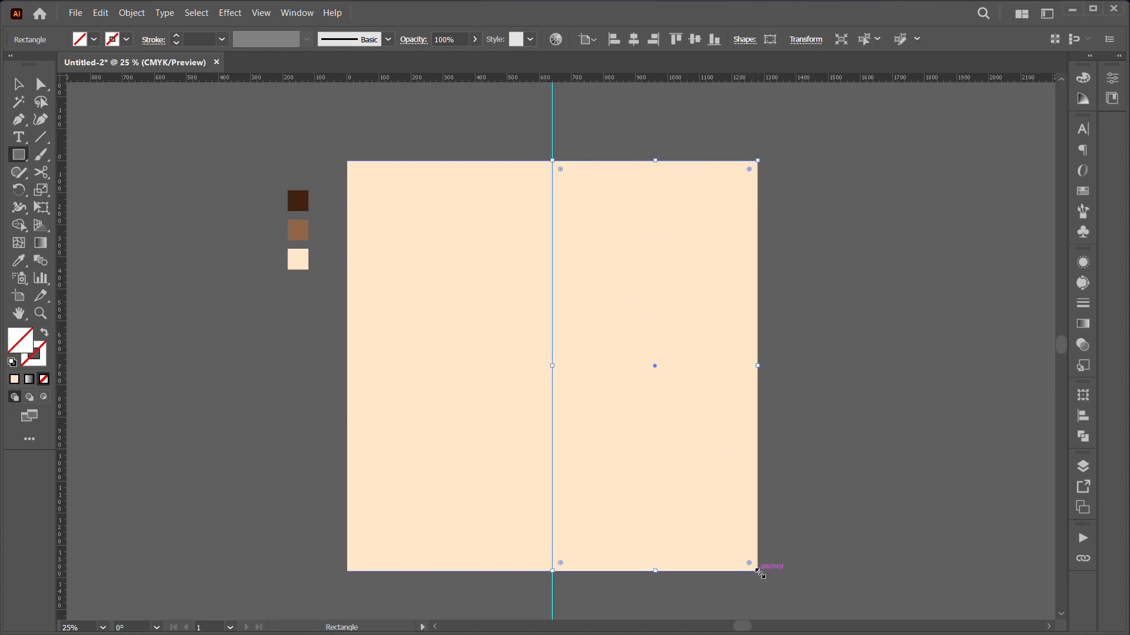
{"action": "left_click", "coordinate": [18, 263]}
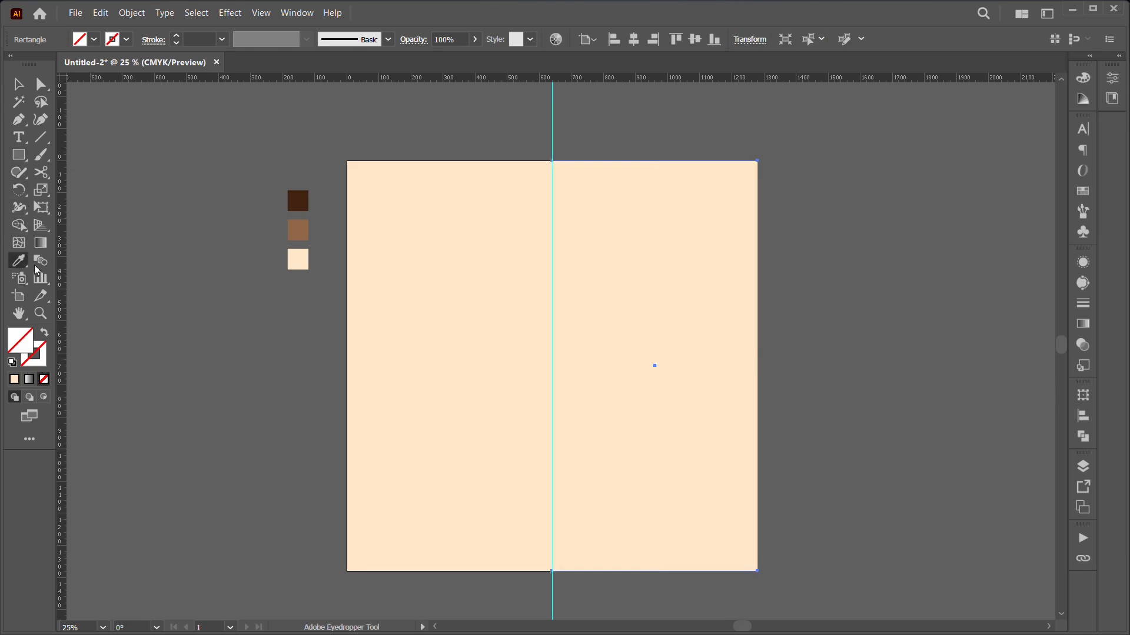
{"action": "left_click", "coordinate": [298, 230]}
{"action": "key", "text": "v"}
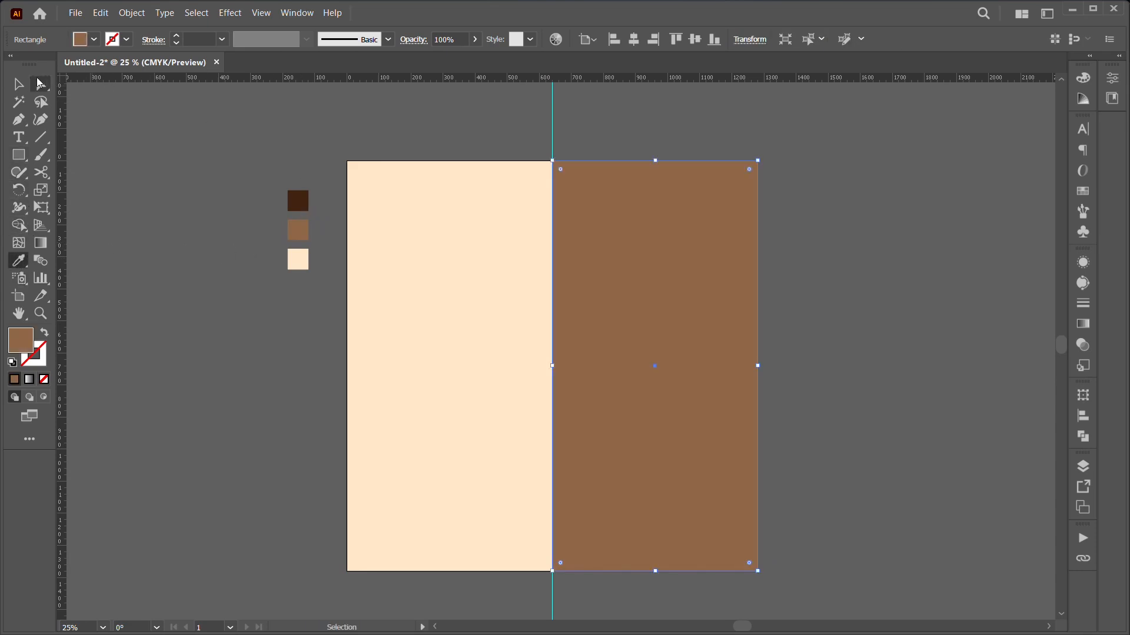
{"action": "left_click", "coordinate": [182, 130]}
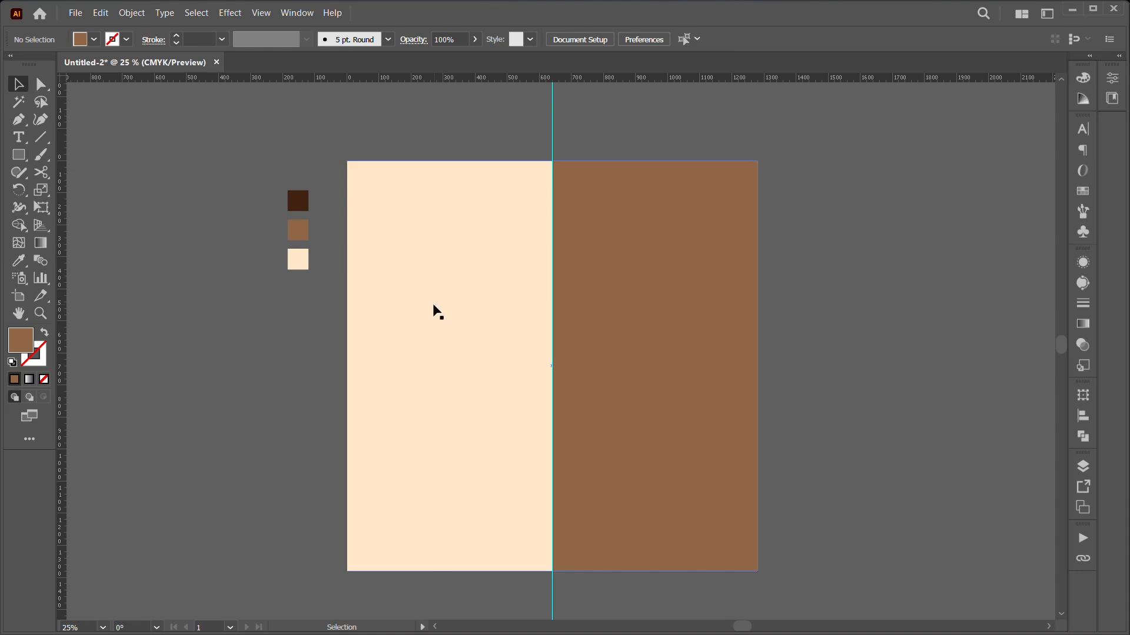
Step: Place the linked image cofree cup-01-01 at about the full width of the artboard
{"action": "left_click", "coordinate": [76, 13]}
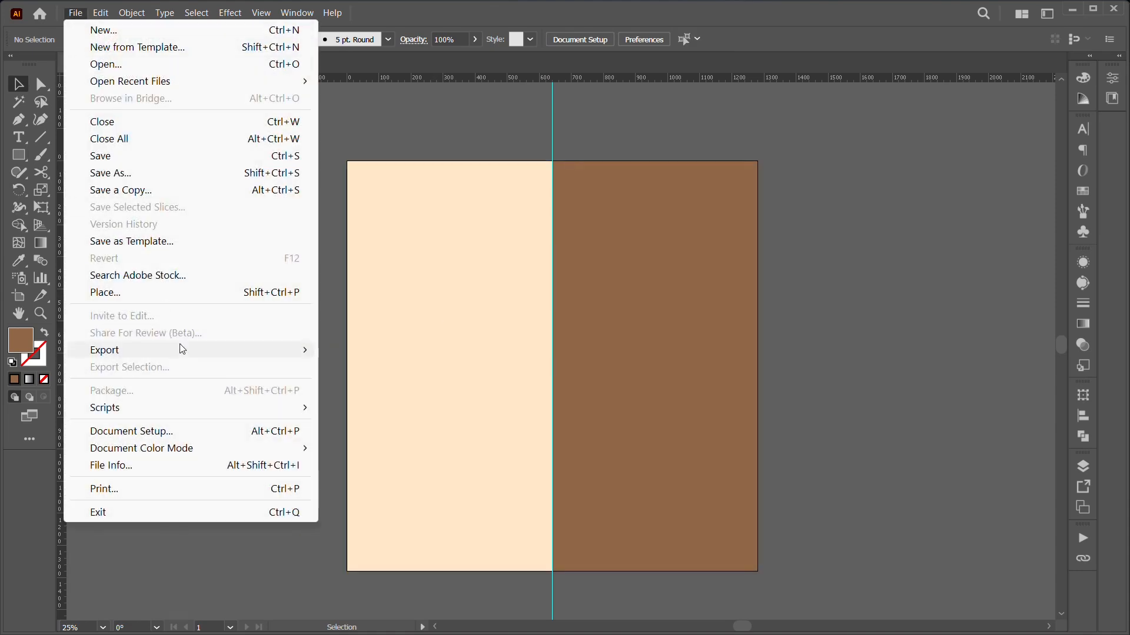
{"action": "mouse_move", "coordinate": [195, 352]}
{"action": "left_click", "coordinate": [174, 293]}
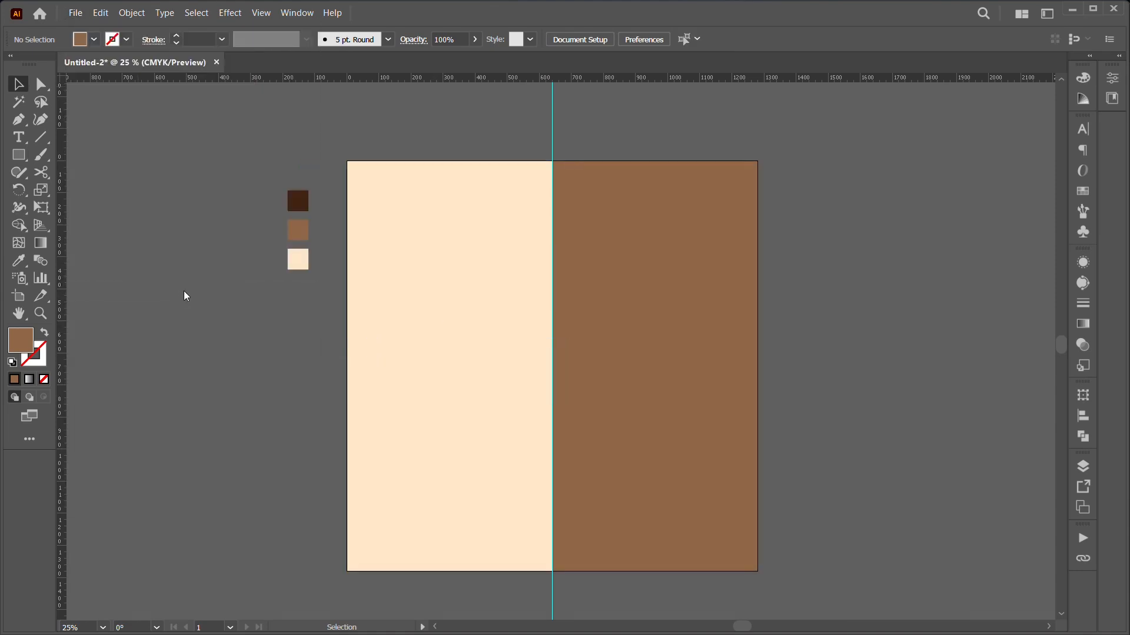
{"action": "left_click", "coordinate": [271, 169]}
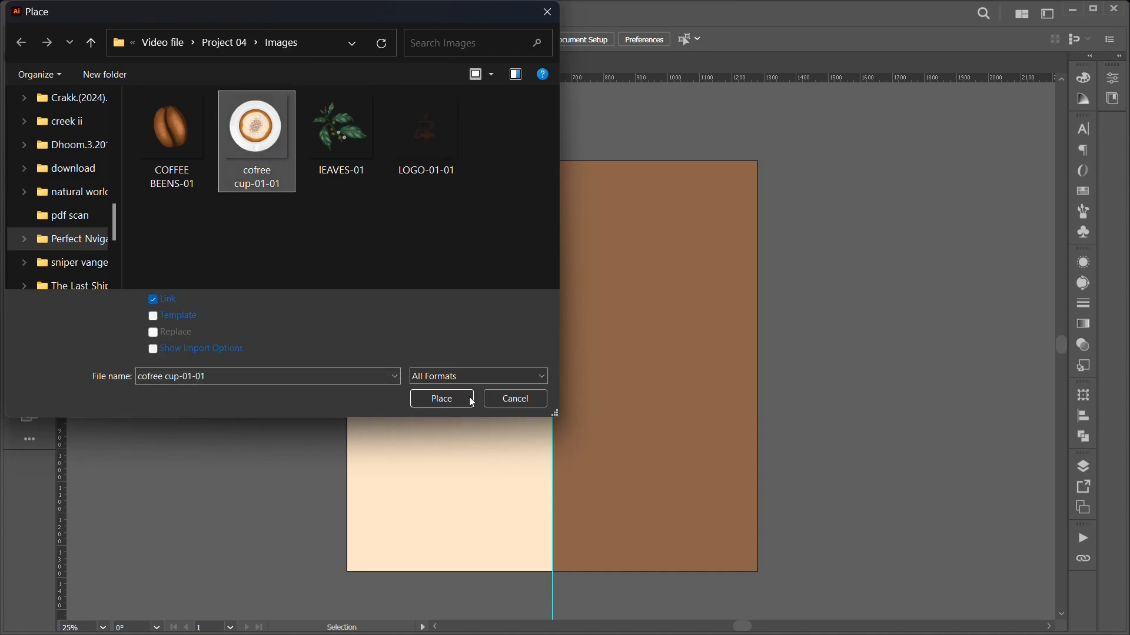
{"action": "left_click", "coordinate": [441, 400]}
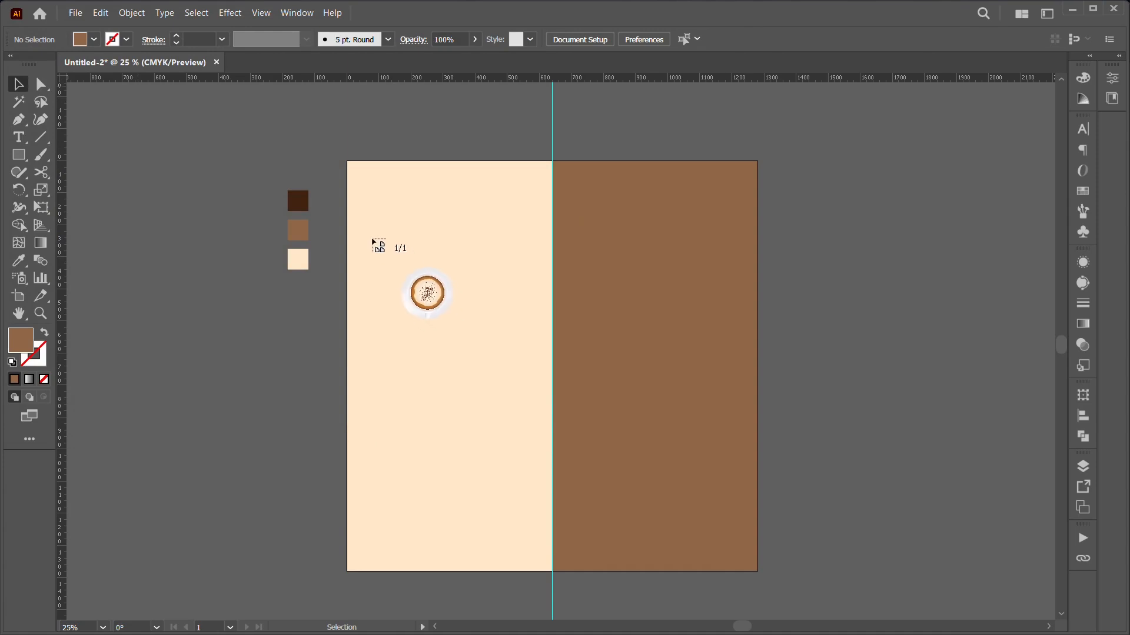
{"action": "left_click_drag", "start_coordinate": [349, 207], "coordinate": [798, 618]}
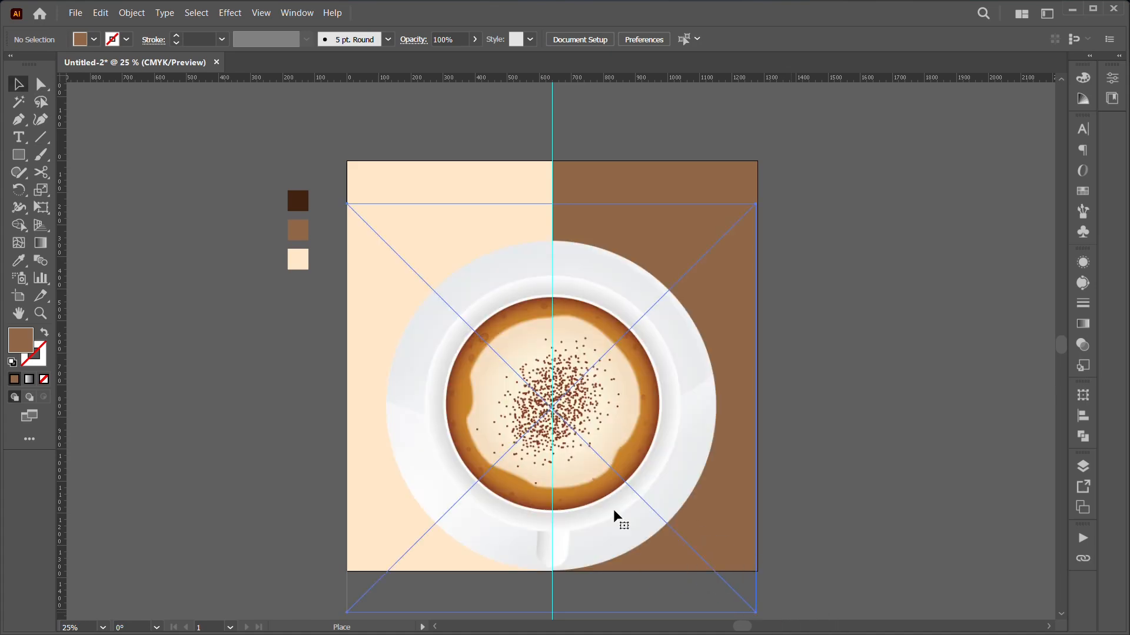
Step: Center the coffee cup image on the artboard's bottom edge and scale it down proportionally around its center
{"action": "left_click", "coordinate": [19, 84]}
{"action": "left_click_drag", "start_coordinate": [559, 403], "coordinate": [627, 536]}
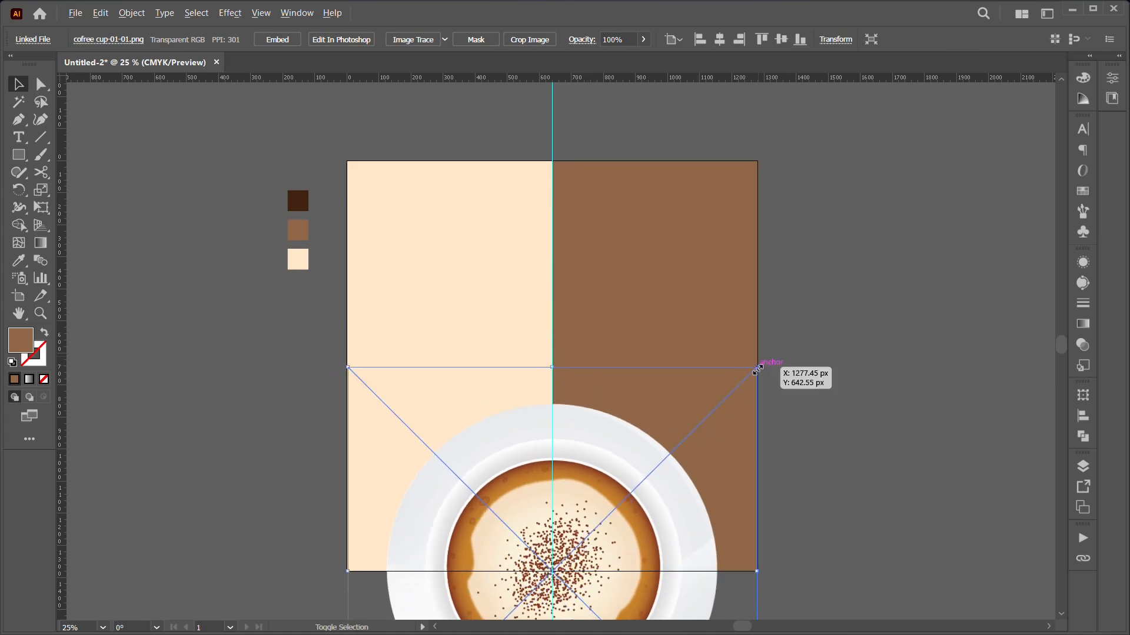
{"action": "left_click_drag", "start_coordinate": [757, 368], "coordinate": [727, 402]}
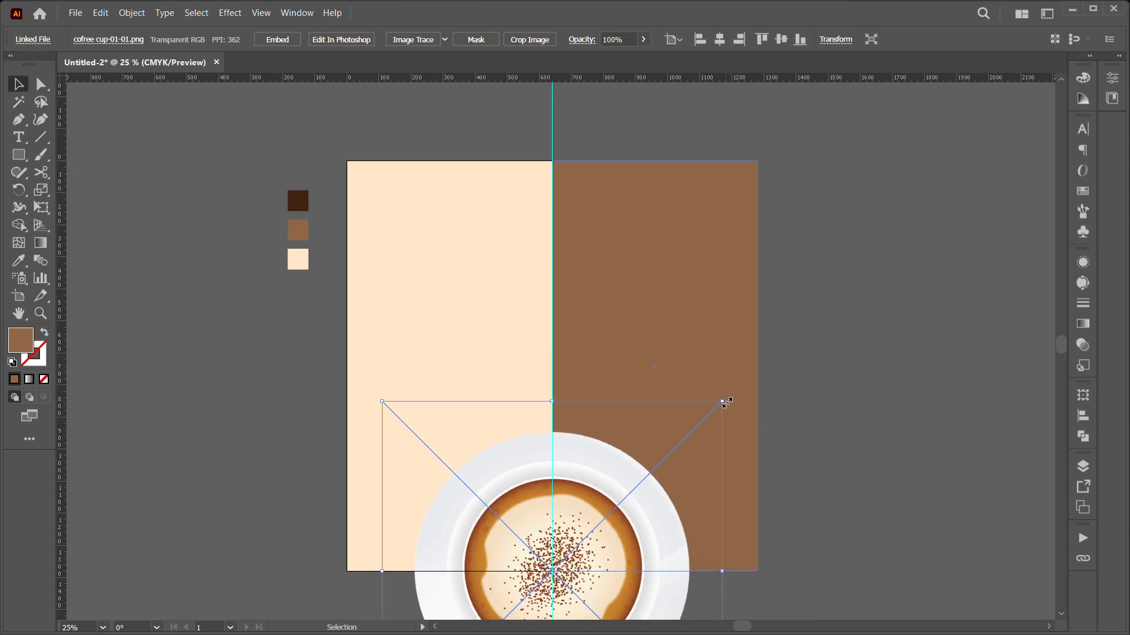
{"action": "left_click", "coordinate": [783, 405]}
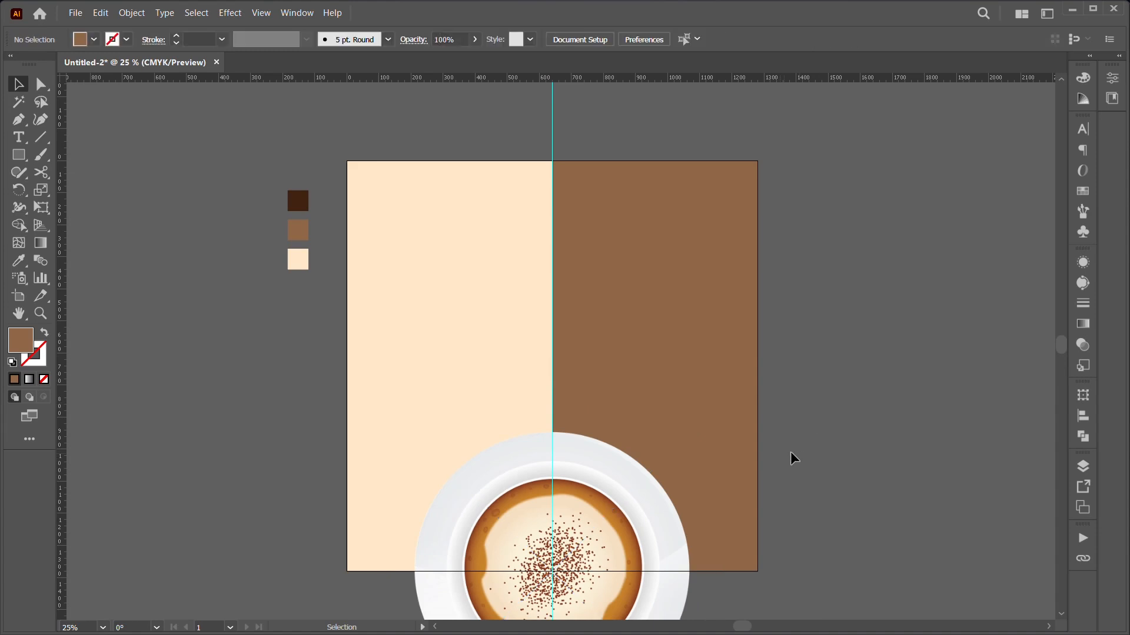
Step: Place the linked image LOGO-01-01 across the color split in the upper artboard, about 517 px wide
{"action": "scroll", "coordinate": [708, 421], "scroll_direction": "down", "scroll_amount": 1}
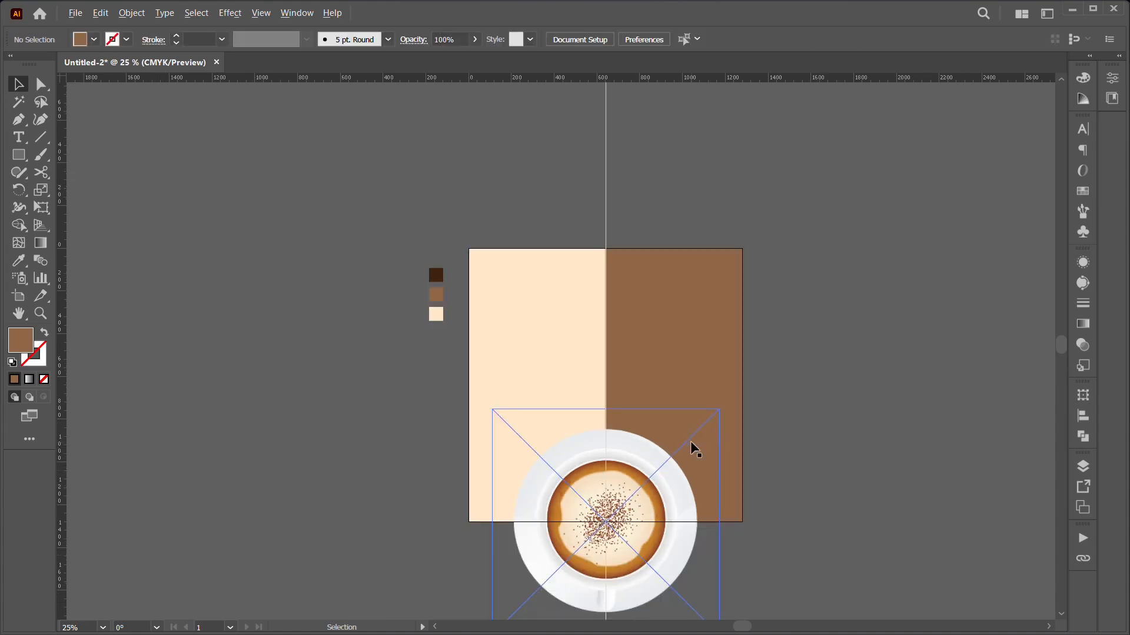
{"action": "scroll", "coordinate": [690, 440], "scroll_direction": "up", "scroll_amount": 1}
{"action": "left_click", "coordinate": [75, 13]}
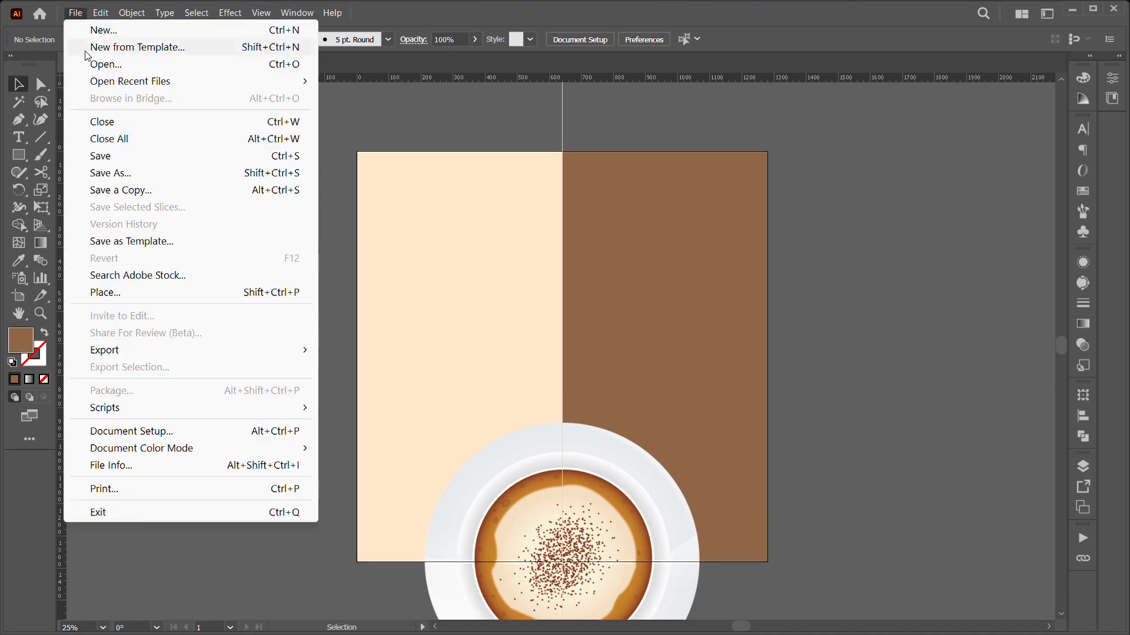
{"action": "left_click", "coordinate": [144, 299]}
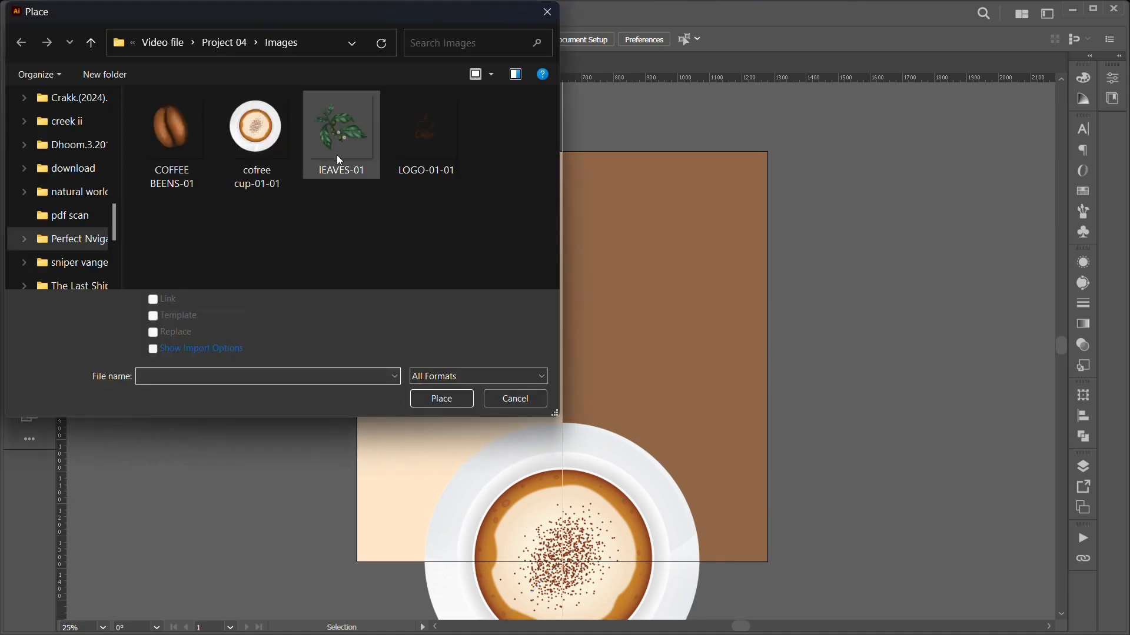
{"action": "left_click", "coordinate": [431, 144]}
{"action": "left_click", "coordinate": [458, 398]}
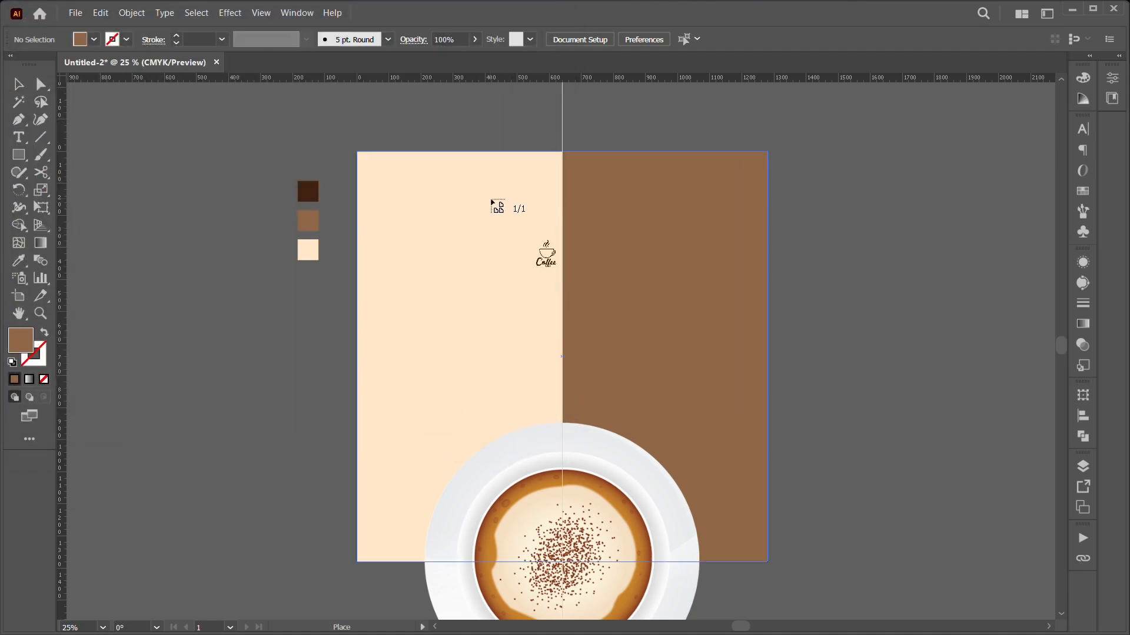
{"action": "left_click_drag", "start_coordinate": [569, 293], "coordinate": [660, 362]}
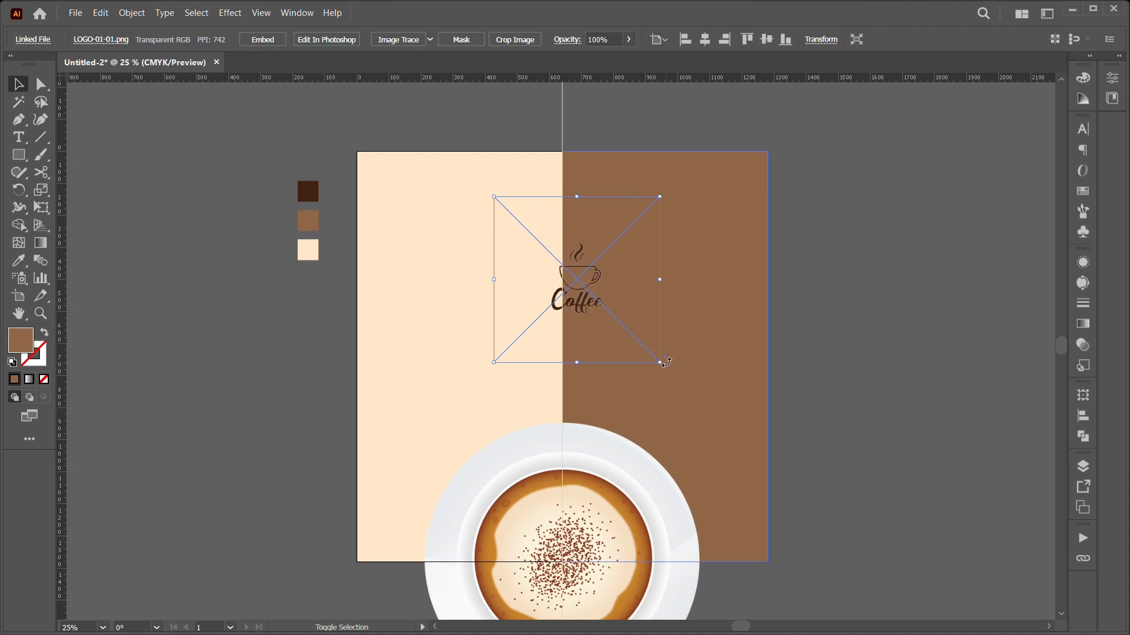
Step: Move the coffee logo onto the center guide with its image frame meeting the artboard's top edge
{"action": "left_click_drag", "start_coordinate": [576, 306], "coordinate": [568, 278]}
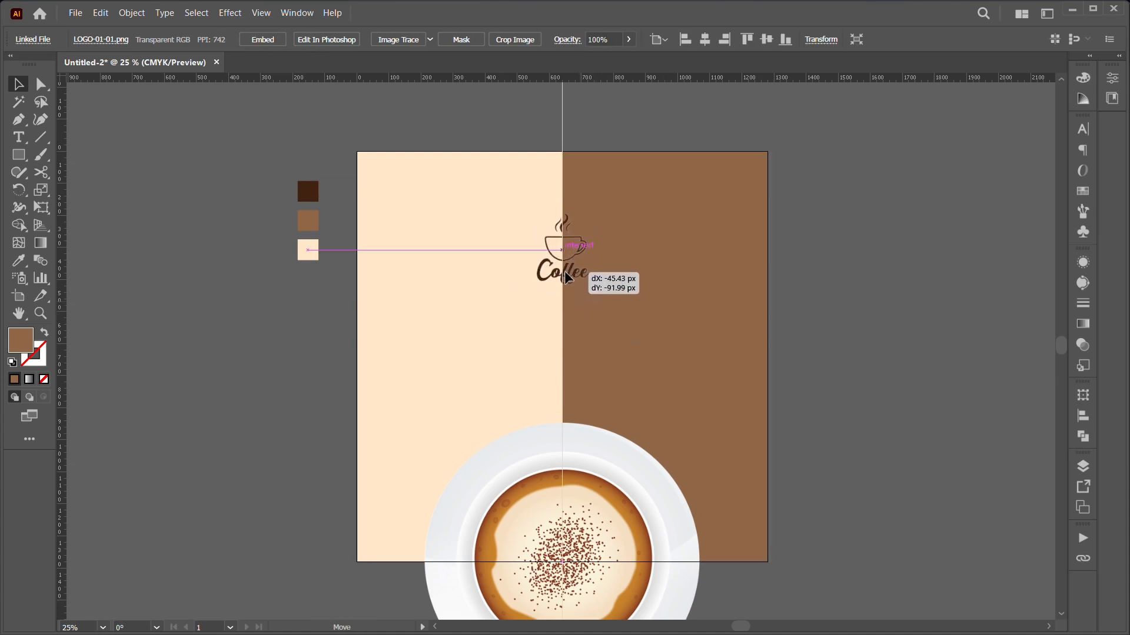
{"action": "left_click_drag", "start_coordinate": [568, 278], "coordinate": [567, 264]}
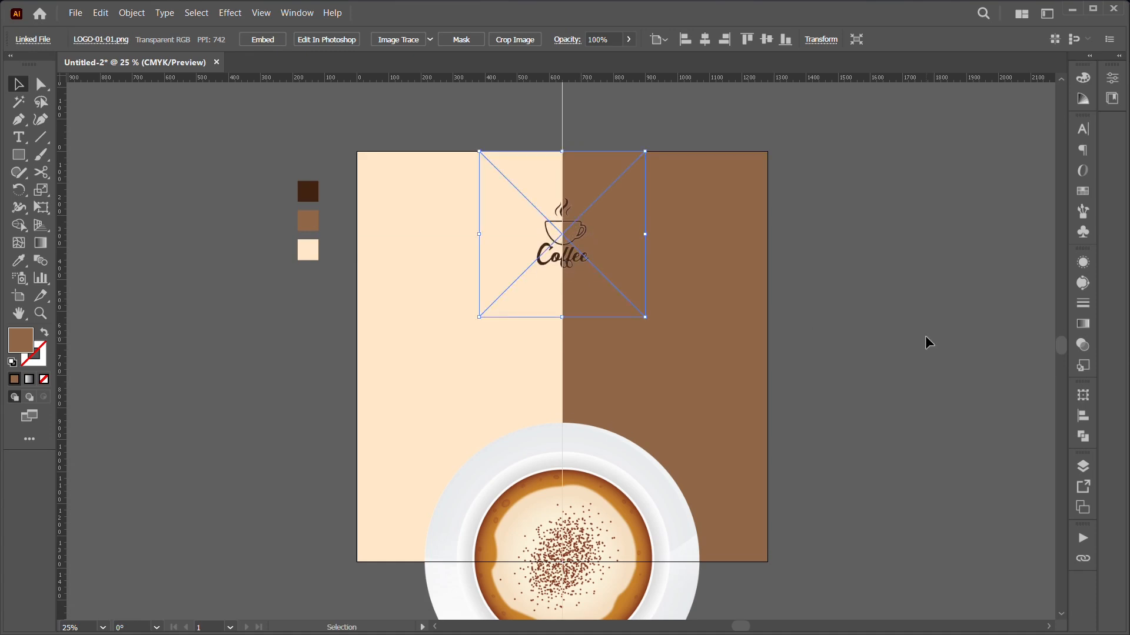
{"action": "left_click", "coordinate": [925, 337]}
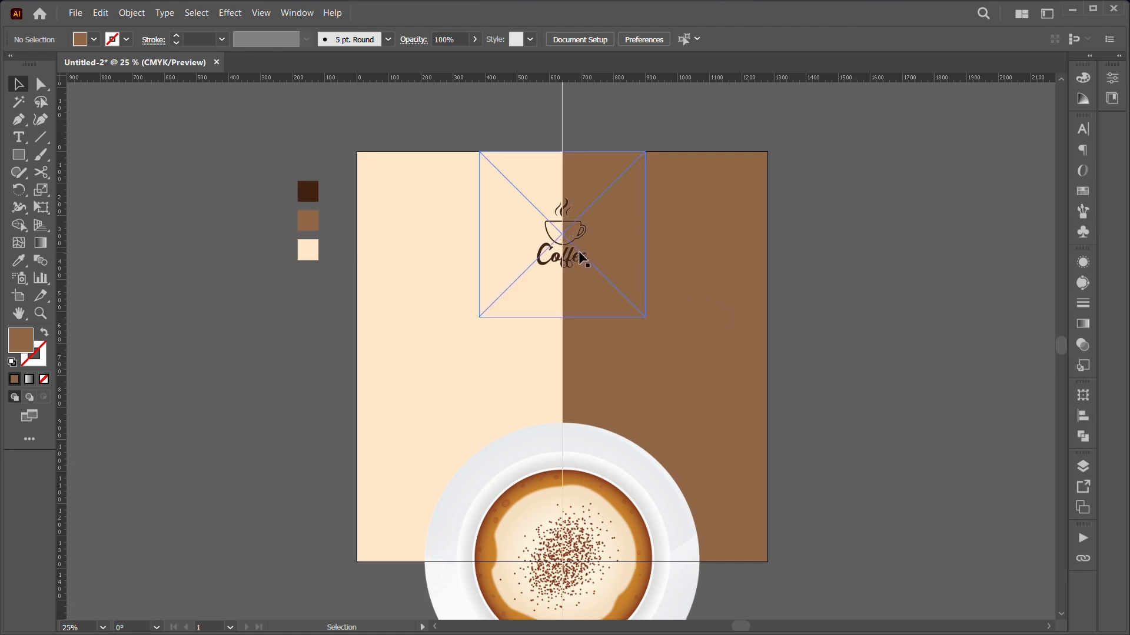
Step: Draw a circle with the Ellipse tool over the coffee logo and fill it with white
{"action": "left_click", "coordinate": [21, 158]}
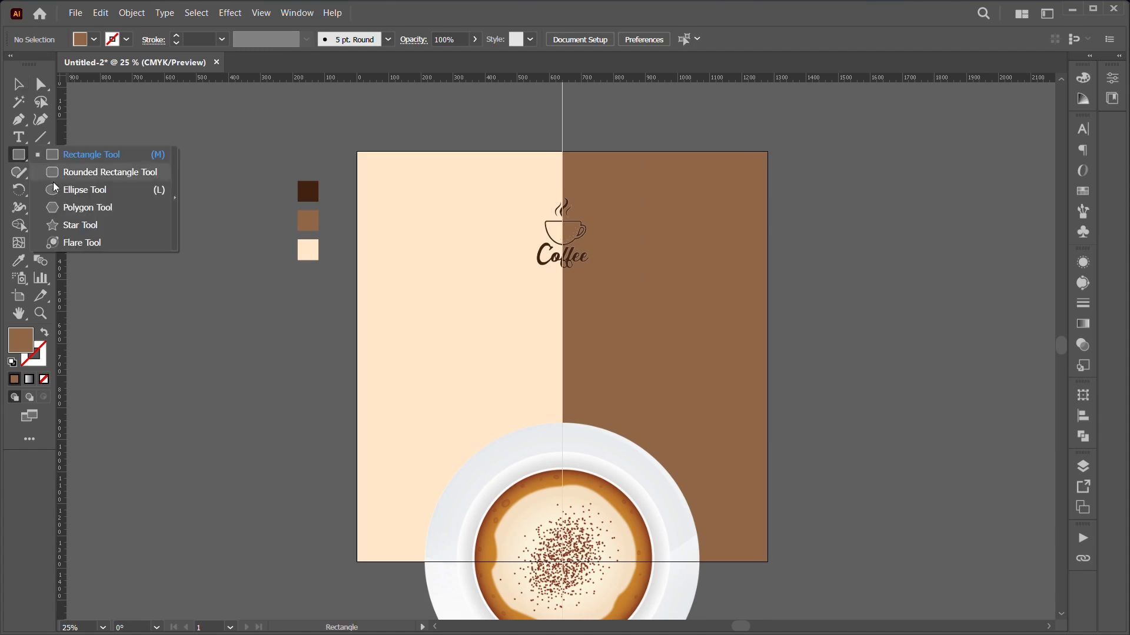
{"action": "left_click", "coordinate": [82, 190]}
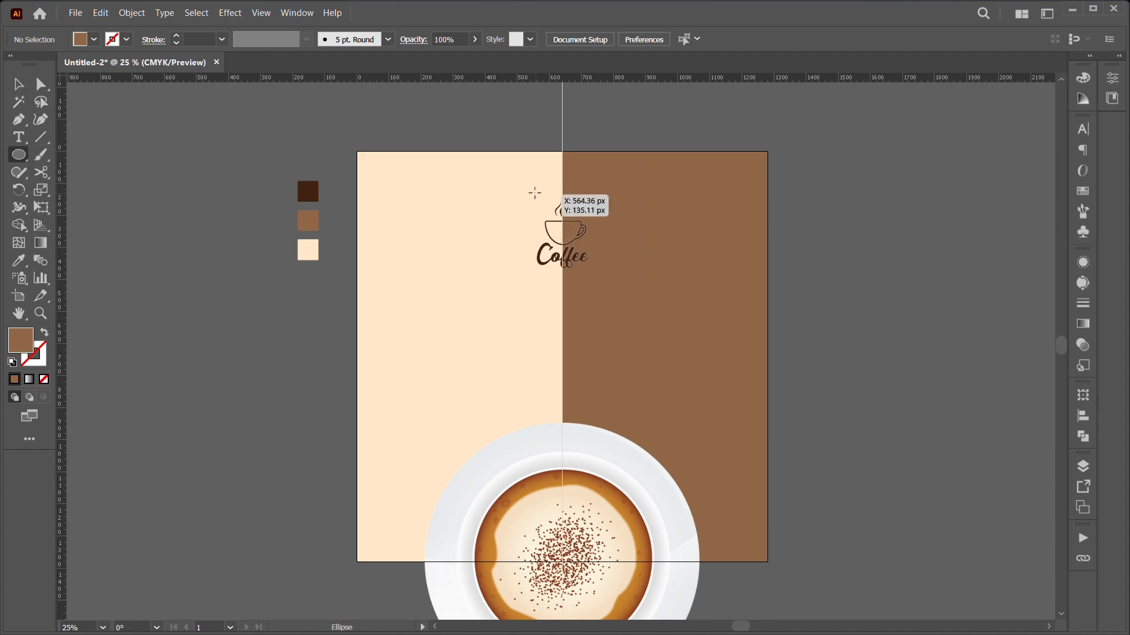
{"action": "left_click_drag", "start_coordinate": [532, 191], "coordinate": [603, 285]}
{"action": "left_click", "coordinate": [19, 84]}
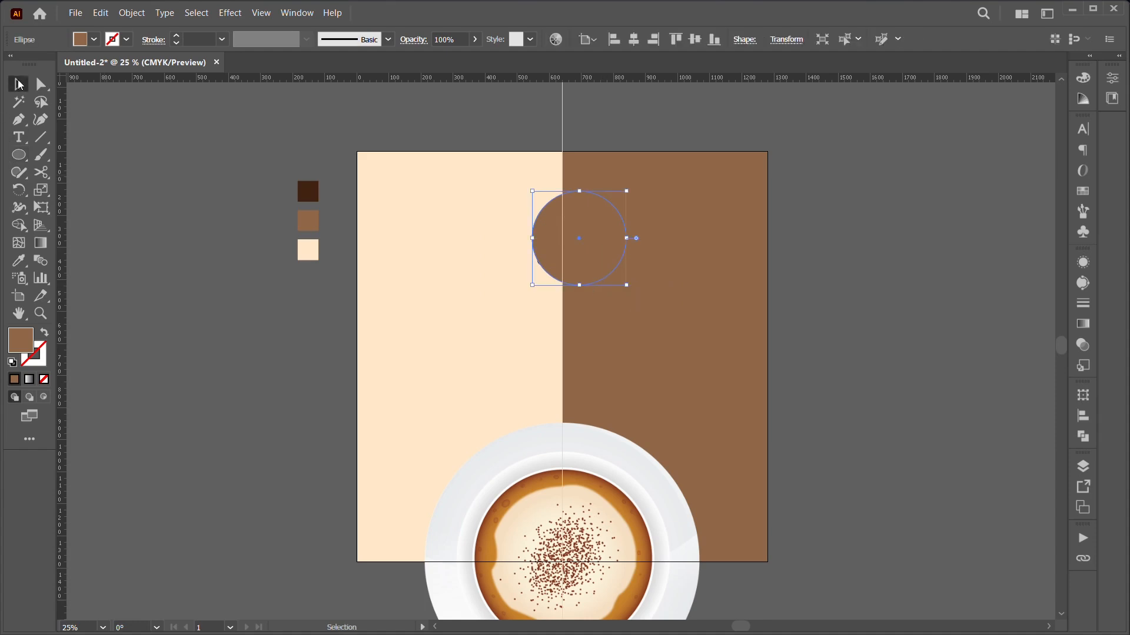
{"action": "left_click", "coordinate": [94, 39]}
{"action": "left_click", "coordinate": [31, 64]}
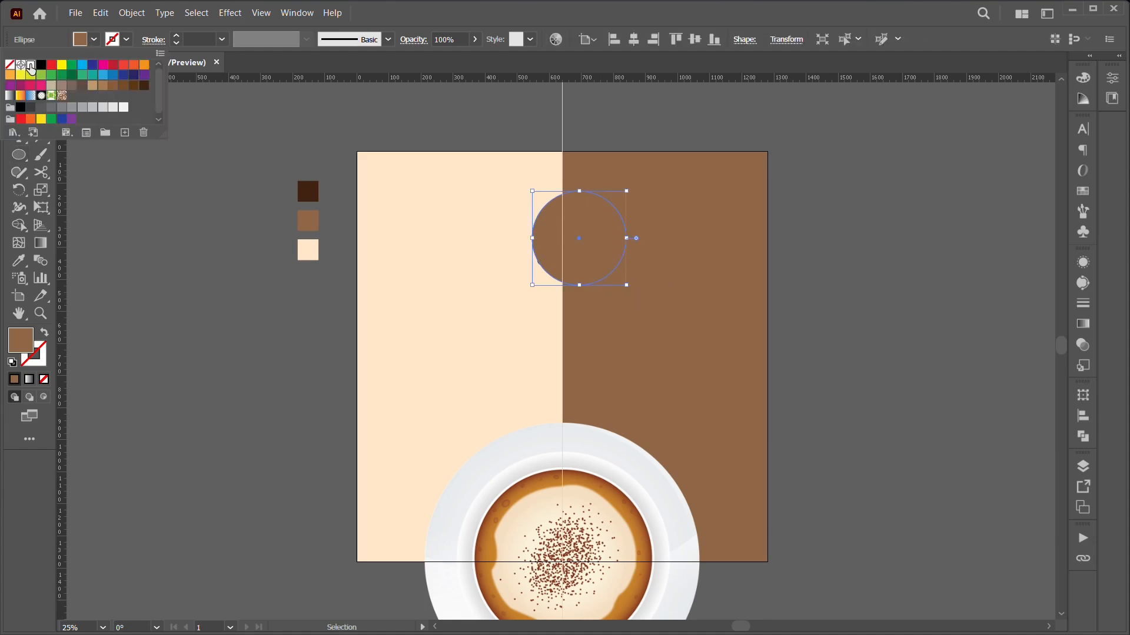
{"action": "left_click", "coordinate": [557, 271]}
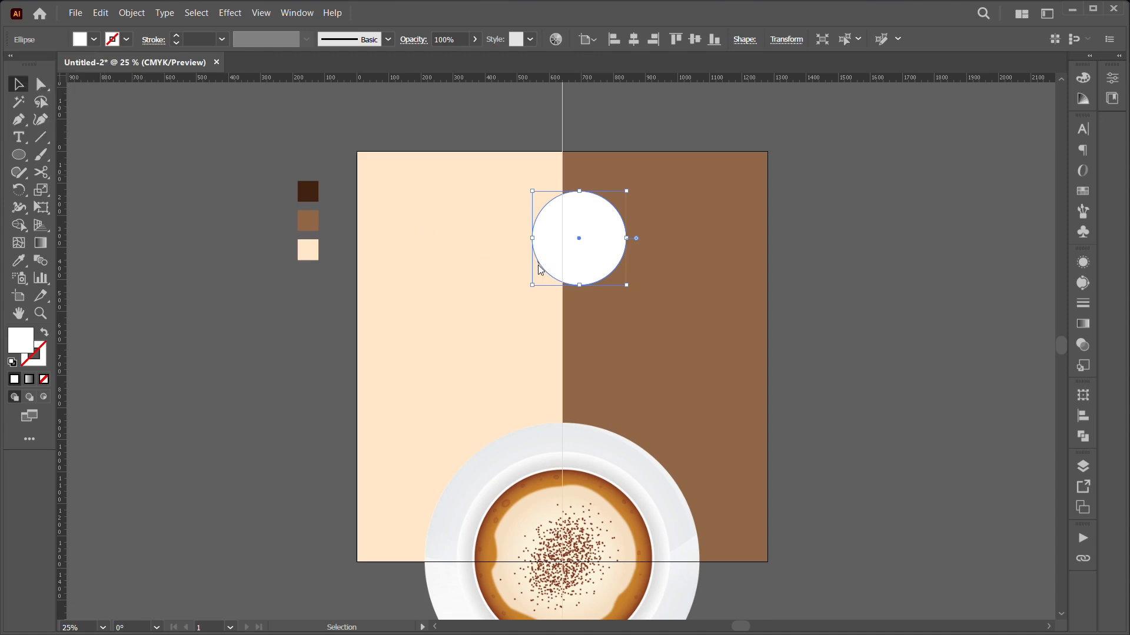
Step: Move the white circle over the logo and send it backward behind the logo
{"action": "left_click_drag", "start_coordinate": [563, 263], "coordinate": [555, 258]}
{"action": "right_click", "coordinate": [573, 247]}
{"action": "mouse_move", "coordinate": [647, 557]}
{"action": "left_click", "coordinate": [787, 519]}
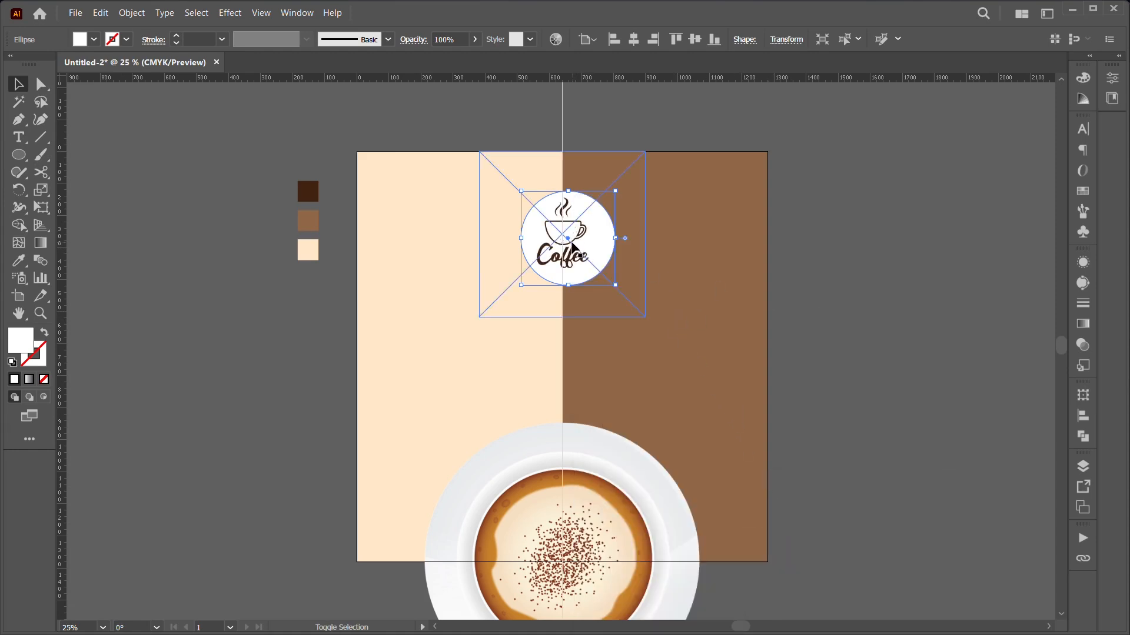
Step: Align the white circle's horizontal and vertical centers to the coffee logo, using the logo as key object
{"action": "left_click", "coordinate": [573, 246], "text": "shift"}
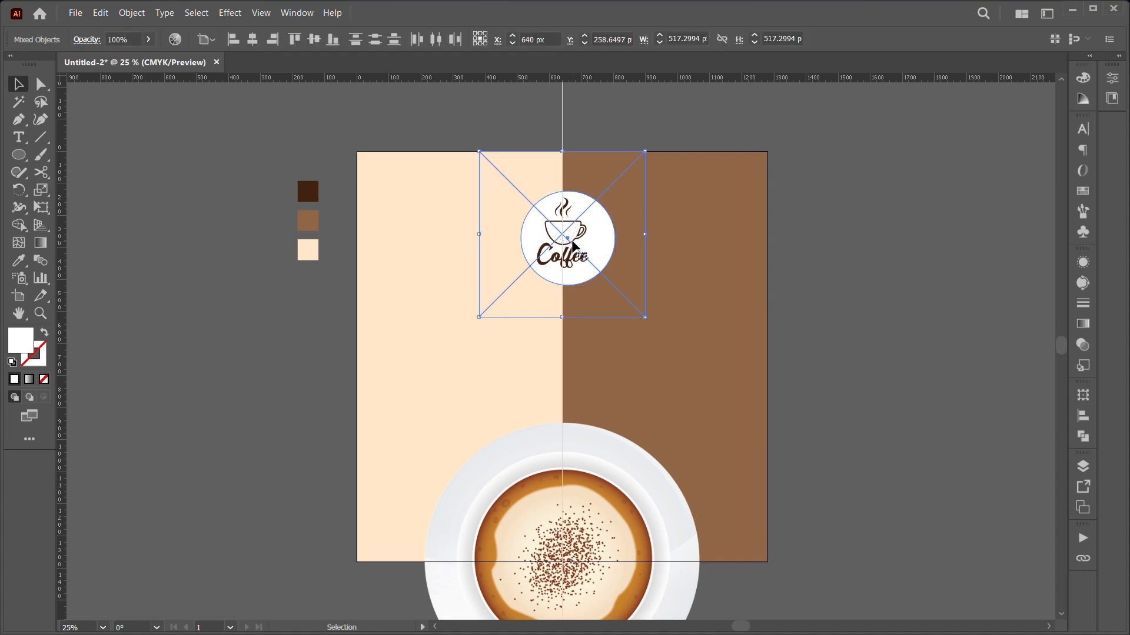
{"action": "left_click", "coordinate": [572, 240]}
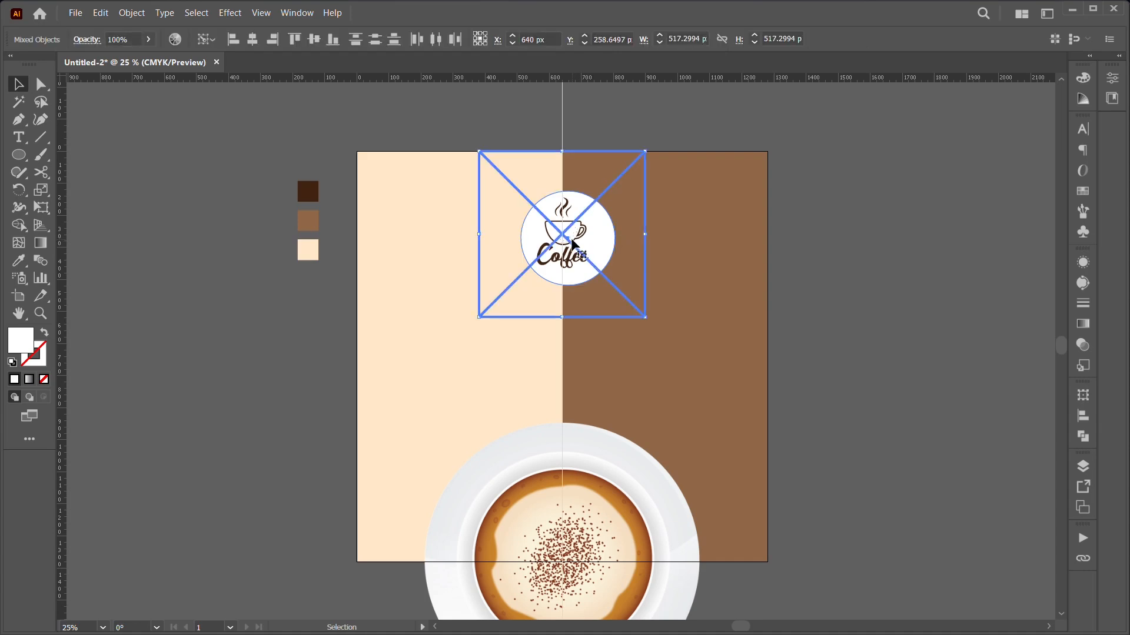
{"action": "left_click", "coordinate": [1082, 416]}
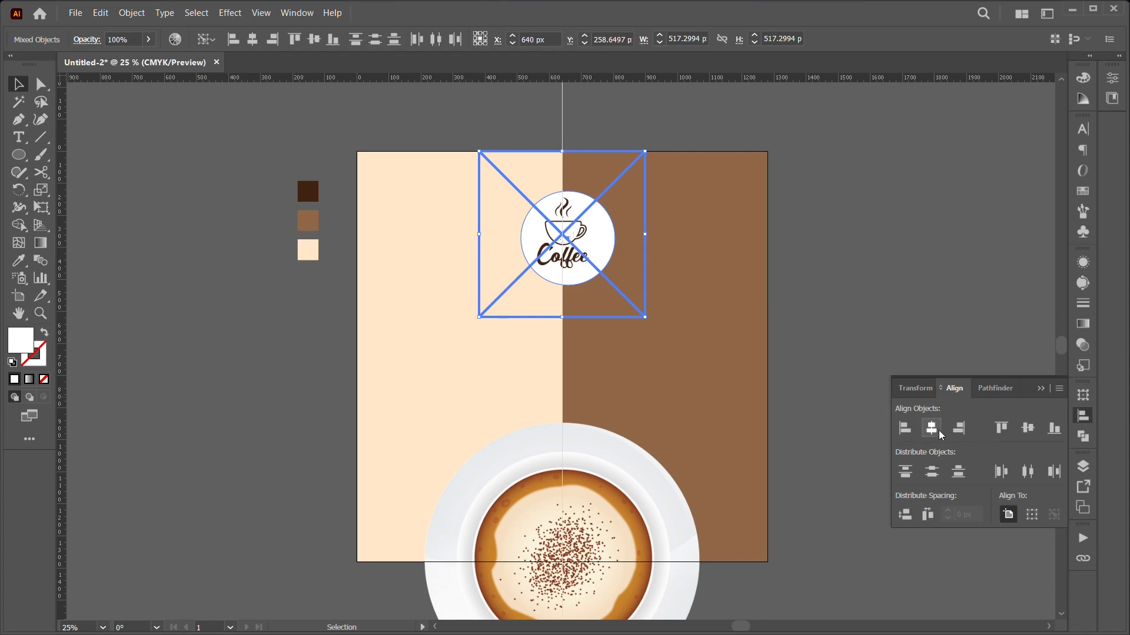
{"action": "left_click", "coordinate": [931, 429]}
{"action": "left_click", "coordinate": [1024, 429]}
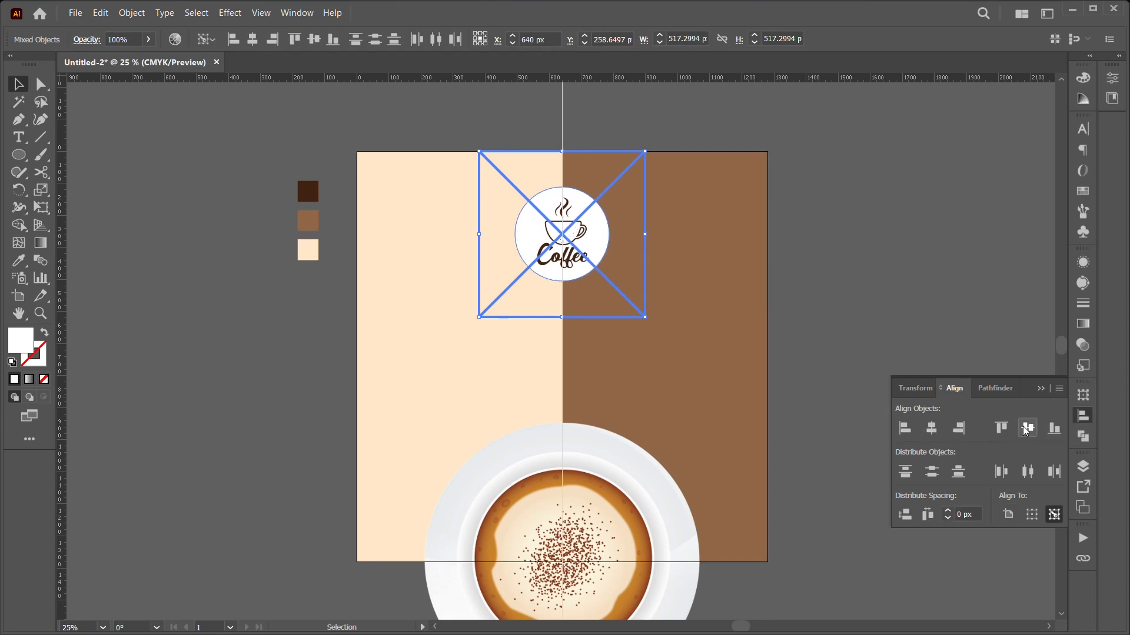
{"action": "left_click", "coordinate": [1040, 389]}
{"action": "left_click", "coordinate": [867, 341]}
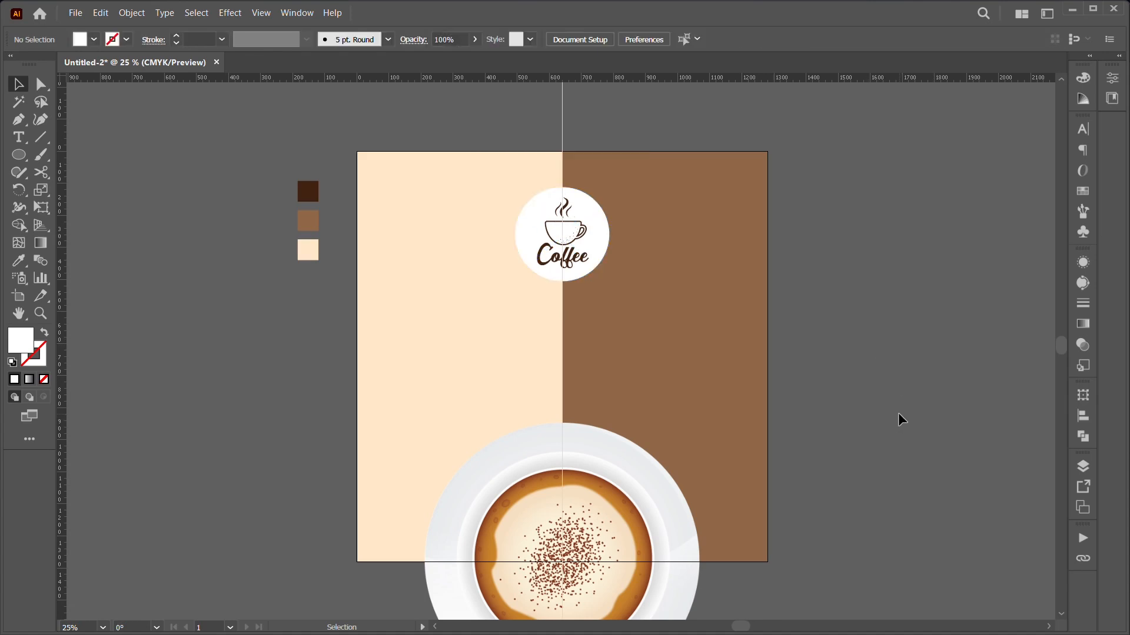
Step: Lock the coffee logo image so that it can no longer be selected
{"action": "left_click", "coordinate": [581, 257]}
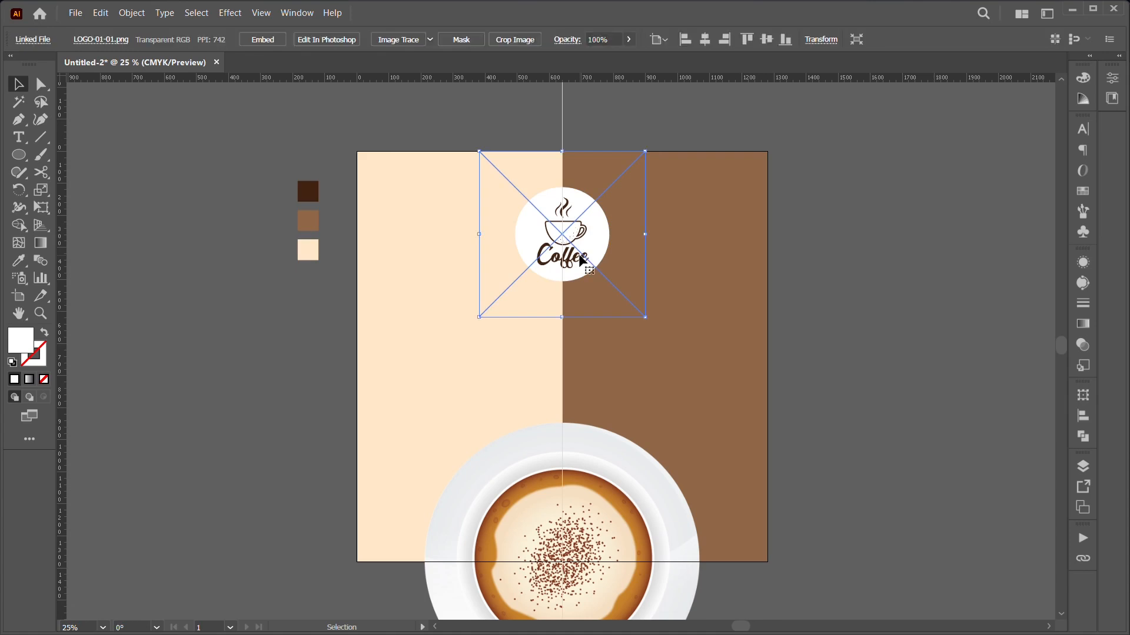
{"action": "left_click", "coordinate": [595, 246], "text": "shift"}
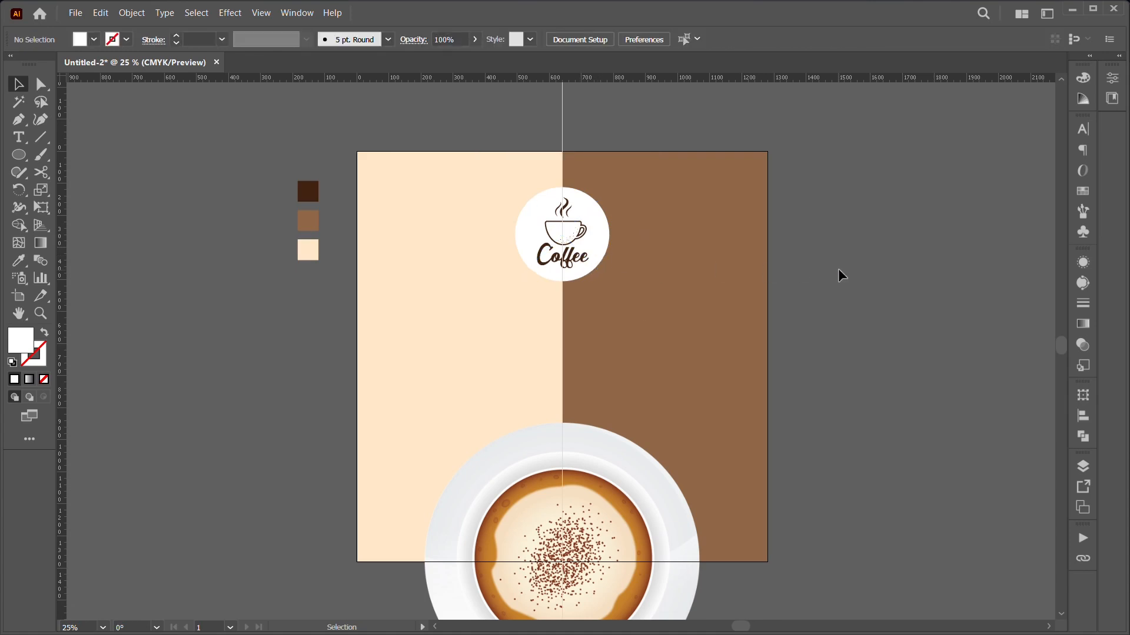
{"action": "left_click", "coordinate": [604, 241]}
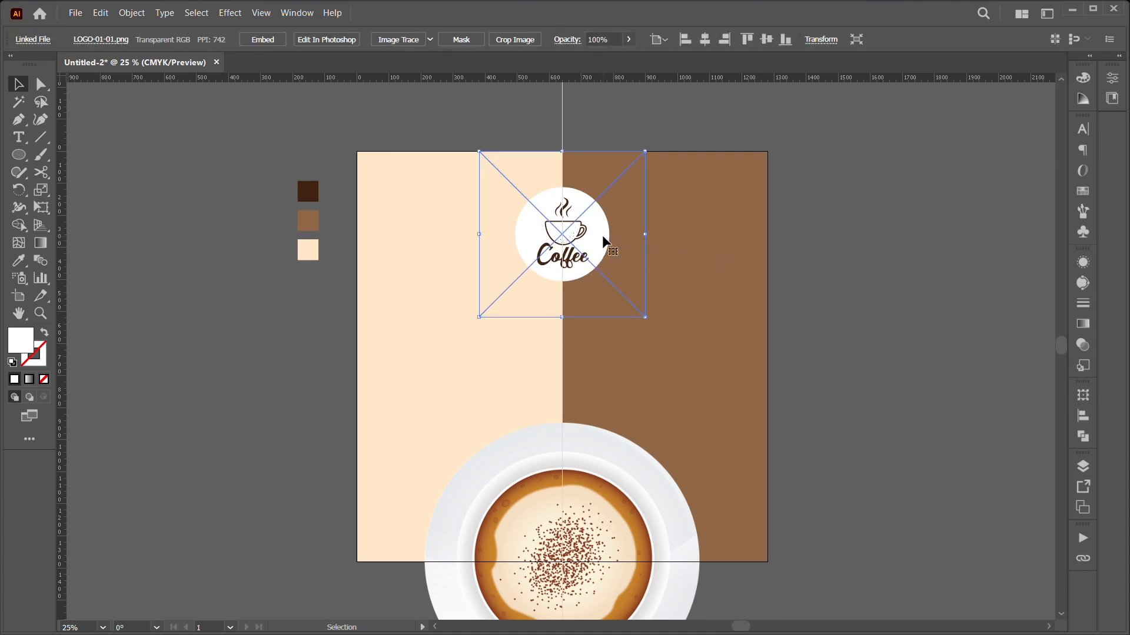
{"action": "left_click", "coordinate": [131, 13]}
{"action": "mouse_move", "coordinate": [195, 141]}
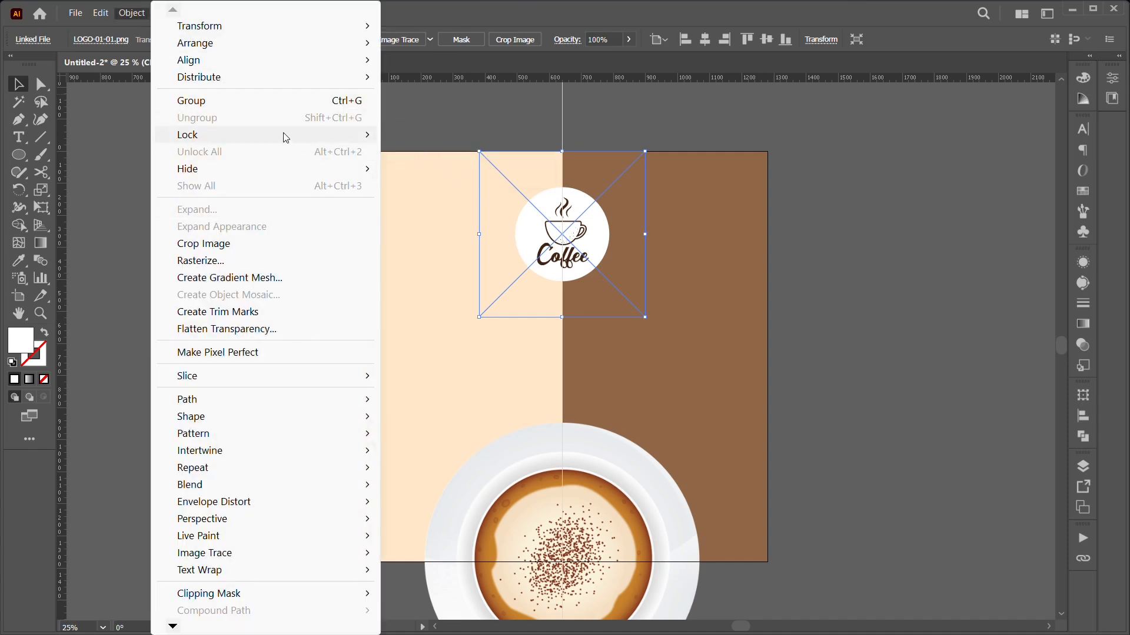
{"action": "left_click", "coordinate": [412, 139]}
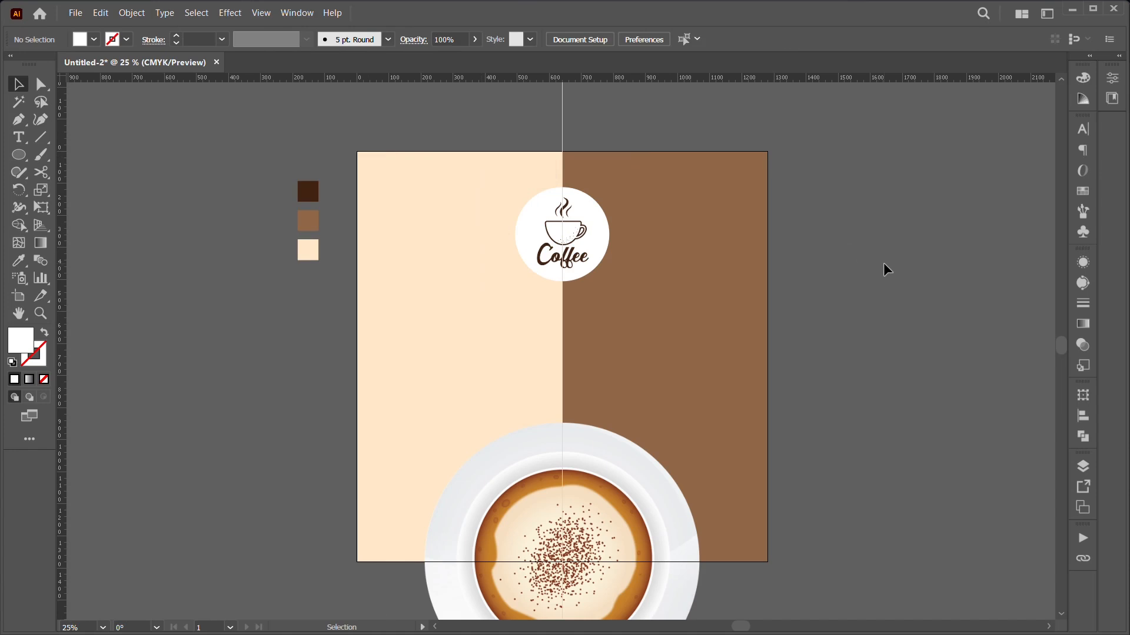
Step: Lock the white circle behind the coffee logo
{"action": "left_click", "coordinate": [603, 249]}
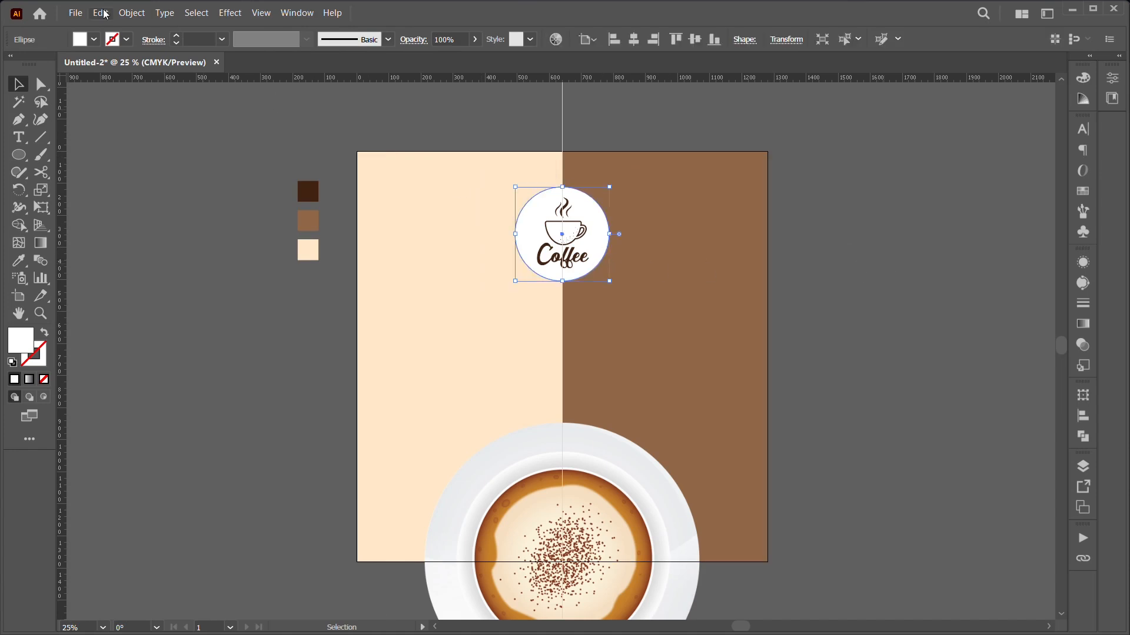
{"action": "left_click", "coordinate": [145, 15]}
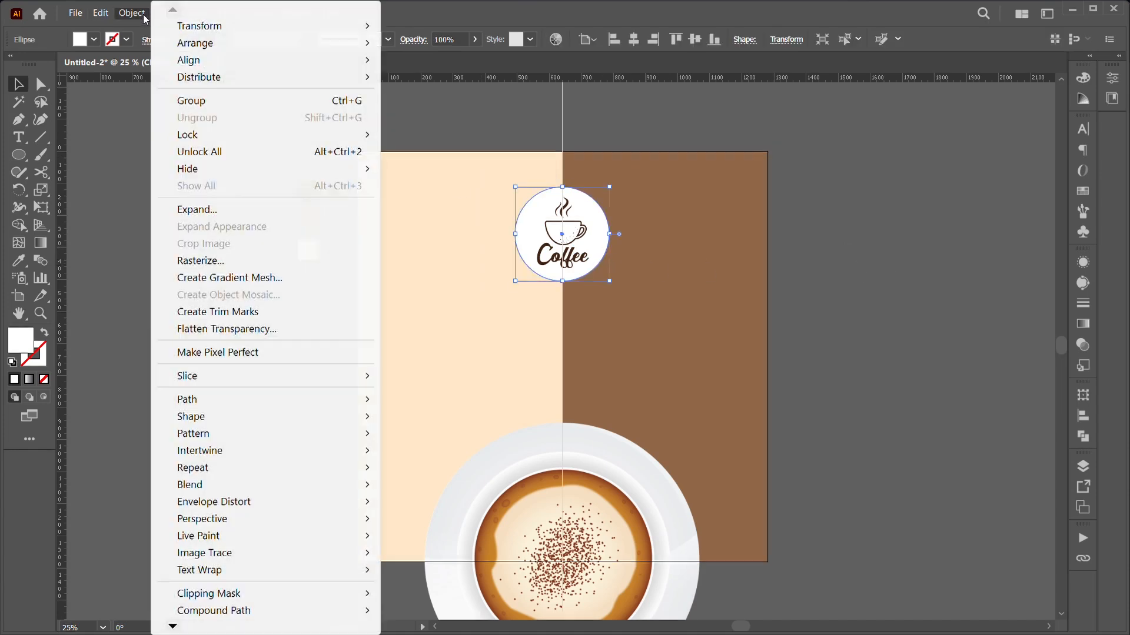
{"action": "mouse_move", "coordinate": [257, 139]}
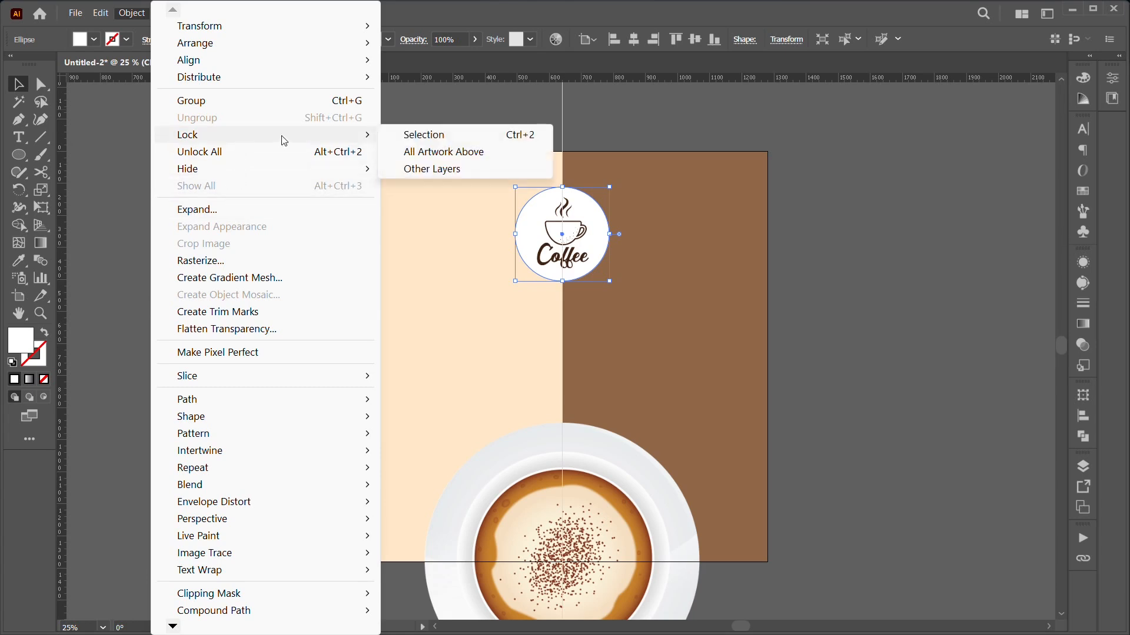
{"action": "left_click", "coordinate": [466, 136]}
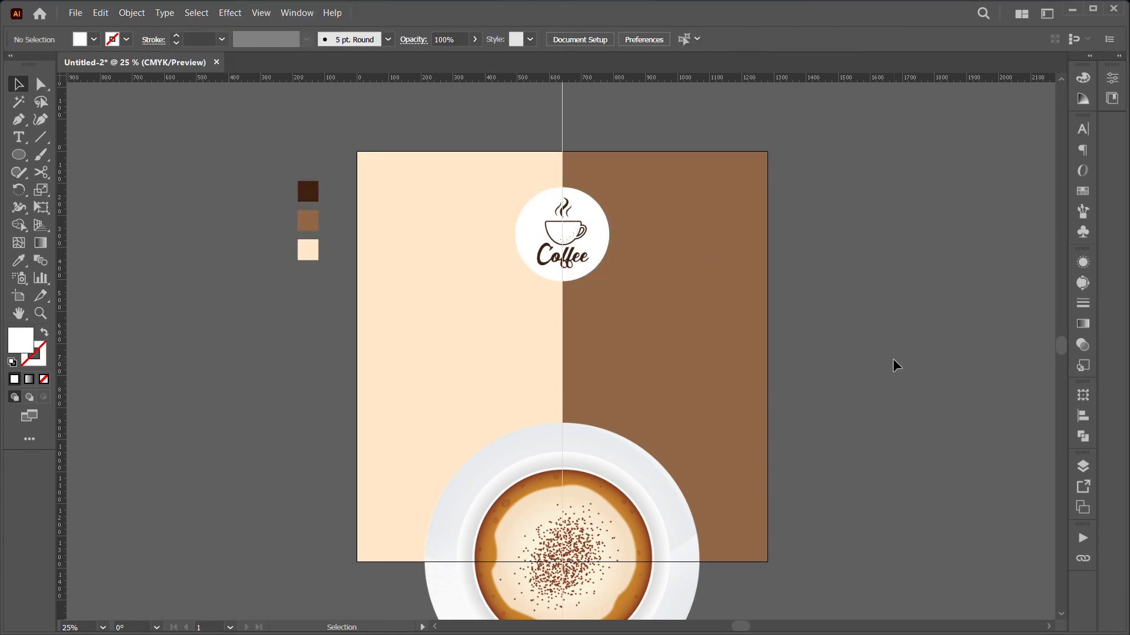
Step: Place the leaves image lEAVES-01 at a large size and move it over the artboard's lower-right corner
{"action": "left_click", "coordinate": [76, 14]}
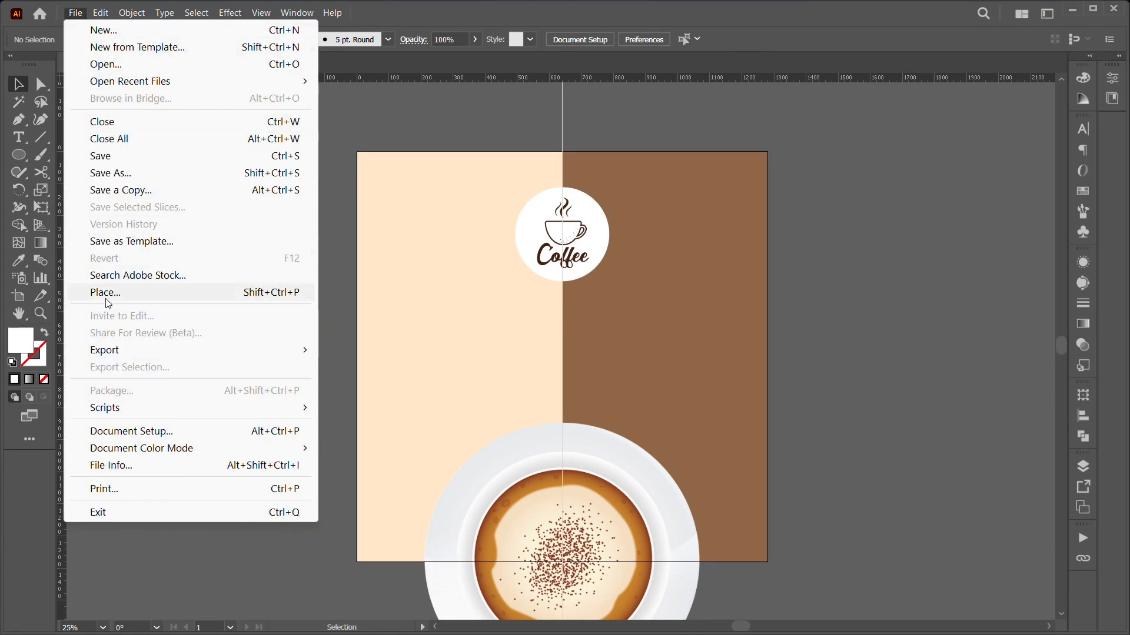
{"action": "left_click", "coordinate": [107, 299]}
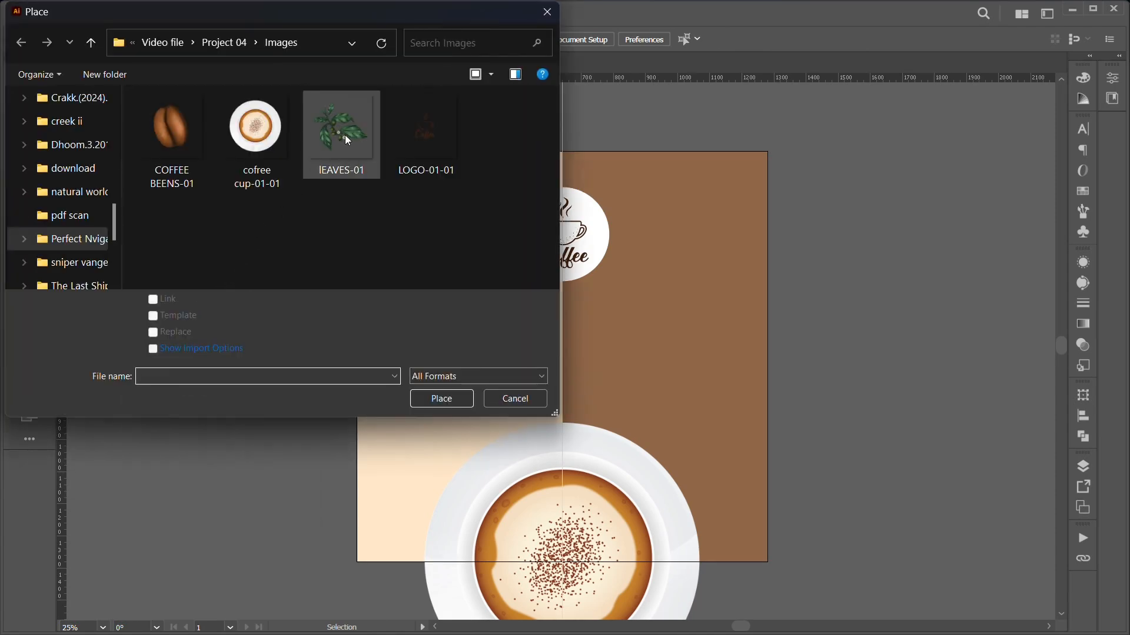
{"action": "left_click", "coordinate": [345, 137]}
{"action": "left_click", "coordinate": [419, 403]}
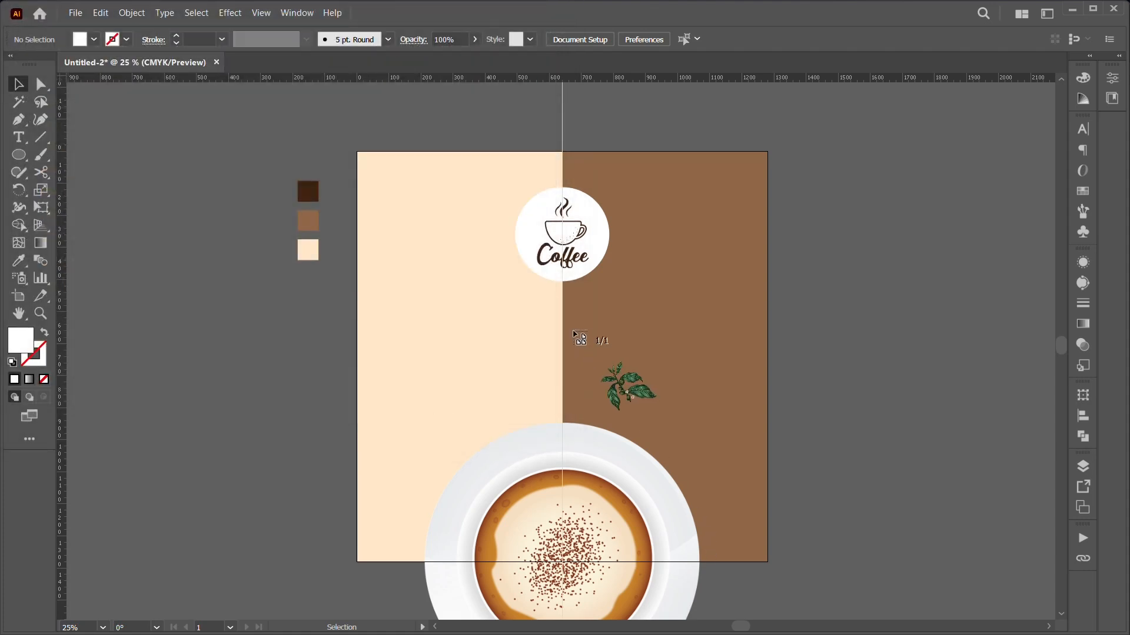
{"action": "left_click_drag", "start_coordinate": [574, 332], "coordinate": [806, 626]}
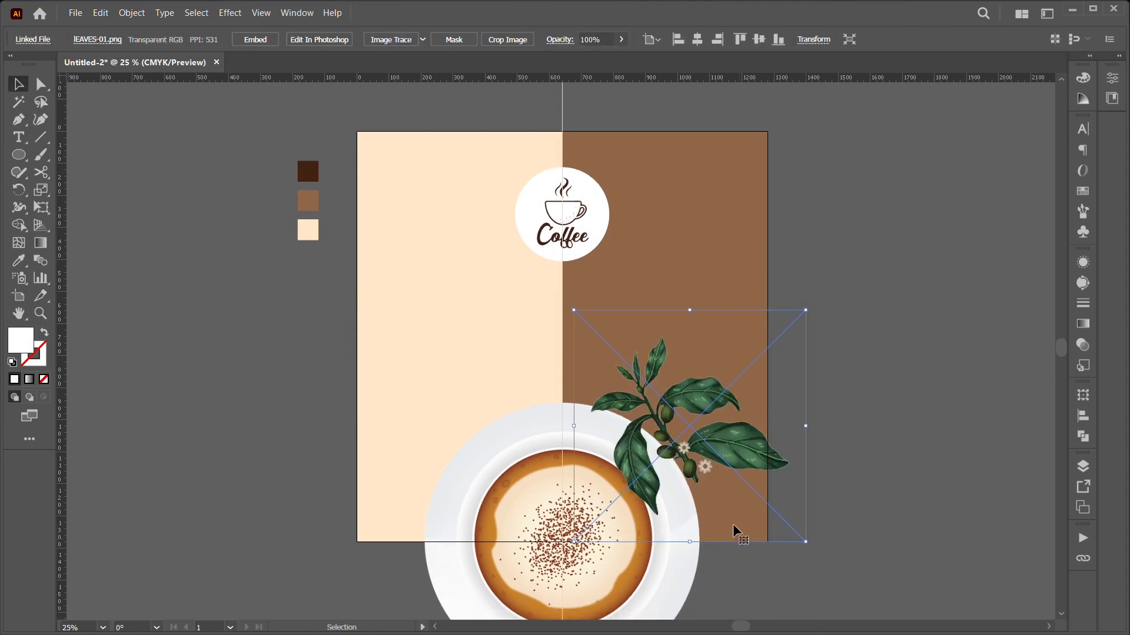
{"action": "left_click_drag", "start_coordinate": [722, 447], "coordinate": [800, 524]}
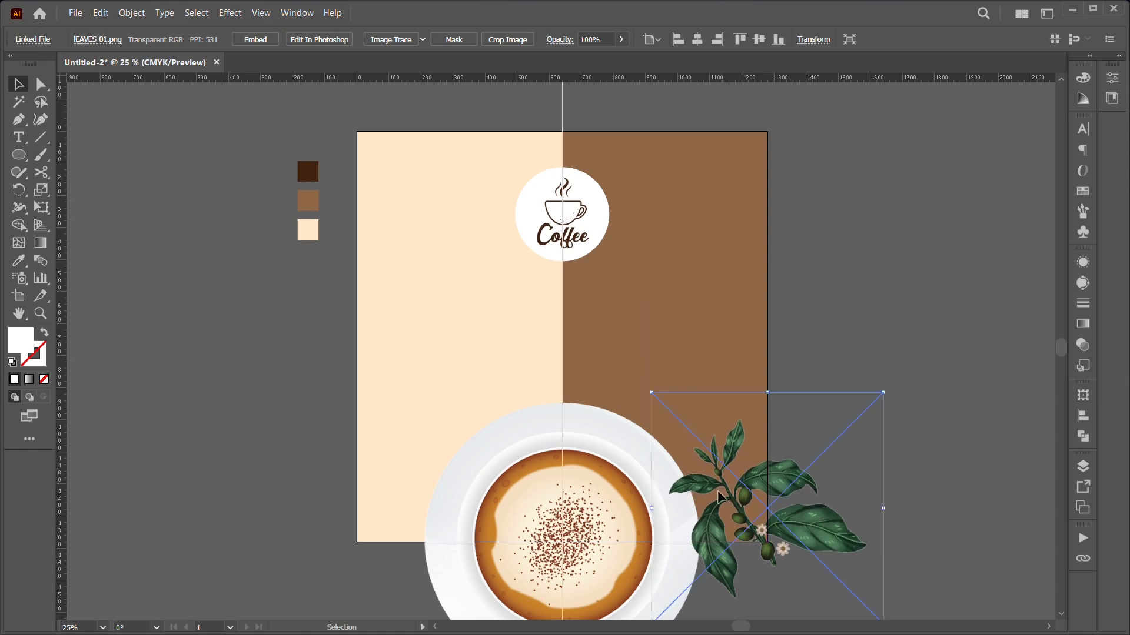
Step: Lock the coffee cup image so that only the leaves beside it remain editable
{"action": "mouse_move", "coordinate": [643, 384]}
{"action": "left_mouse_down"}
{"action": "mouse_move", "coordinate": [633, 372]}
{"action": "mouse_move", "coordinate": [656, 385]}
{"action": "left_mouse_up"}
{"action": "key", "text": "ctrl+z"}
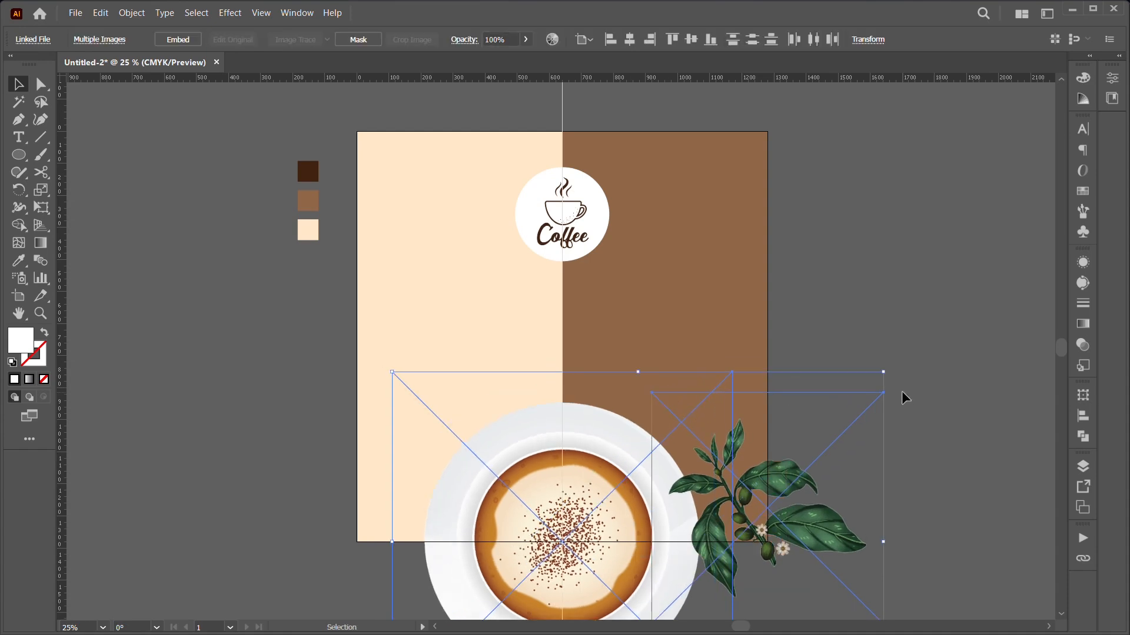
{"action": "left_click", "coordinate": [929, 356]}
{"action": "left_click", "coordinate": [601, 459]}
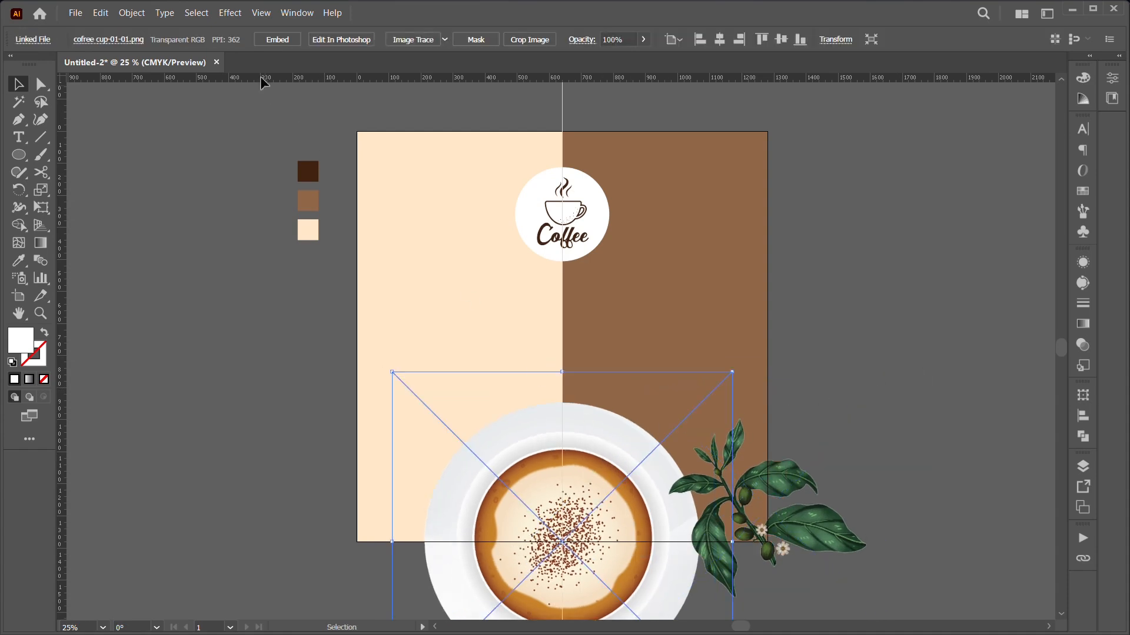
{"action": "left_click", "coordinate": [131, 12]}
{"action": "mouse_move", "coordinate": [226, 141]}
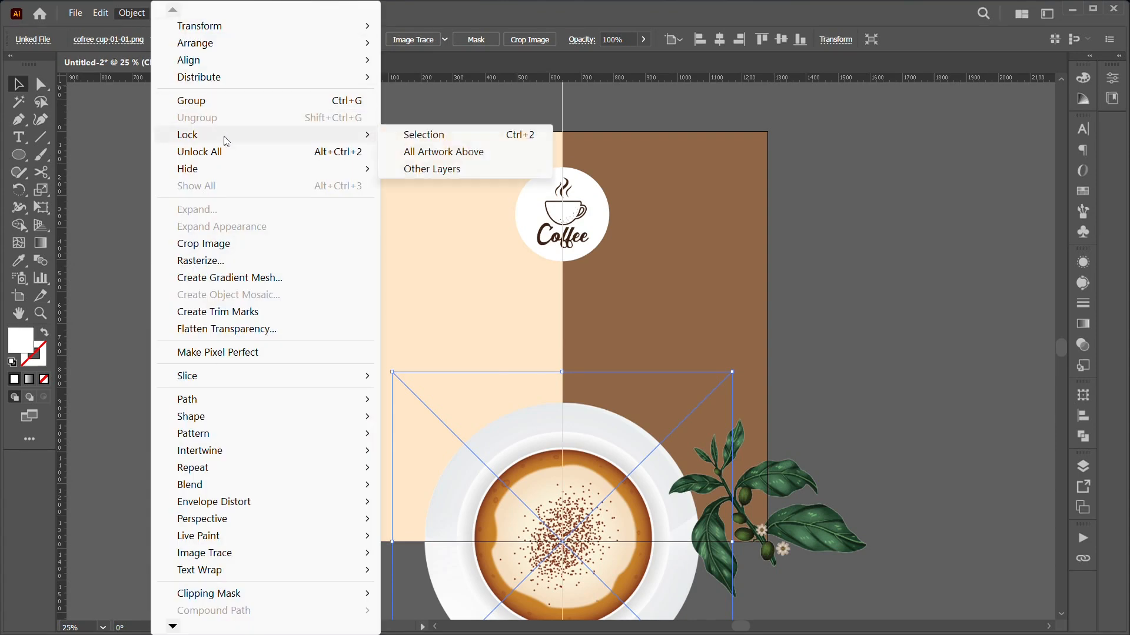
{"action": "left_click", "coordinate": [424, 134]}
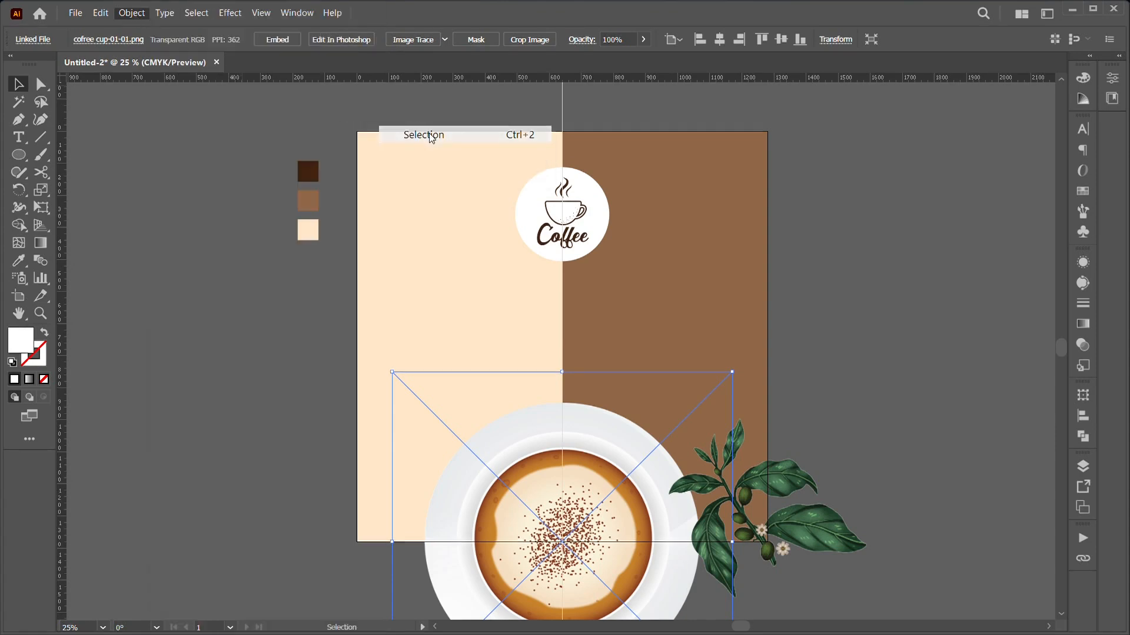
Step: Enlarge the leaves image and reposition its branch end at the artboard's lower-right corner, overlapping the saucer
{"action": "left_click", "coordinate": [817, 552]}
{"action": "left_click_drag", "start_coordinate": [650, 392], "coordinate": [595, 338]}
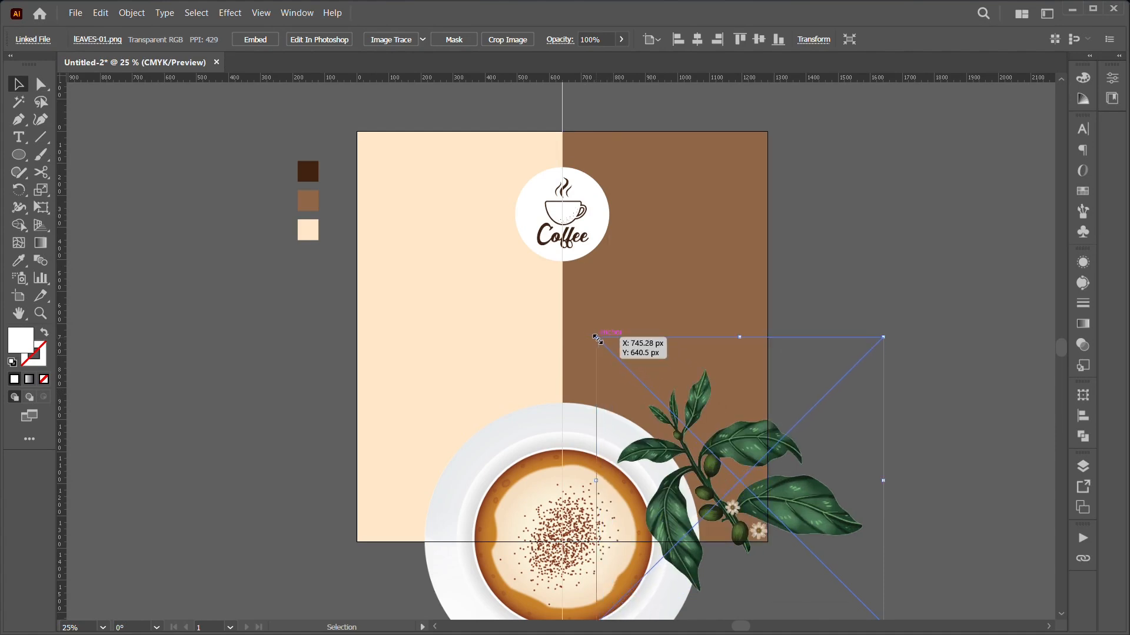
{"action": "left_click_drag", "start_coordinate": [747, 545], "coordinate": [769, 548]}
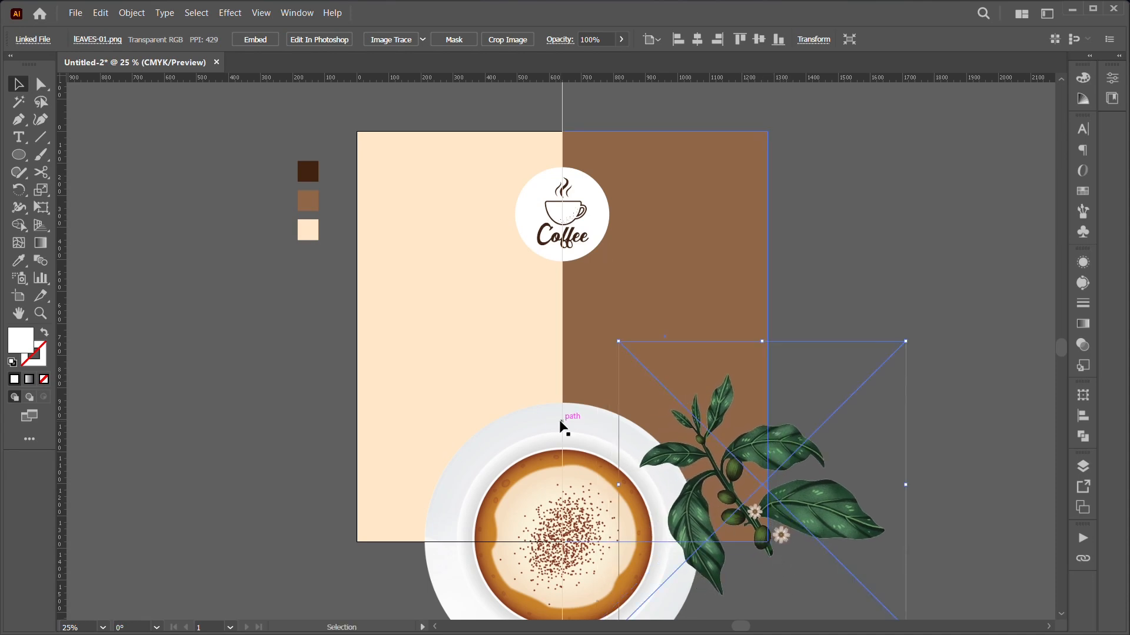
{"action": "left_click_drag", "start_coordinate": [620, 340], "coordinate": [584, 309]}
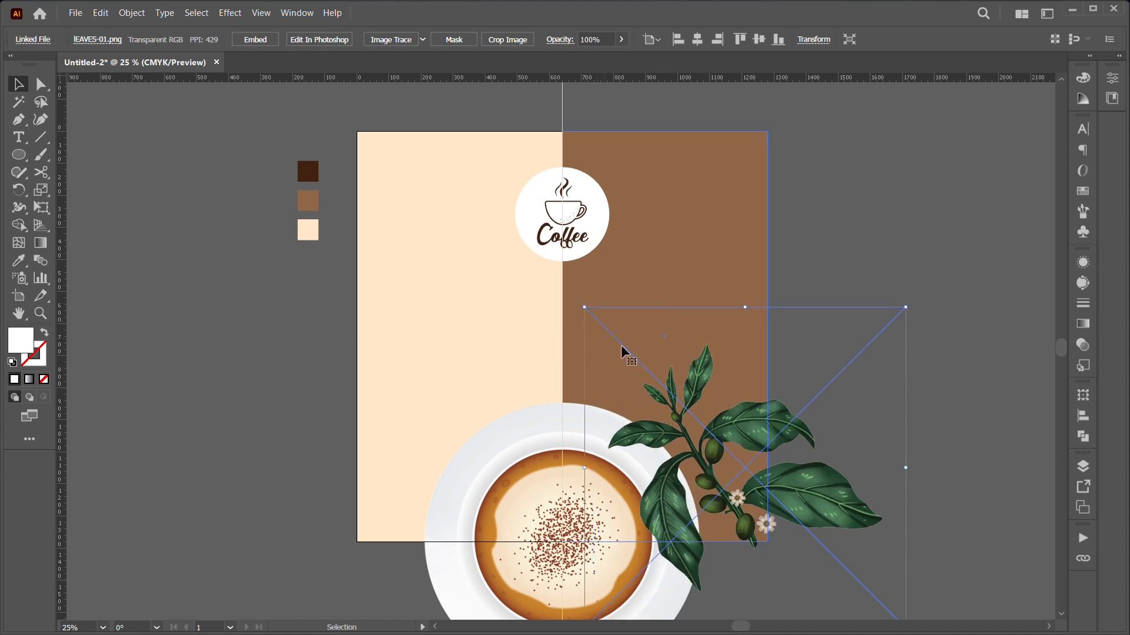
{"action": "left_click", "coordinate": [984, 480]}
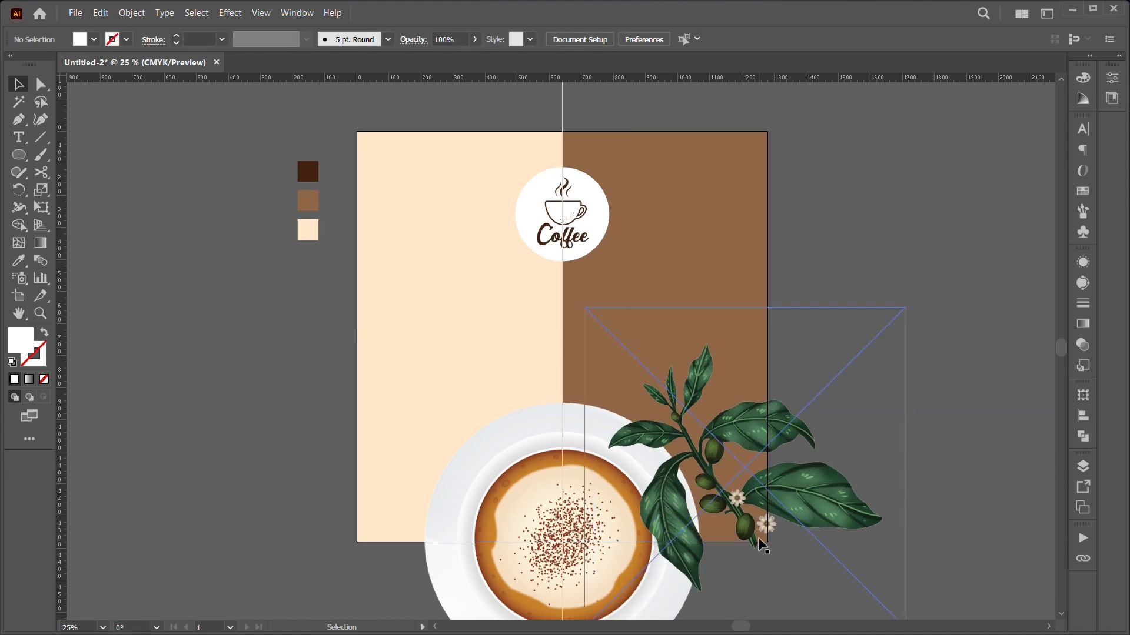
{"action": "left_click_drag", "start_coordinate": [749, 532], "coordinate": [767, 544]}
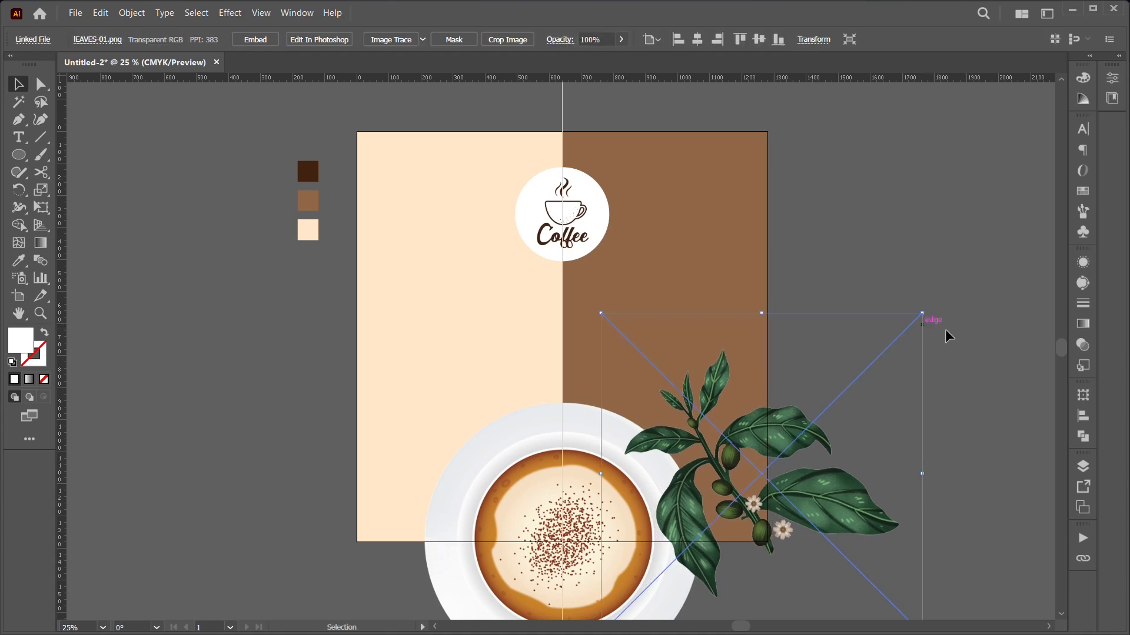
{"action": "left_click", "coordinate": [990, 261]}
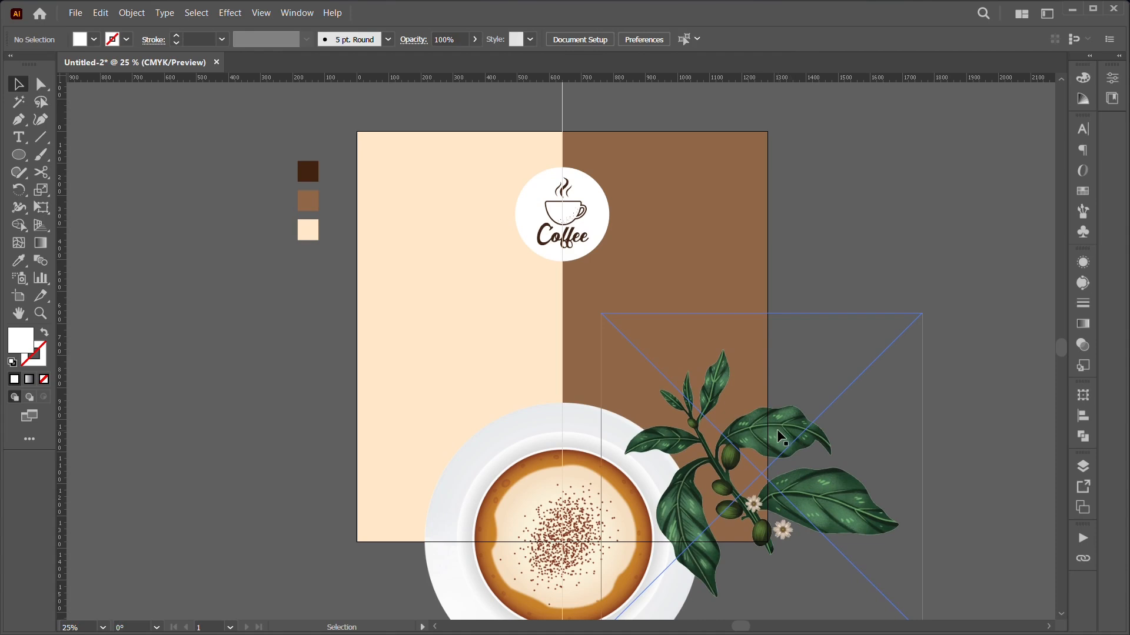
Step: Duplicate the leaves image onto the cream half and reflect the copy about the horizontal axis
{"action": "left_click_drag", "start_coordinate": [776, 436], "coordinate": [470, 241]}
{"action": "right_click", "coordinate": [469, 240]}
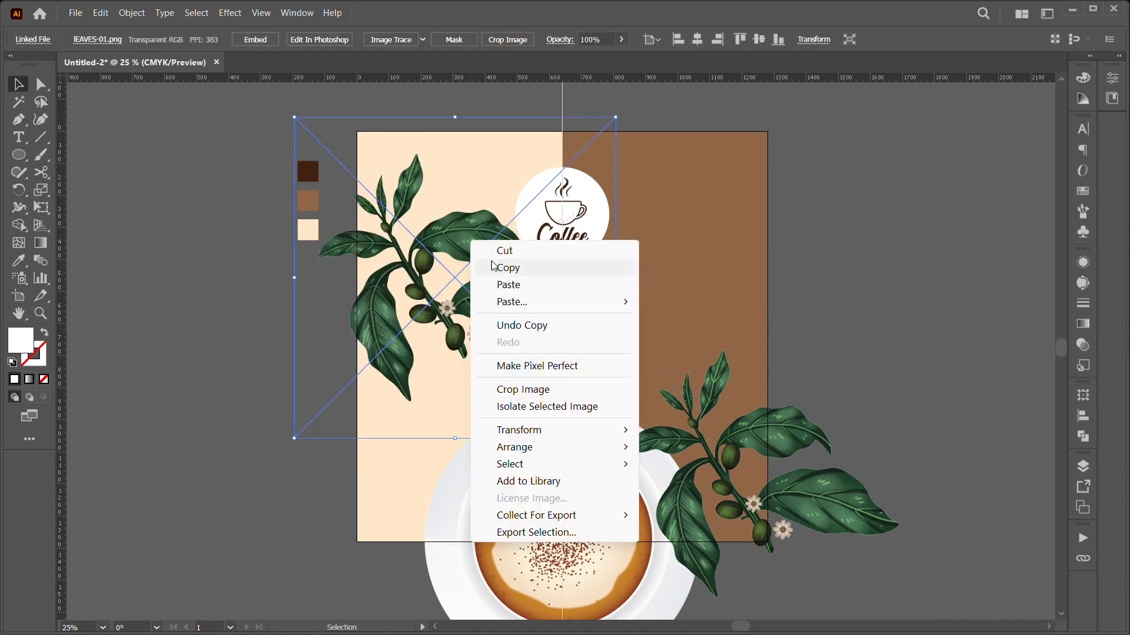
{"action": "mouse_move", "coordinate": [541, 449]}
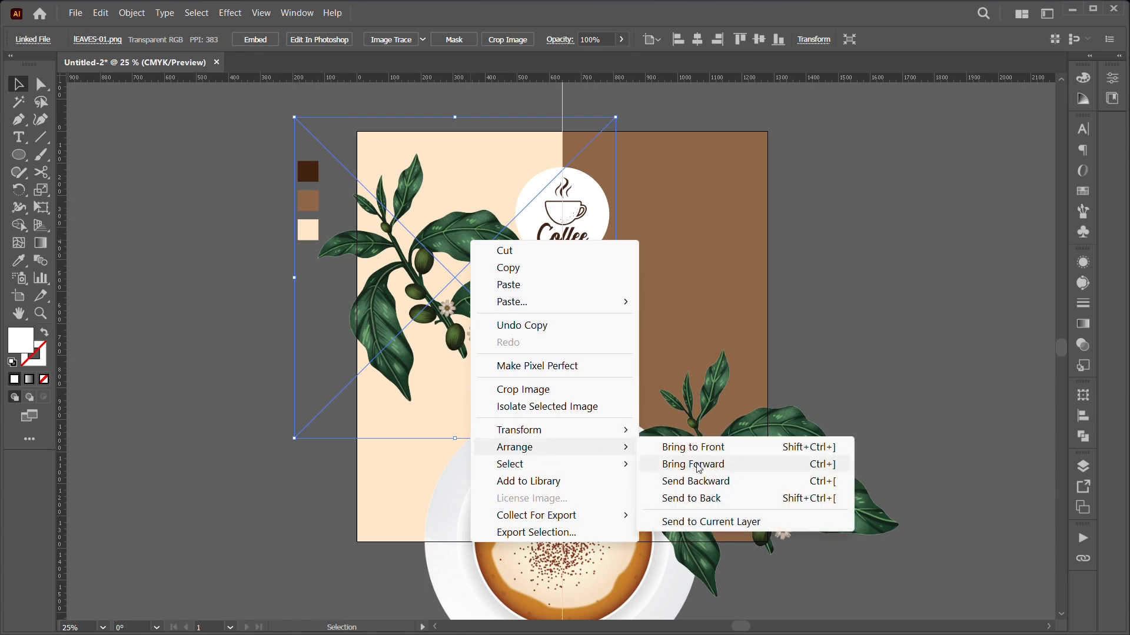
{"action": "mouse_move", "coordinate": [592, 435]}
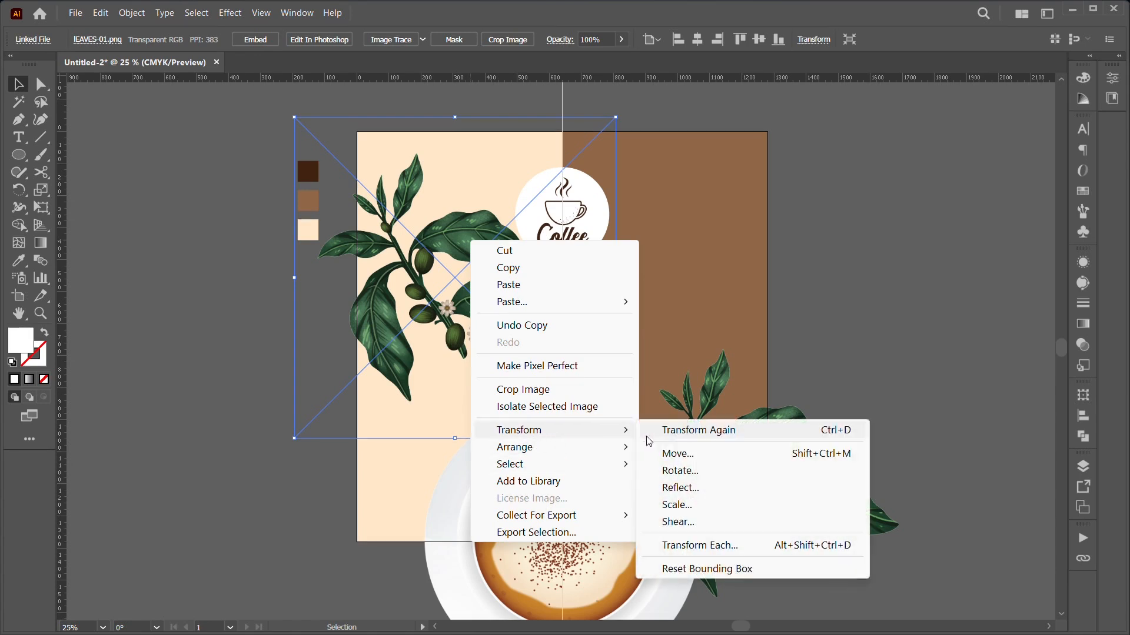
{"action": "left_click", "coordinate": [680, 489]}
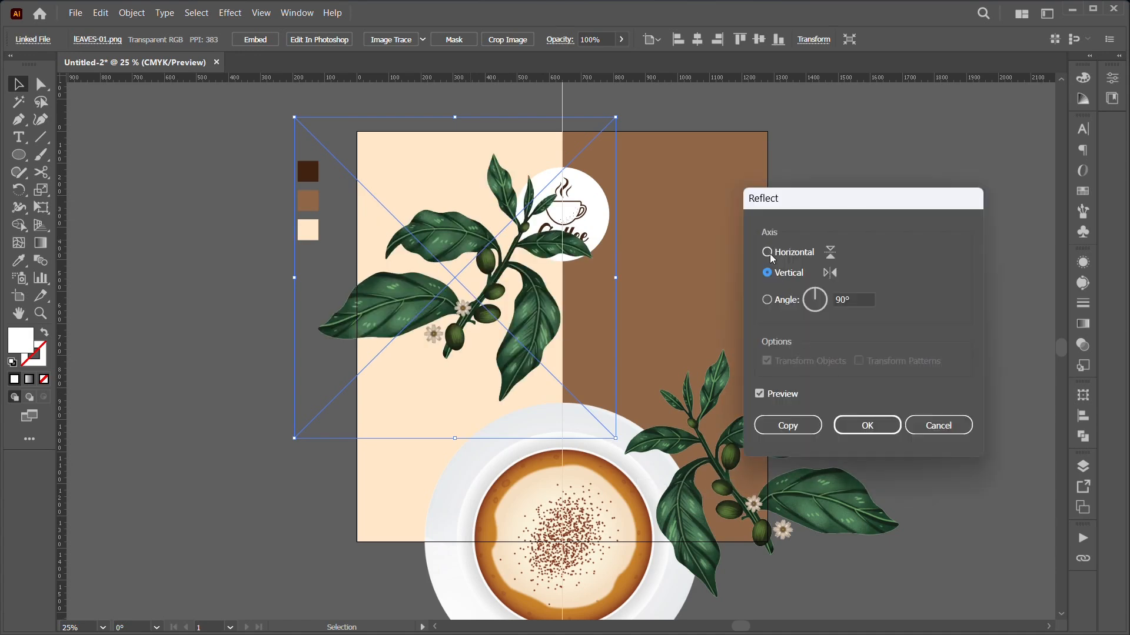
{"action": "left_click", "coordinate": [768, 252]}
{"action": "left_click", "coordinate": [851, 429]}
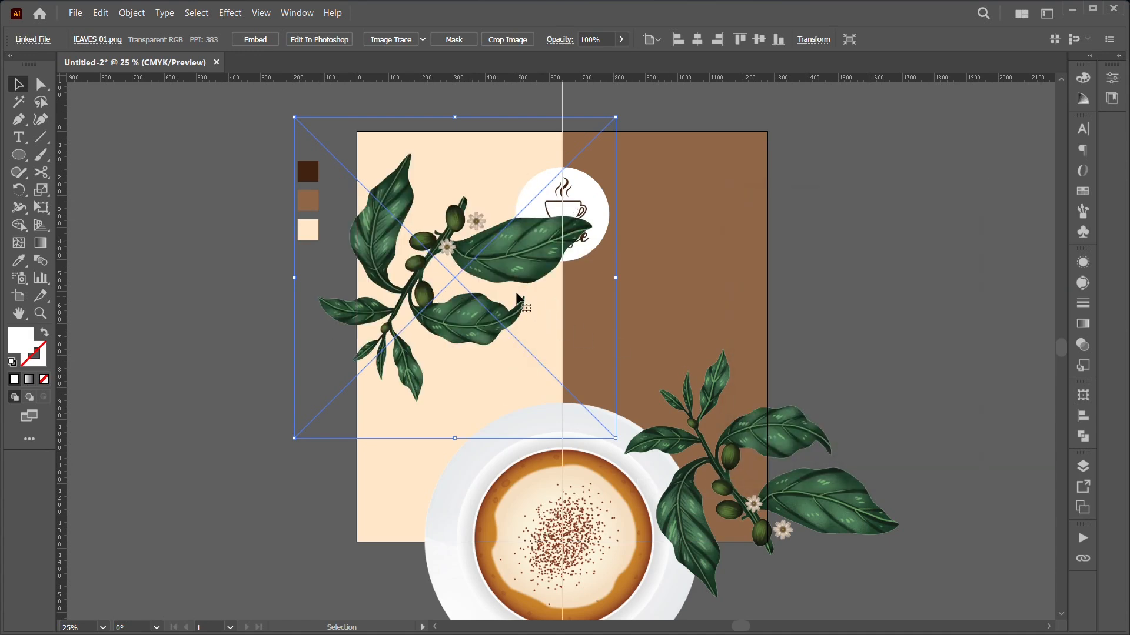
Step: Reflect the leaves copy about the vertical axis and move it over the artboard's upper-left corner
{"action": "right_click", "coordinate": [506, 270]}
{"action": "mouse_move", "coordinate": [623, 481]}
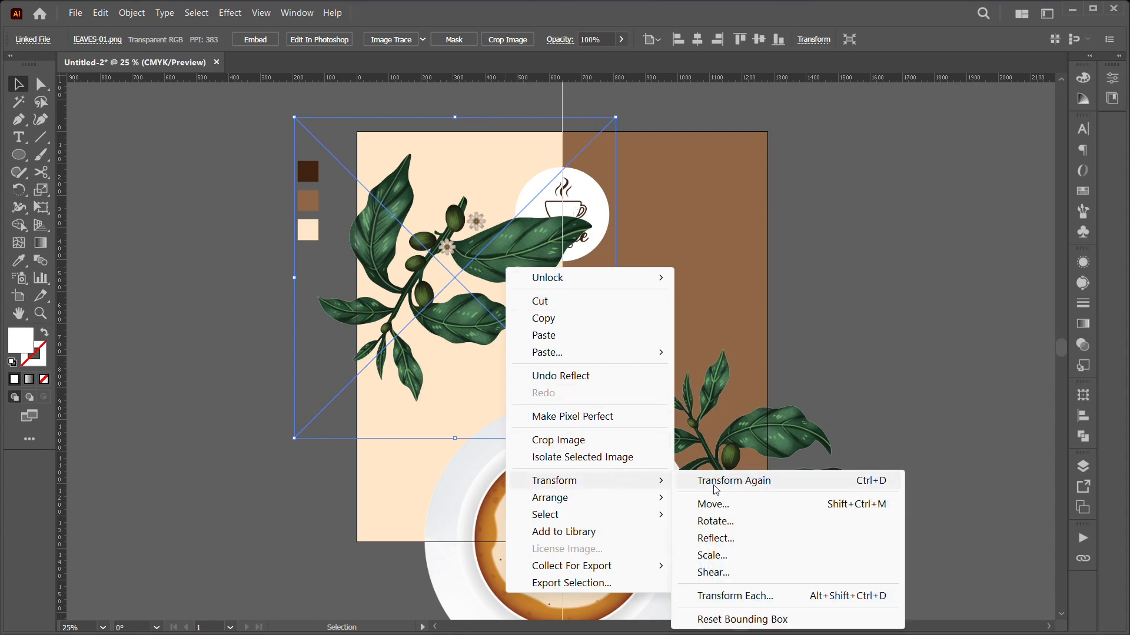
{"action": "left_click", "coordinate": [714, 539]}
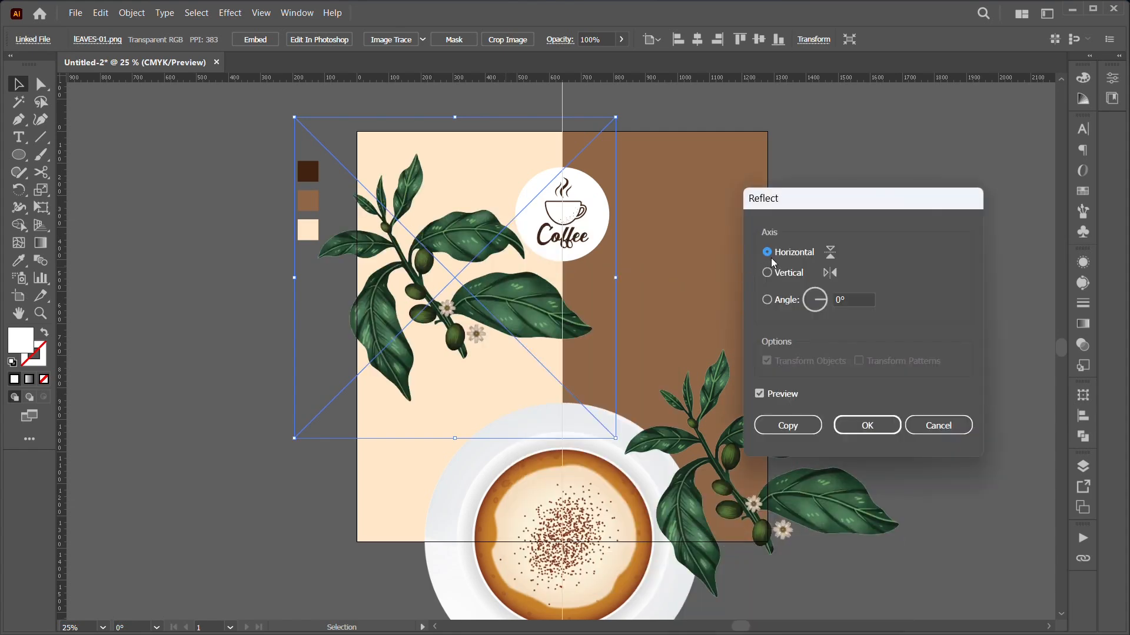
{"action": "left_click", "coordinate": [767, 273]}
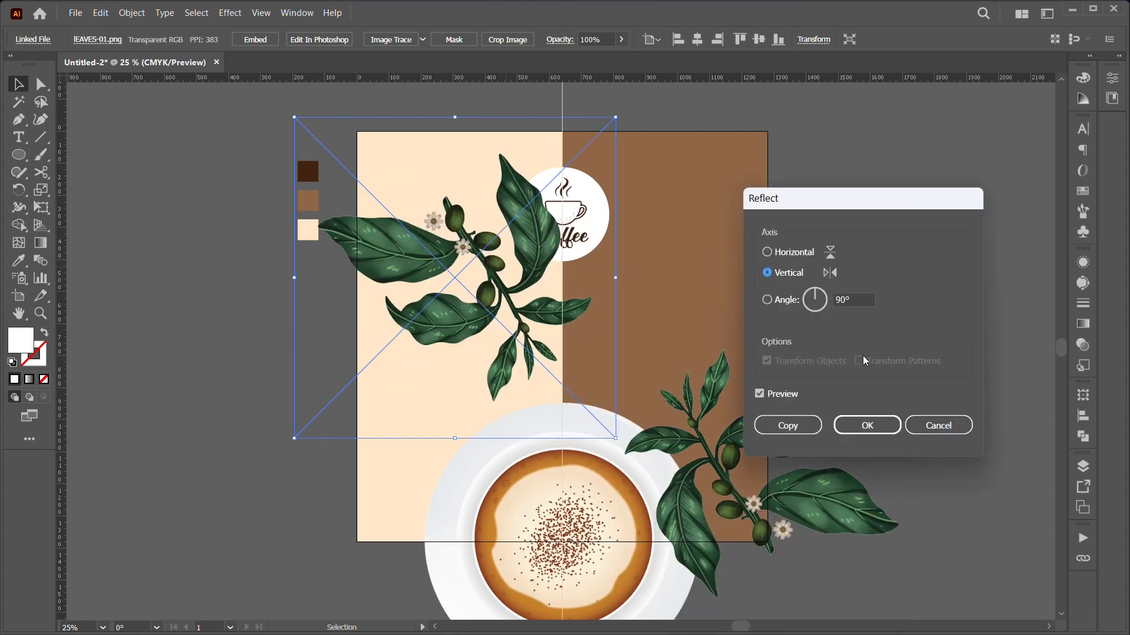
{"action": "left_click", "coordinate": [867, 425]}
{"action": "left_click", "coordinate": [915, 474]}
{"action": "left_click_drag", "start_coordinate": [491, 280], "coordinate": [380, 171]}
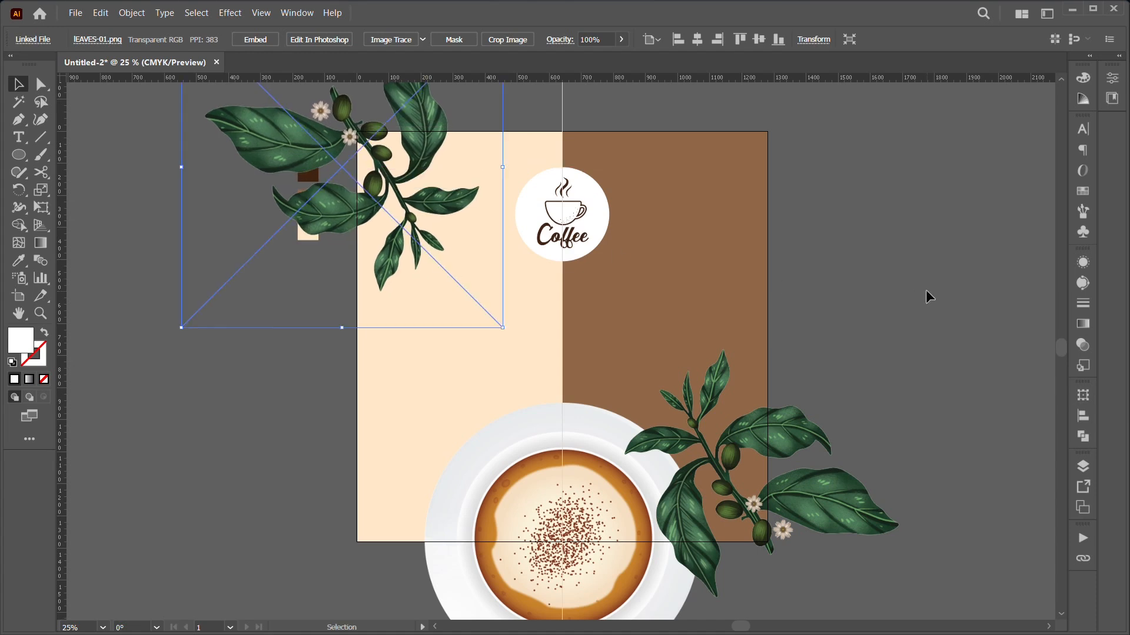
{"action": "left_click", "coordinate": [922, 287]}
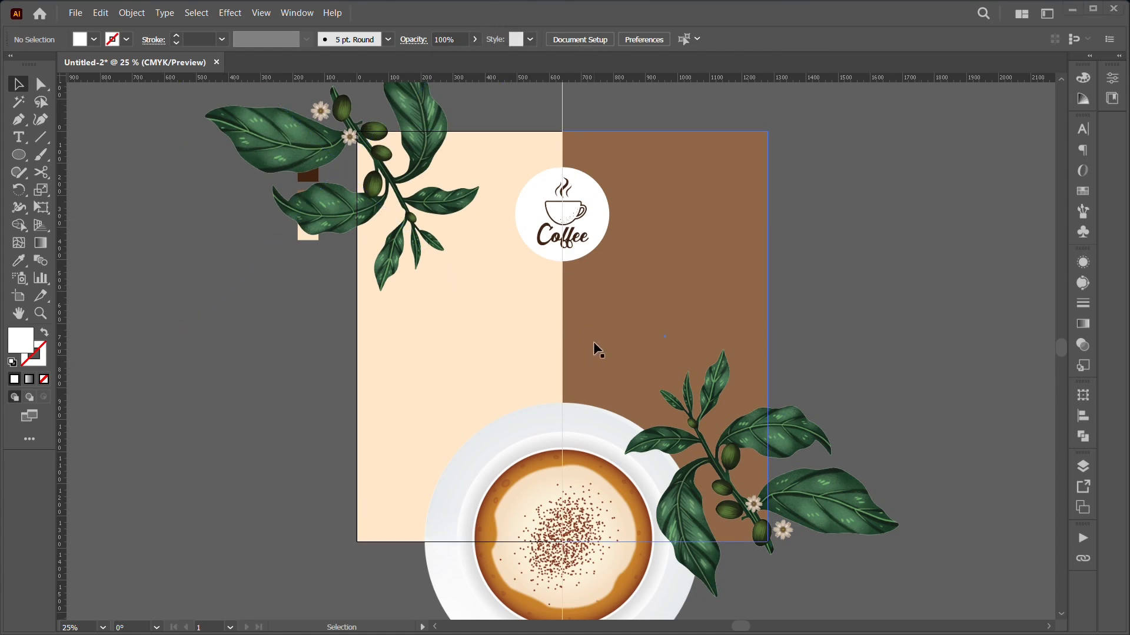
Step: Start a point text below the logo on the brown half and format it as Poppins SemiBold at 72 pt
{"action": "left_click", "coordinate": [582, 304]}
{"action": "key", "text": "t"}
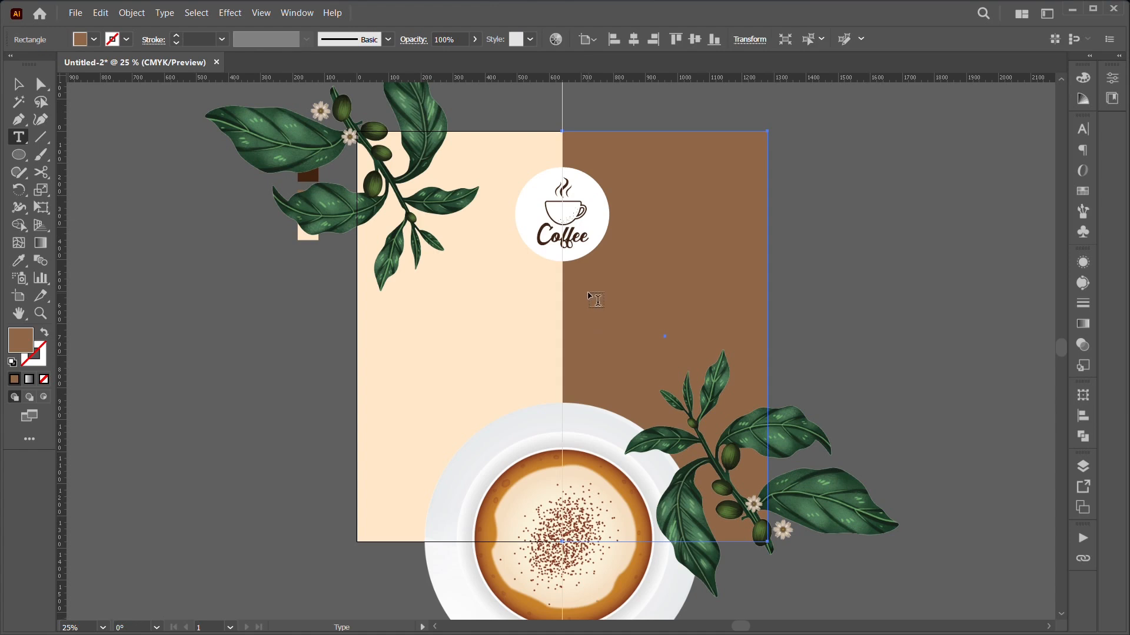
{"action": "left_click", "coordinate": [588, 292]}
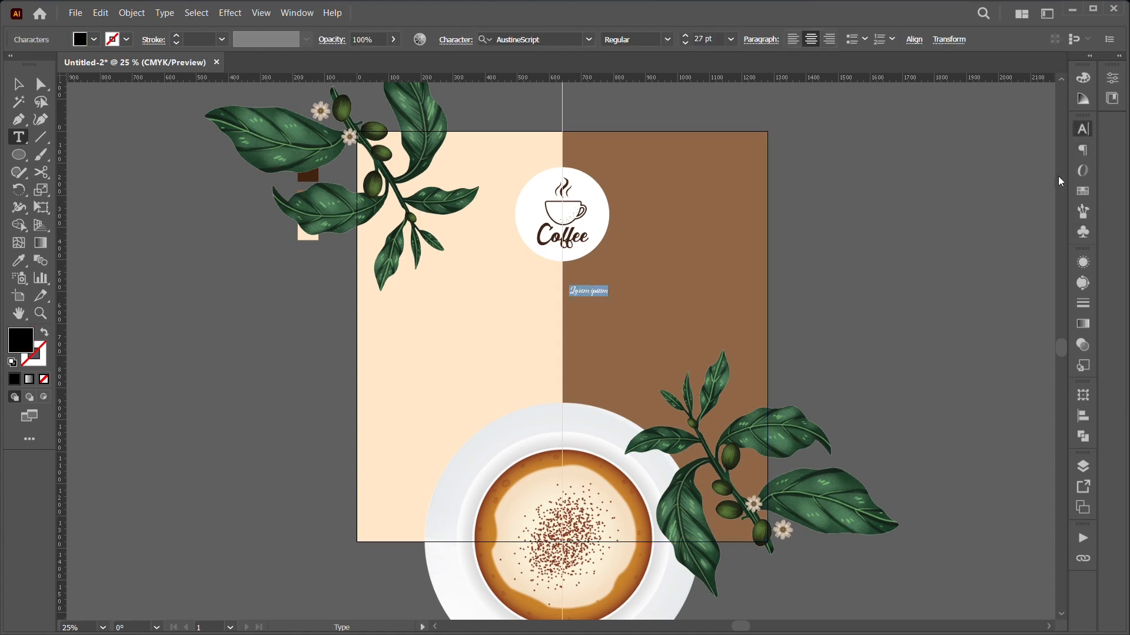
{"action": "key", "text": "ctrl+t"}
{"action": "left_click", "coordinate": [1007, 145]}
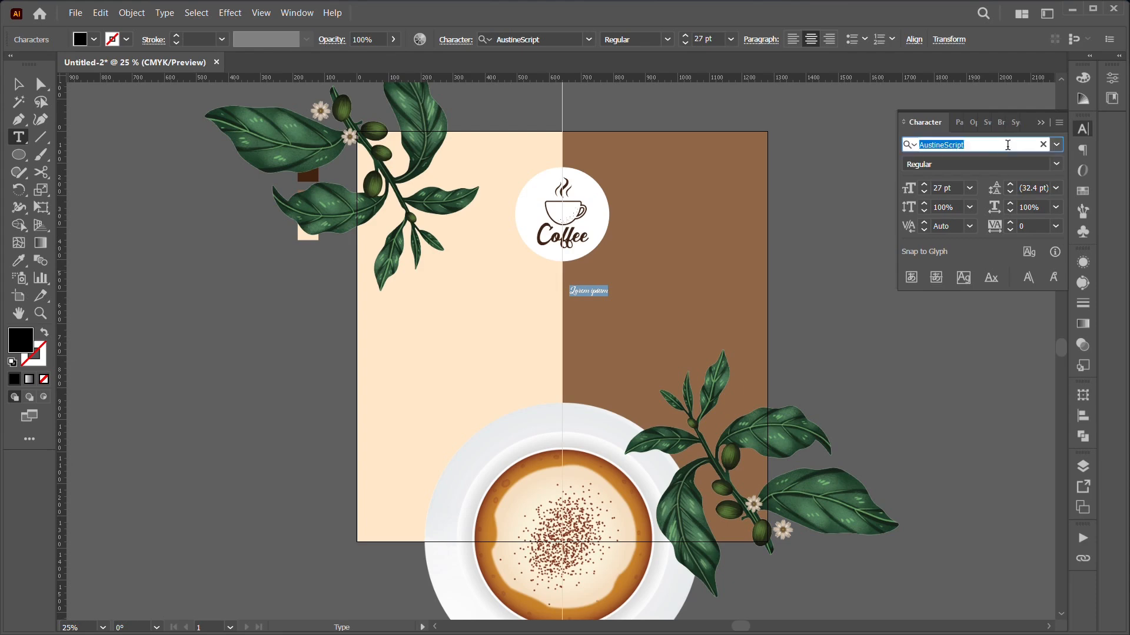
{"action": "type", "text": "poppi"}
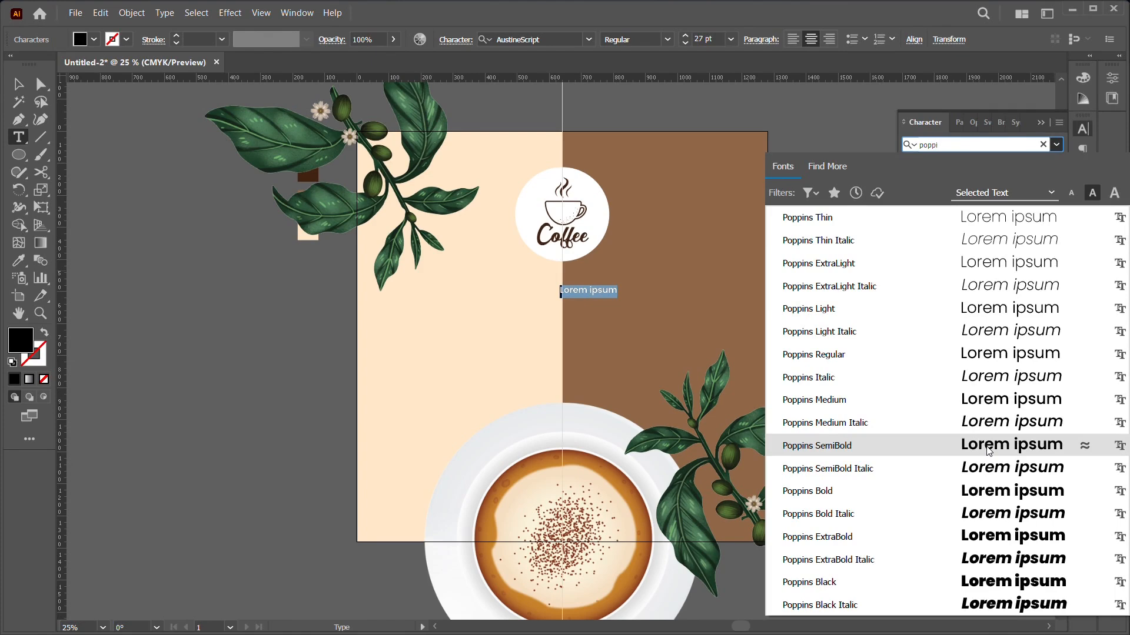
{"action": "left_click", "coordinate": [988, 447]}
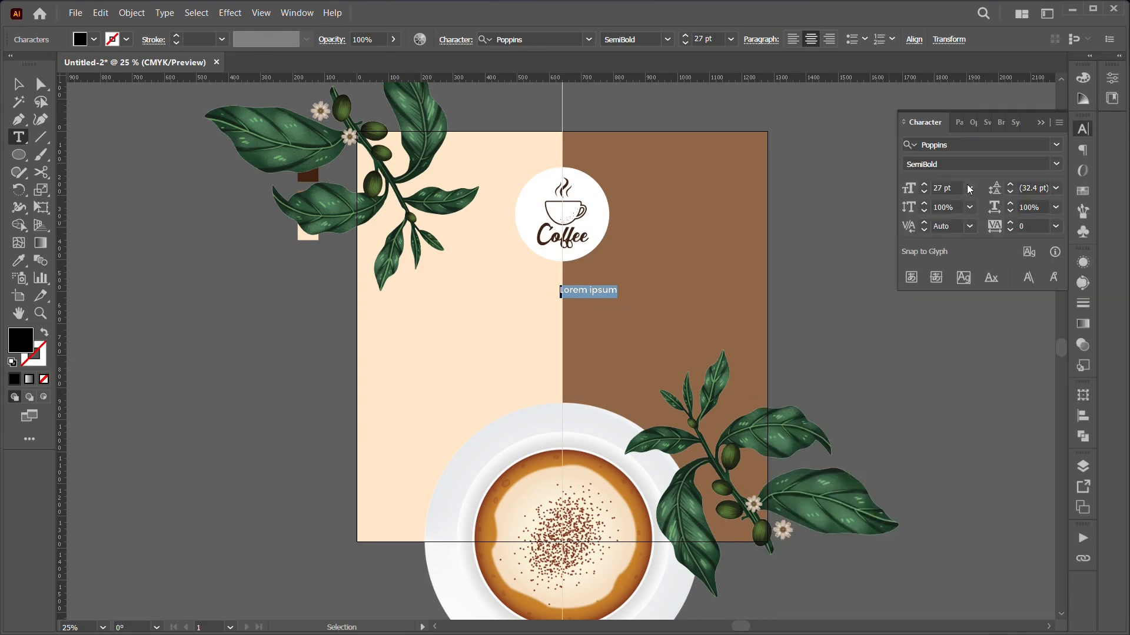
{"action": "left_click", "coordinate": [970, 189]}
{"action": "left_click", "coordinate": [988, 451]}
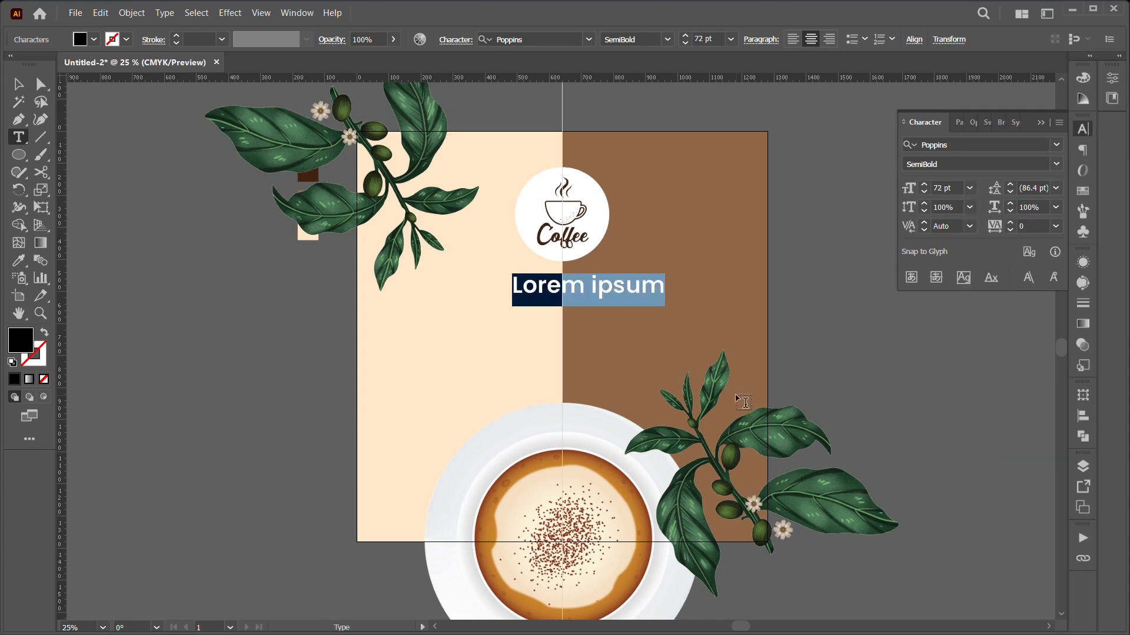
Step: Replace the placeholder text with "20%" and move it further into the brown half
{"action": "type", "text": "20"}
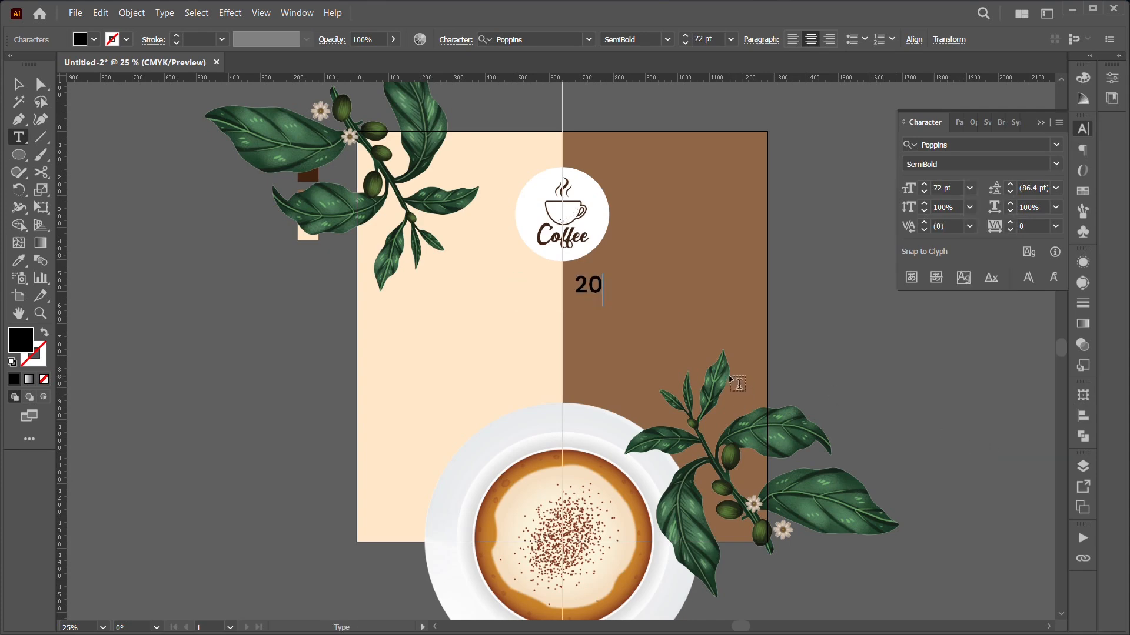
{"action": "type", "text": "%"}
{"action": "key", "text": "Escape"}
{"action": "left_click", "coordinate": [20, 89]}
{"action": "left_click", "coordinate": [599, 286]}
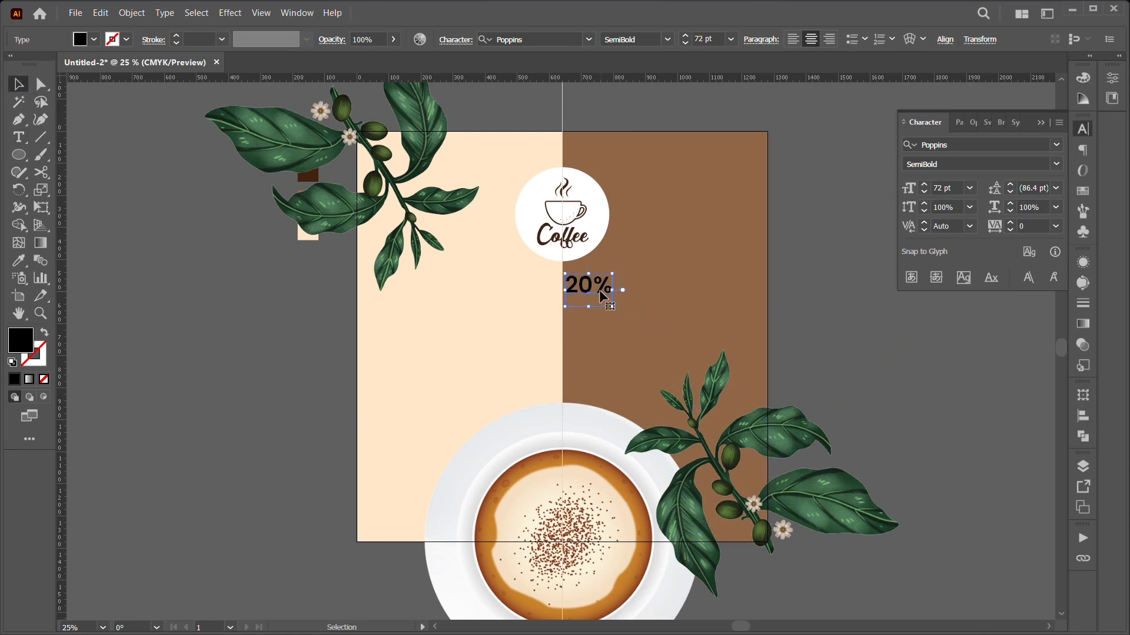
{"action": "left_click_drag", "start_coordinate": [594, 294], "coordinate": [639, 298]}
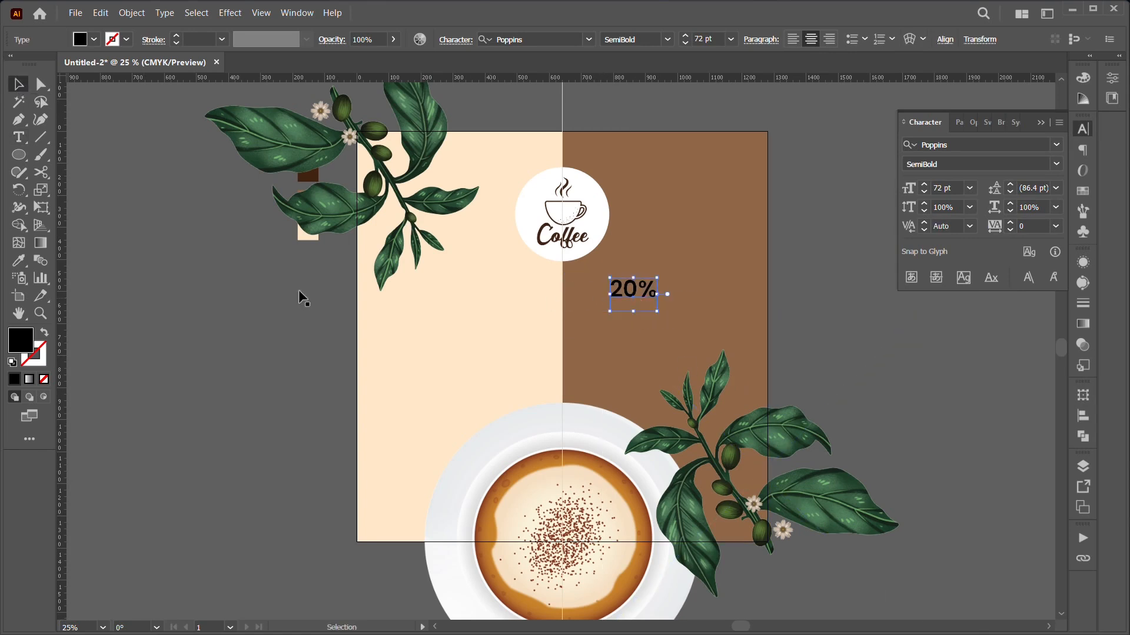
Step: Recolor the 20% text with the cream swatch sampled from the palette beside the artboard
{"action": "left_click", "coordinate": [19, 263]}
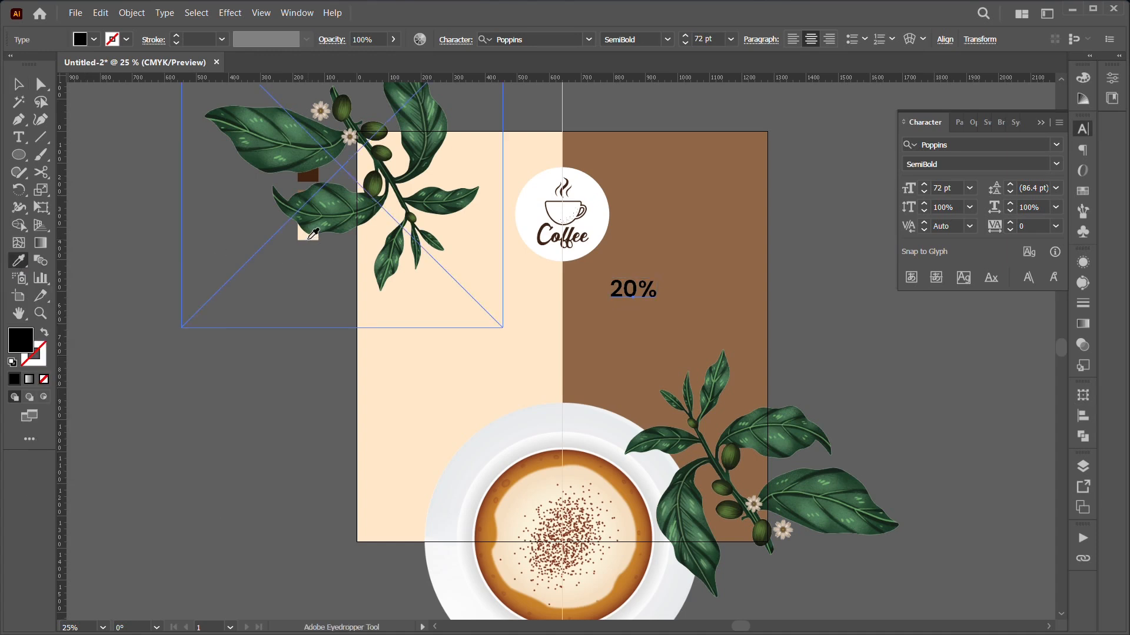
{"action": "left_click", "coordinate": [309, 235]}
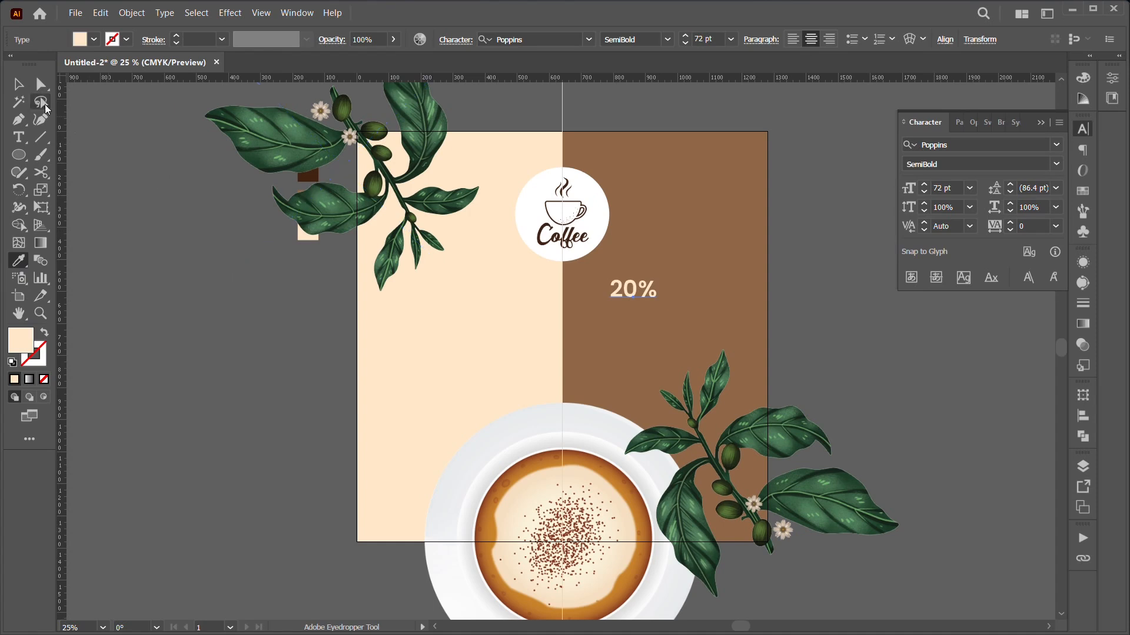
{"action": "left_click", "coordinate": [26, 88]}
{"action": "left_click", "coordinate": [101, 209]}
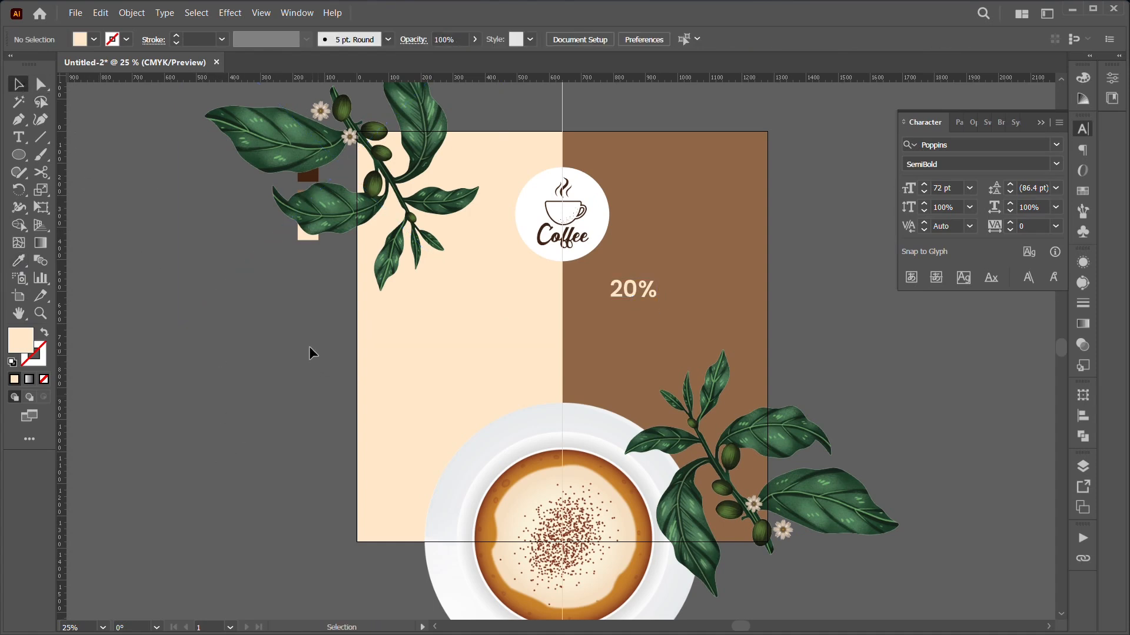
Step: Lock the leaves image at the artboard's upper-left corner so the swatches beneath it can be selected
{"action": "left_click", "coordinate": [333, 207]}
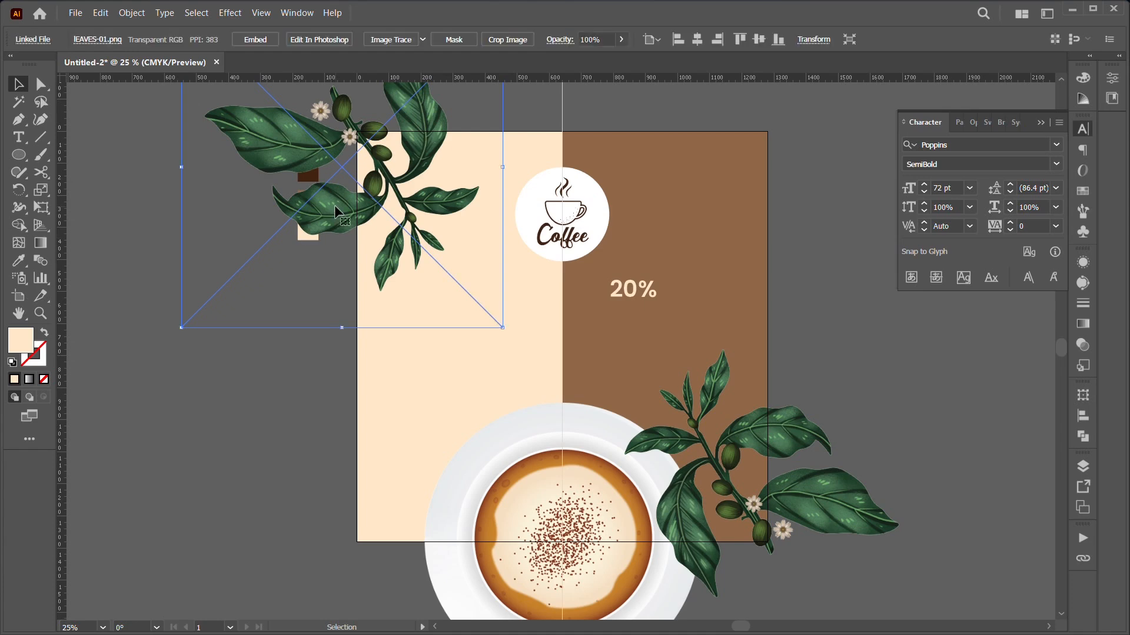
{"action": "left_click", "coordinate": [130, 14]}
{"action": "mouse_move", "coordinate": [282, 135]}
{"action": "left_click", "coordinate": [504, 144]}
{"action": "left_click", "coordinate": [815, 311]}
Step: Move the three palette swatches out from under the upper-left leaves to the empty canvas below them
{"action": "left_click", "coordinate": [303, 233]}
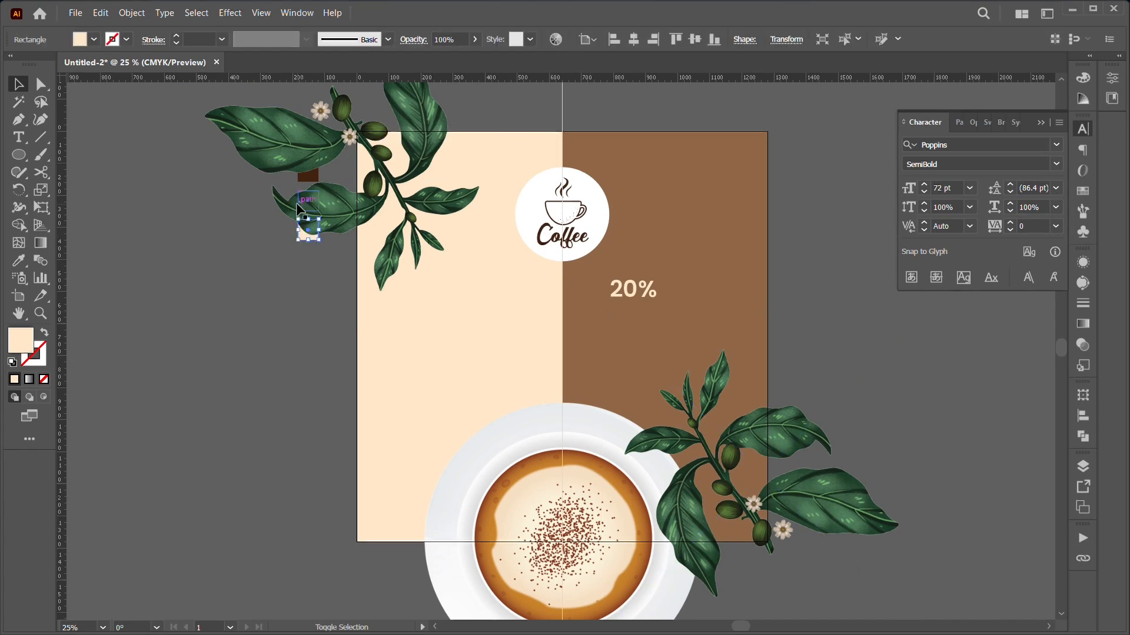
{"action": "left_click", "coordinate": [298, 206], "text": "shift"}
{"action": "left_click", "coordinate": [306, 179], "text": "shift"}
{"action": "left_click_drag", "start_coordinate": [305, 181], "coordinate": [273, 317]}
Step: Lock the leaves image at the artboard's lower-right corner
{"action": "left_click", "coordinate": [820, 364]}
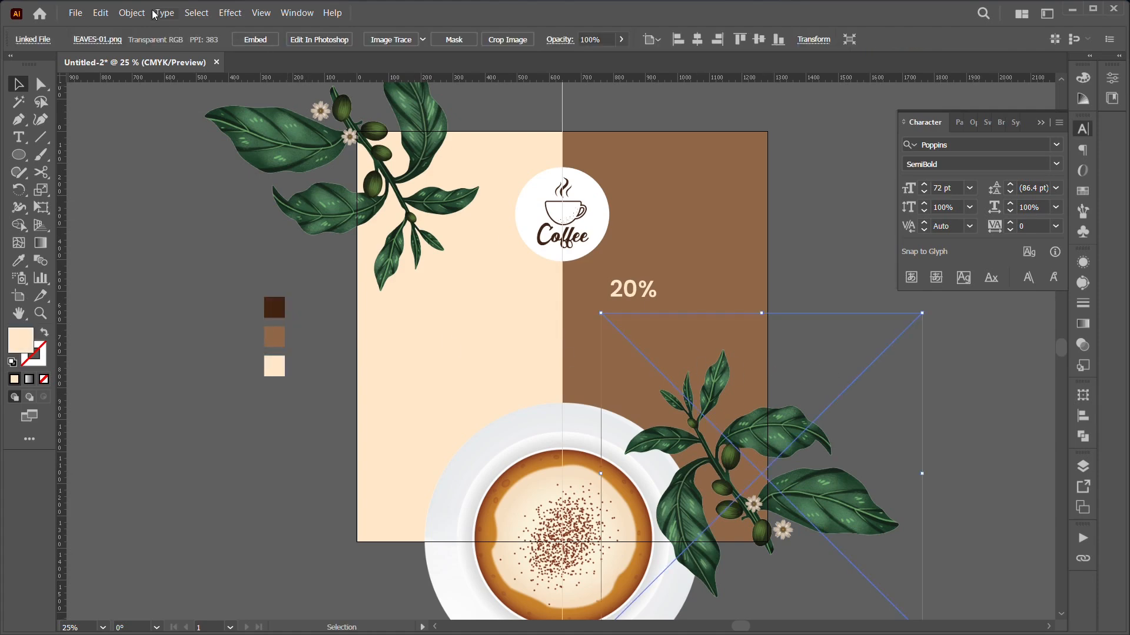
{"action": "left_click", "coordinate": [132, 13]}
{"action": "mouse_move", "coordinate": [210, 134]}
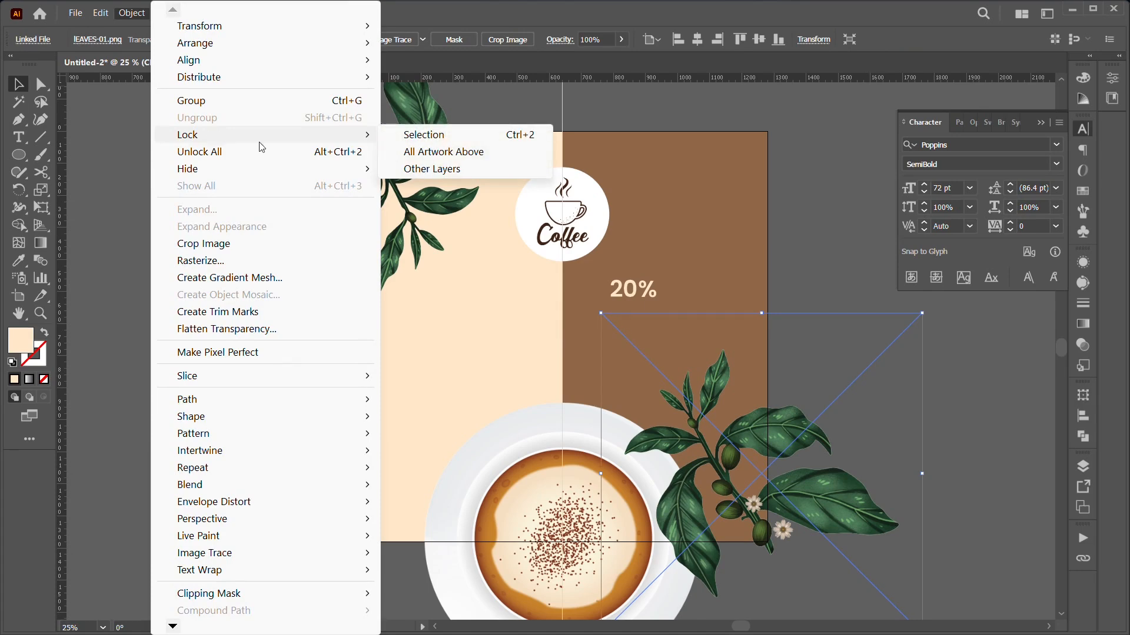
{"action": "left_click", "coordinate": [430, 134]}
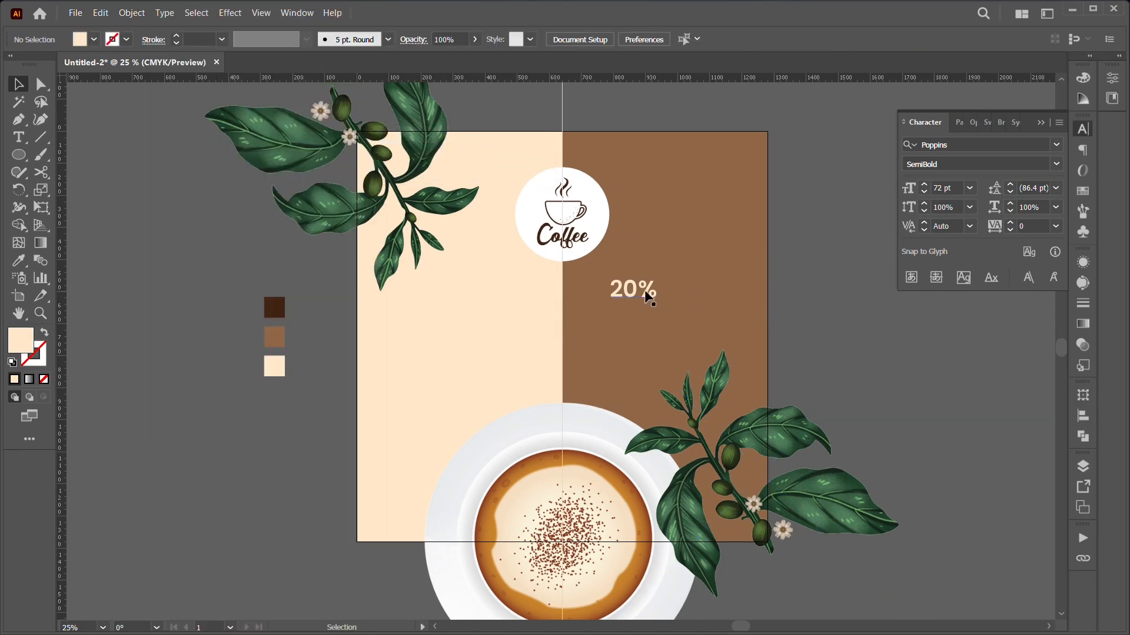
Step: Enlarge the 20% text proportionally to about 106 pt
{"action": "left_click", "coordinate": [630, 295]}
{"action": "left_click_drag", "start_coordinate": [657, 311], "coordinate": [680, 328]}
{"action": "left_click", "coordinate": [802, 348]}
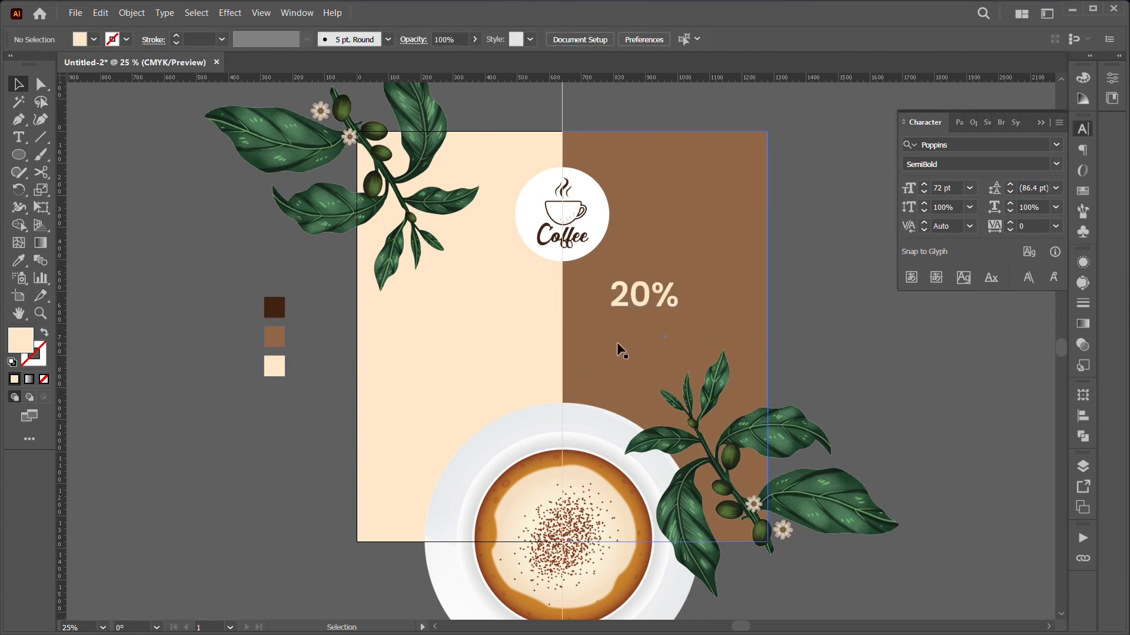
Step: Duplicate the 20% text directly below the original and change the copy to read "DISCOUNT"
{"action": "left_click_drag", "start_coordinate": [640, 311], "coordinate": [640, 344]}
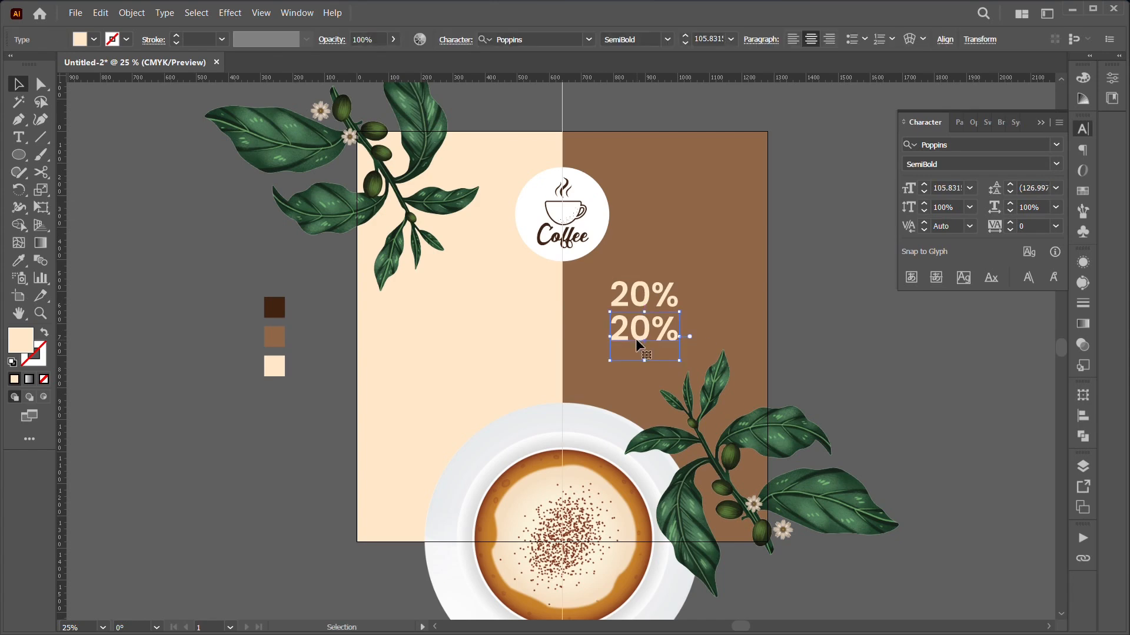
{"action": "key", "text": "t"}
{"action": "left_click", "coordinate": [630, 332]}
{"action": "double_click", "coordinate": [631, 333]}
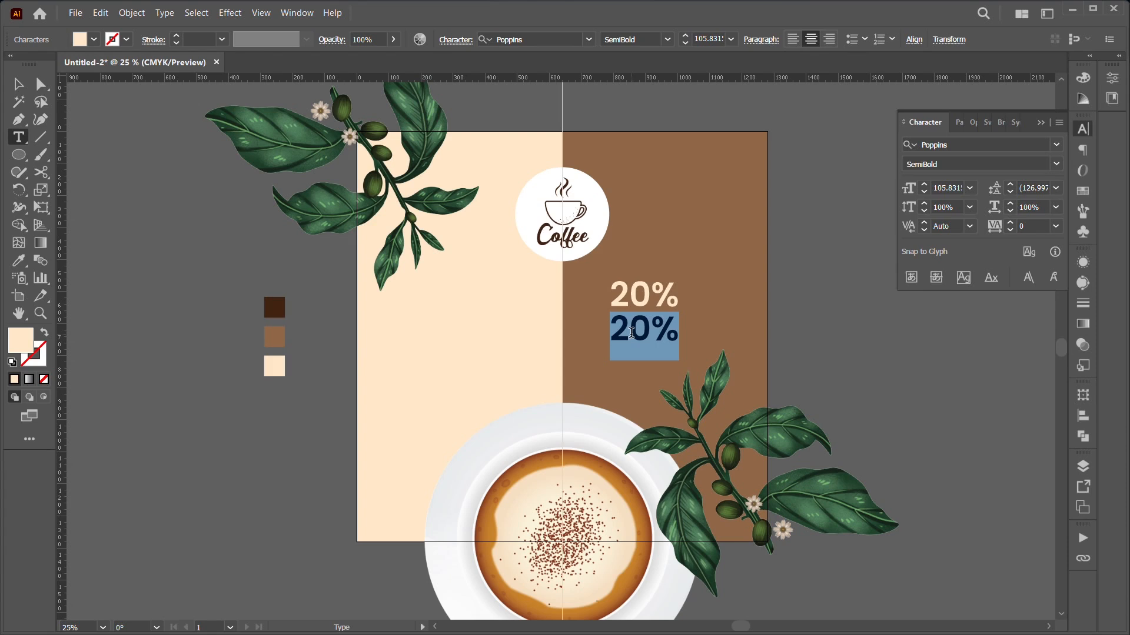
{"action": "type", "text": "D"}
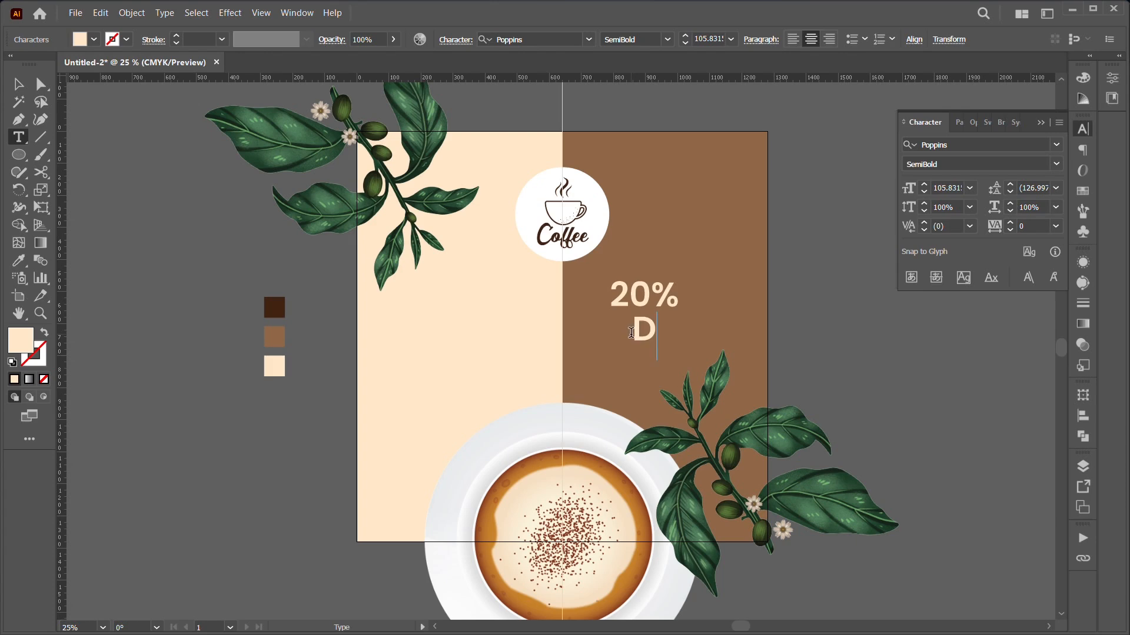
{"action": "type", "text": "I"}
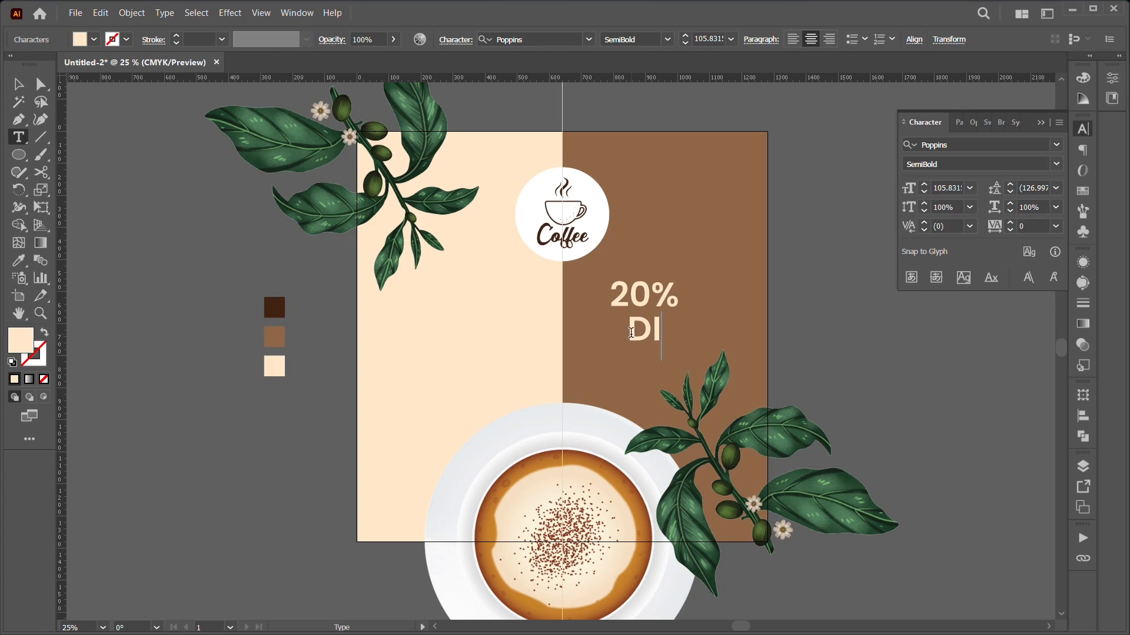
{"action": "type", "text": "SCO"}
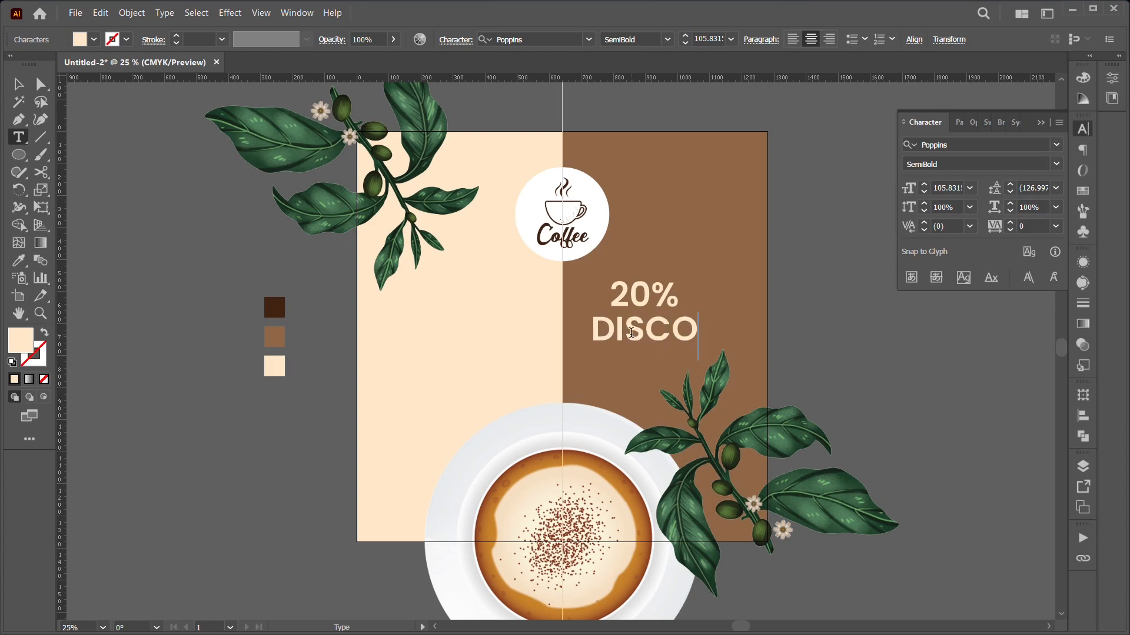
{"action": "type", "text": "UNT"}
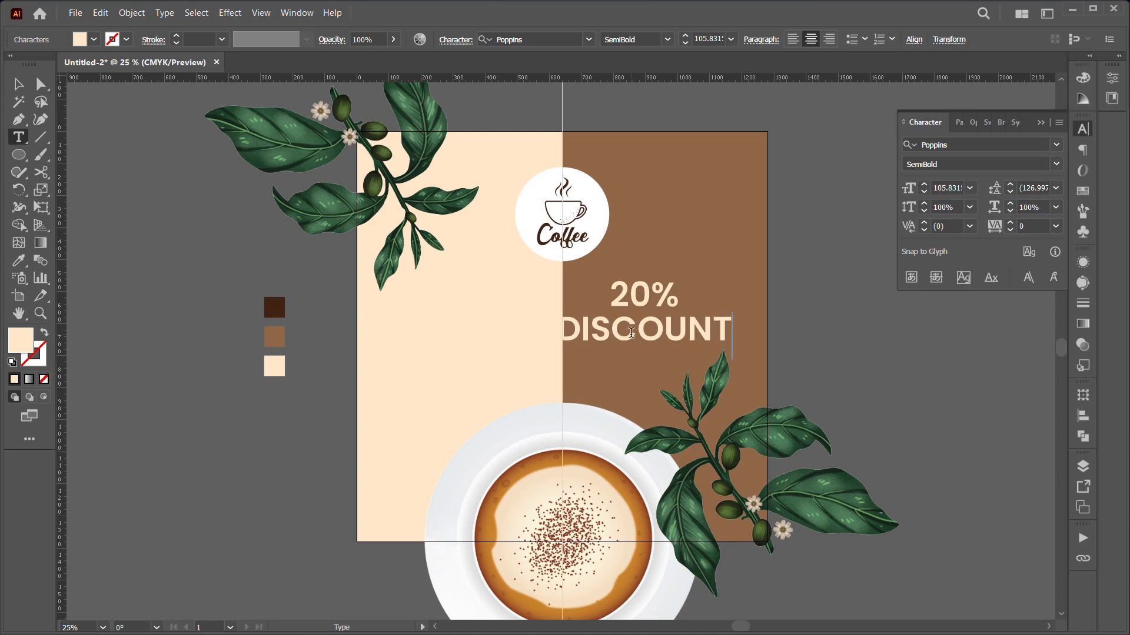
Step: Make DISCOUNT left-aligned Poppins Regular and fit it under 20% at the same width, at about 43 pt
{"action": "left_click", "coordinate": [19, 86]}
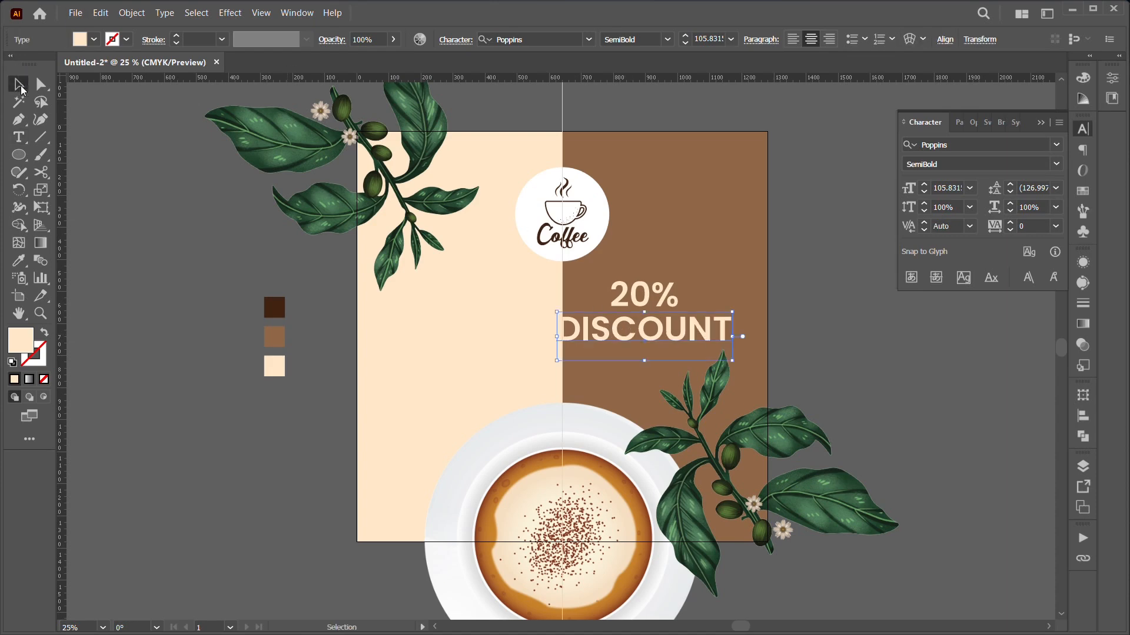
{"action": "left_click", "coordinate": [795, 40]}
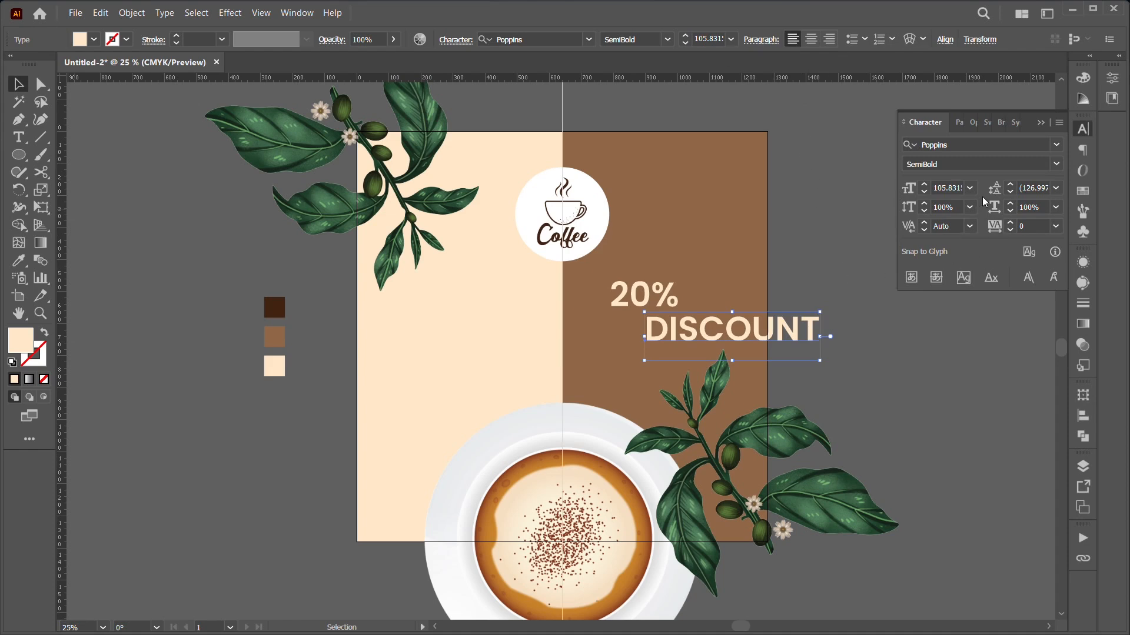
{"action": "left_click", "coordinate": [1057, 164]}
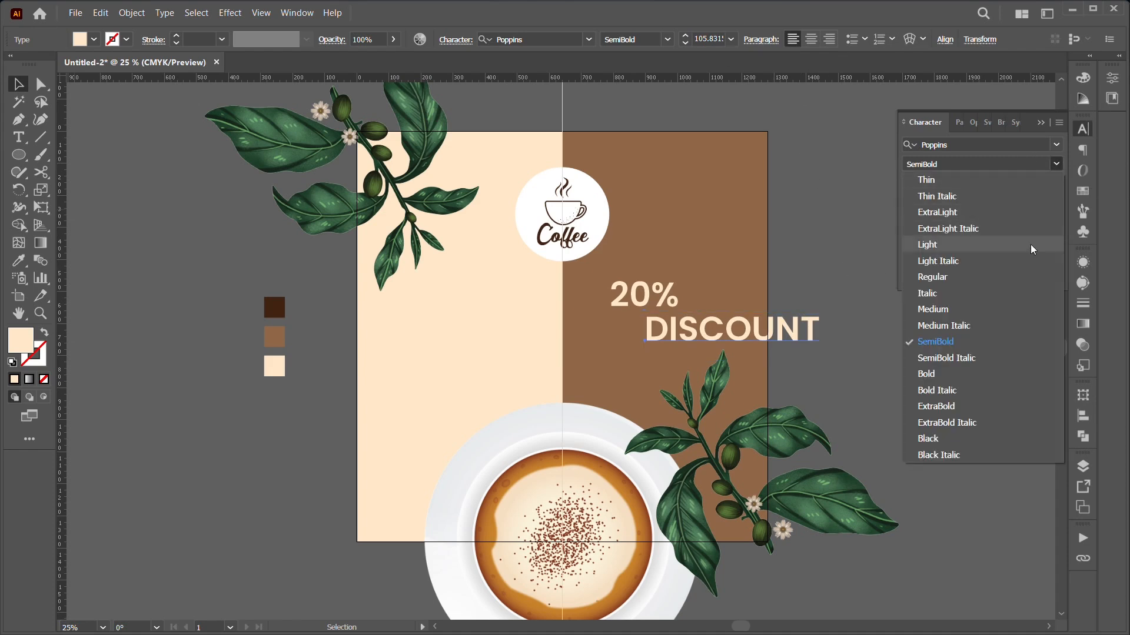
{"action": "left_click", "coordinate": [1029, 278]}
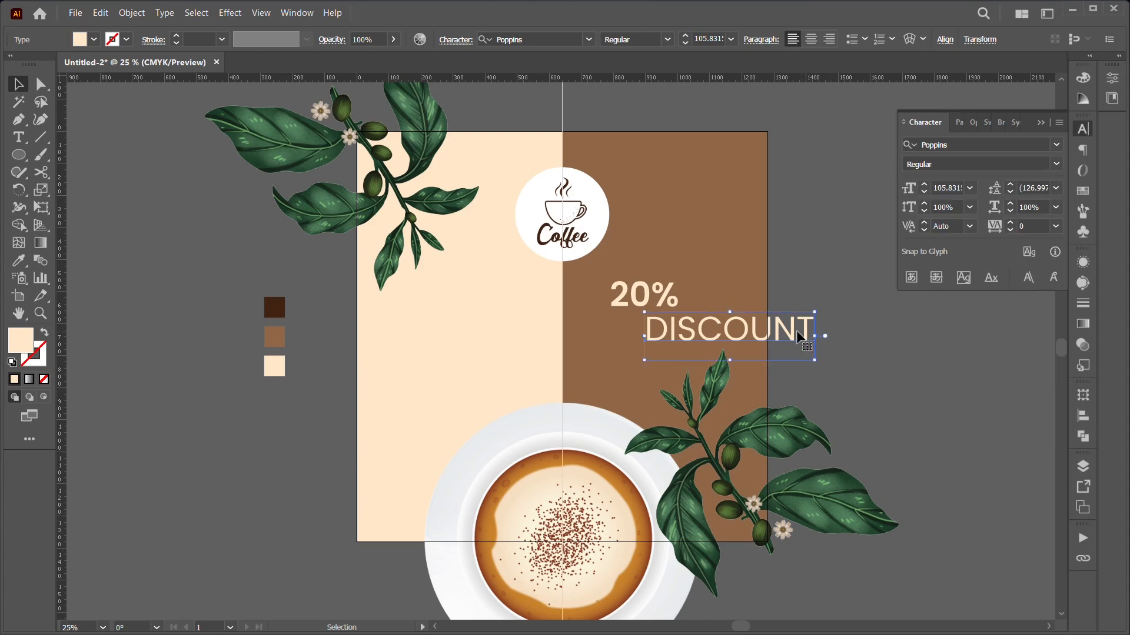
{"action": "mouse_move", "coordinate": [795, 336]}
{"action": "left_mouse_down"}
{"action": "mouse_move", "coordinate": [759, 337]}
{"action": "mouse_move", "coordinate": [759, 352]}
{"action": "mouse_move", "coordinate": [680, 341]}
{"action": "left_mouse_up"}
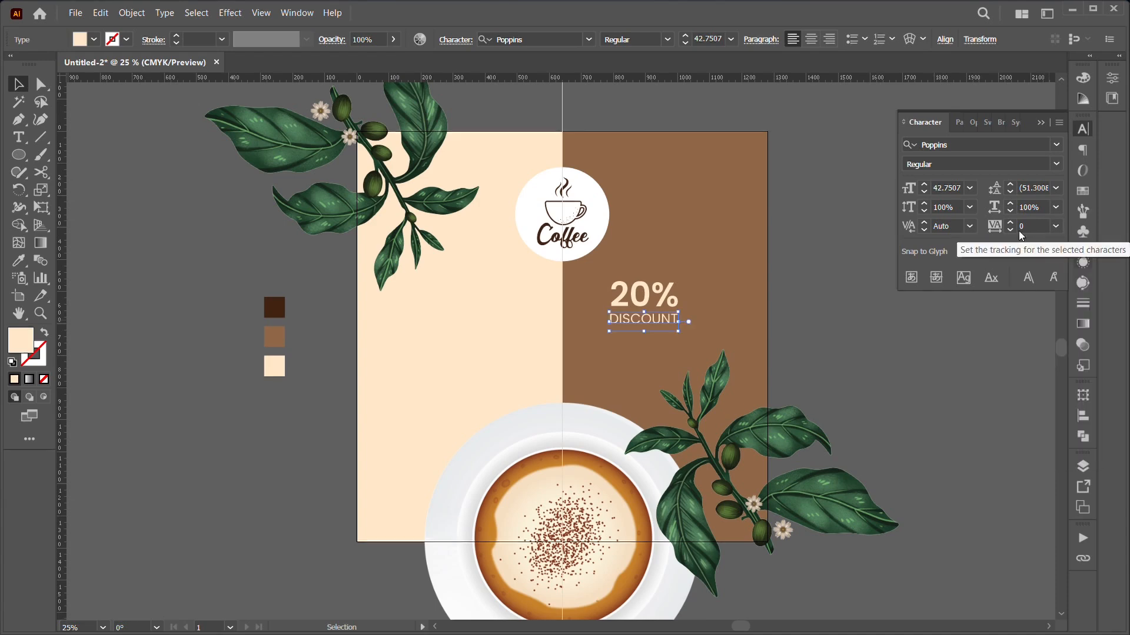
Step: Widen the letter tracking of DISCOUNT to 187 and slightly enlarge the word beneath 20%
{"action": "left_click", "coordinate": [1010, 223]}
{"action": "left_click", "coordinate": [1011, 223]}
{"action": "left_click", "coordinate": [1011, 223]}
{"action": "left_click", "coordinate": [1011, 223]}
{"action": "left_click", "coordinate": [1011, 224]}
{"action": "left_click", "coordinate": [1011, 224]}
{"action": "left_click", "coordinate": [1011, 224]}
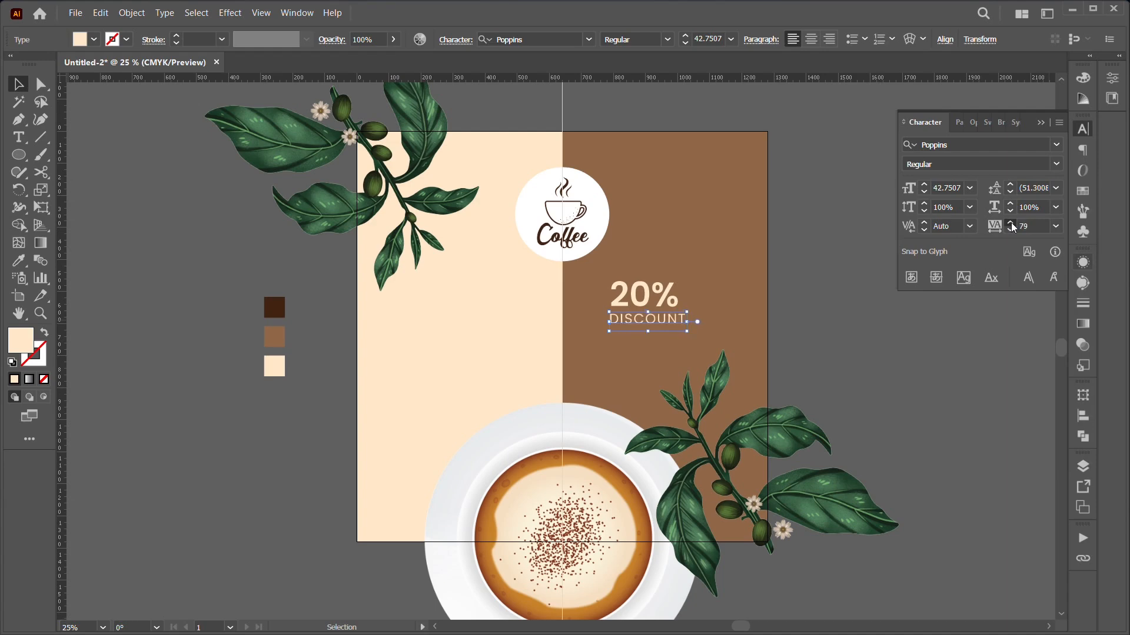
{"action": "left_click", "coordinate": [1011, 223]}
{"action": "left_click_drag", "start_coordinate": [704, 330], "coordinate": [711, 335]}
{"action": "left_click", "coordinate": [804, 352]}
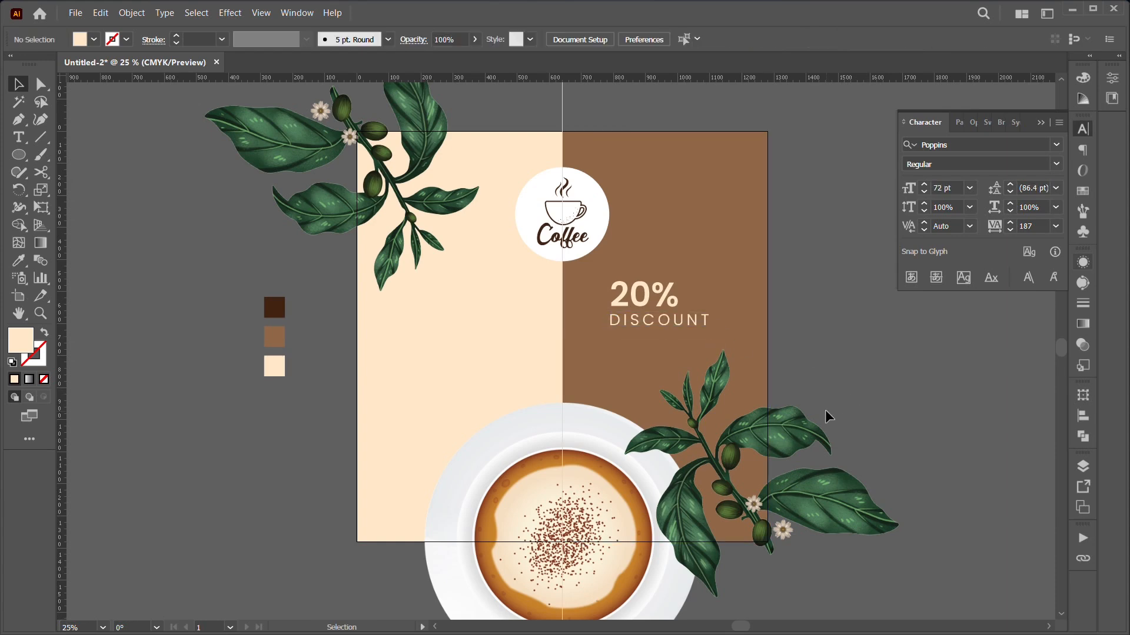
Step: Lock both the brown and the cream background rectangles
{"action": "left_click", "coordinate": [737, 259]}
{"action": "left_click", "coordinate": [444, 304], "text": "shift"}
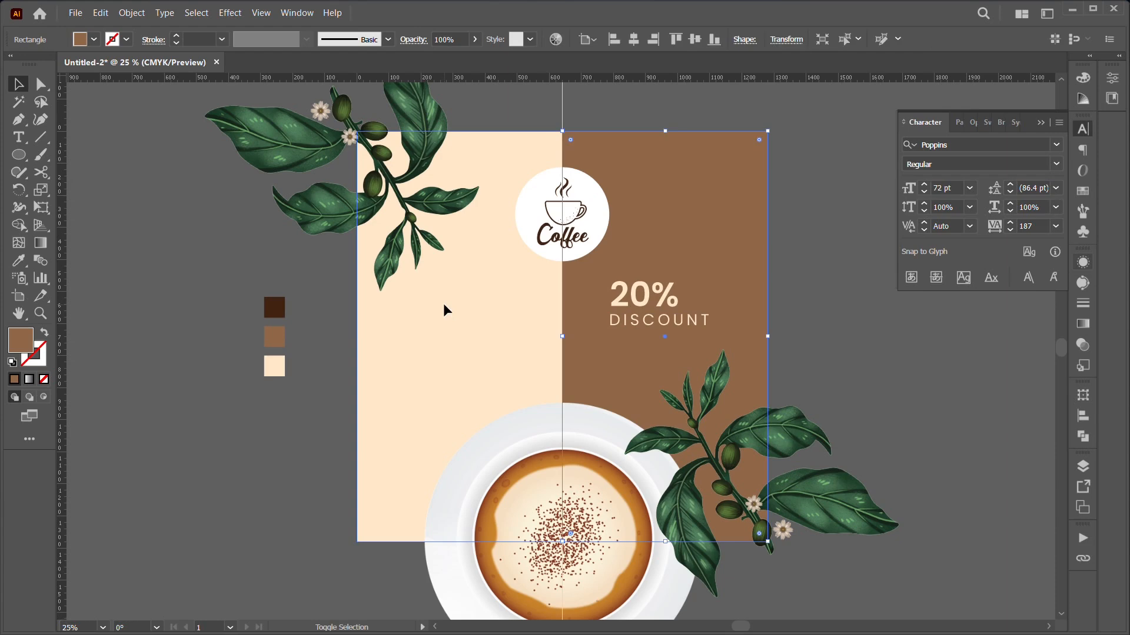
{"action": "left_click", "coordinate": [140, 18]}
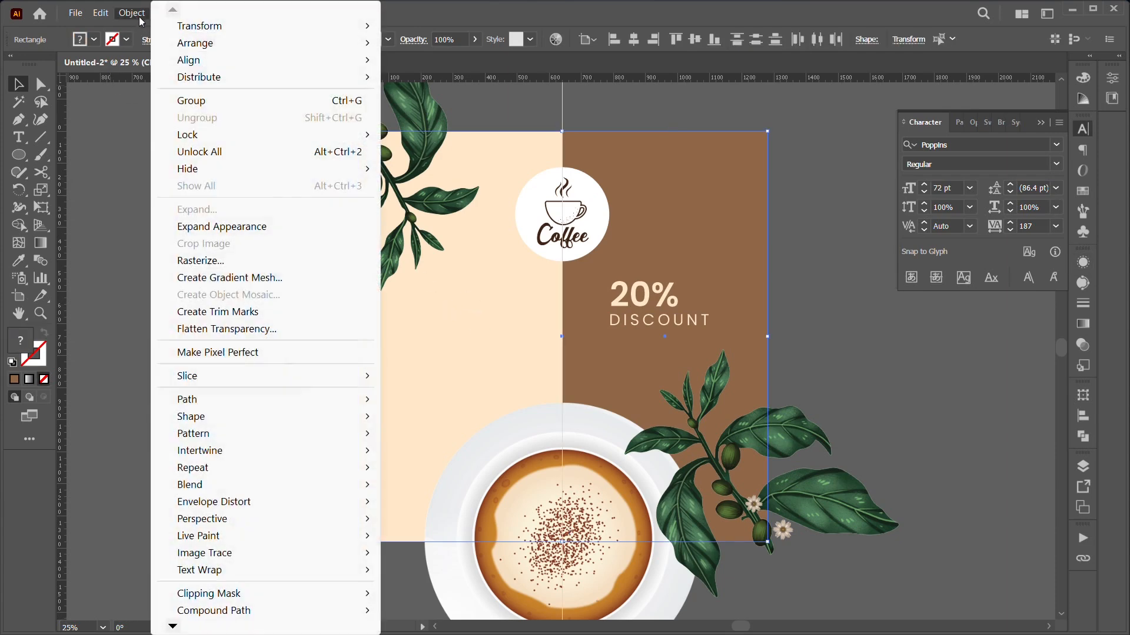
{"action": "mouse_move", "coordinate": [201, 137]}
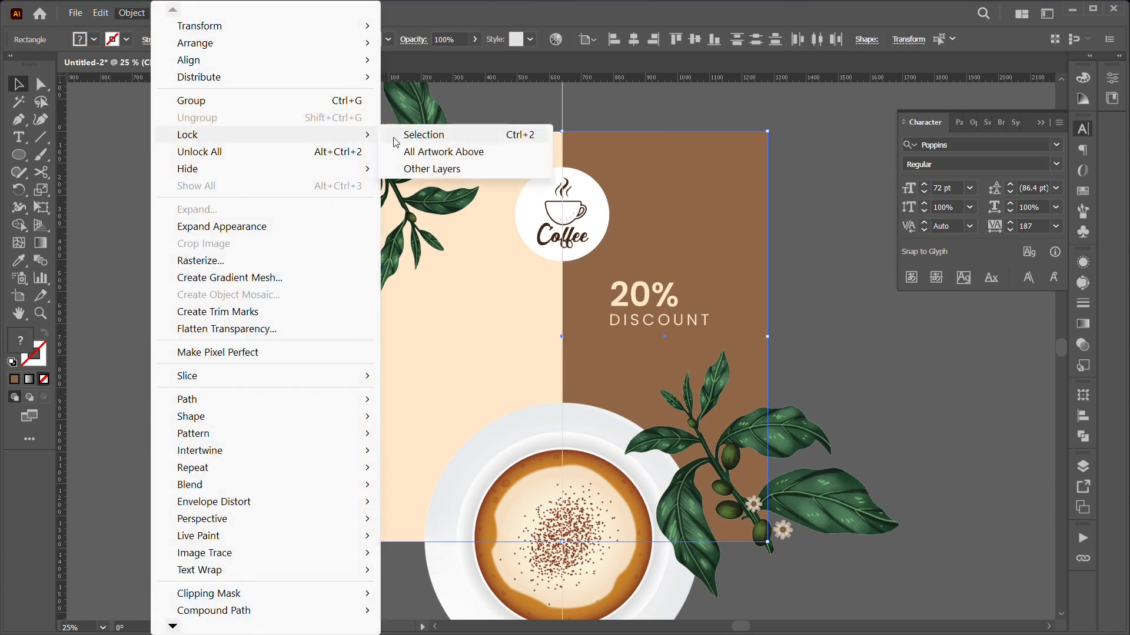
{"action": "left_click", "coordinate": [424, 135]}
Step: Move the 20% and DISCOUNT texts together slightly up and closer to the poster's center line
{"action": "left_click", "coordinate": [623, 294]}
{"action": "left_click_drag", "start_coordinate": [643, 306], "coordinate": [625, 299]}
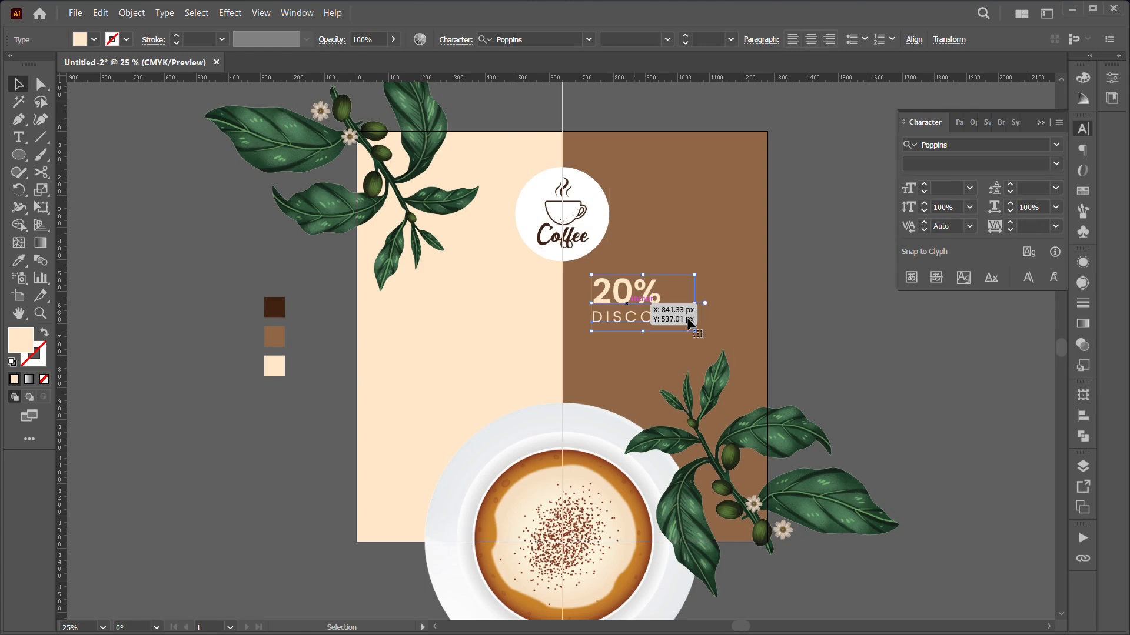
Step: Place the social-media-icon image as a linked file on the empty canvas beside the brown half of the poster
{"action": "left_click", "coordinate": [817, 340]}
{"action": "left_click", "coordinate": [82, 12]}
{"action": "left_click", "coordinate": [178, 295]}
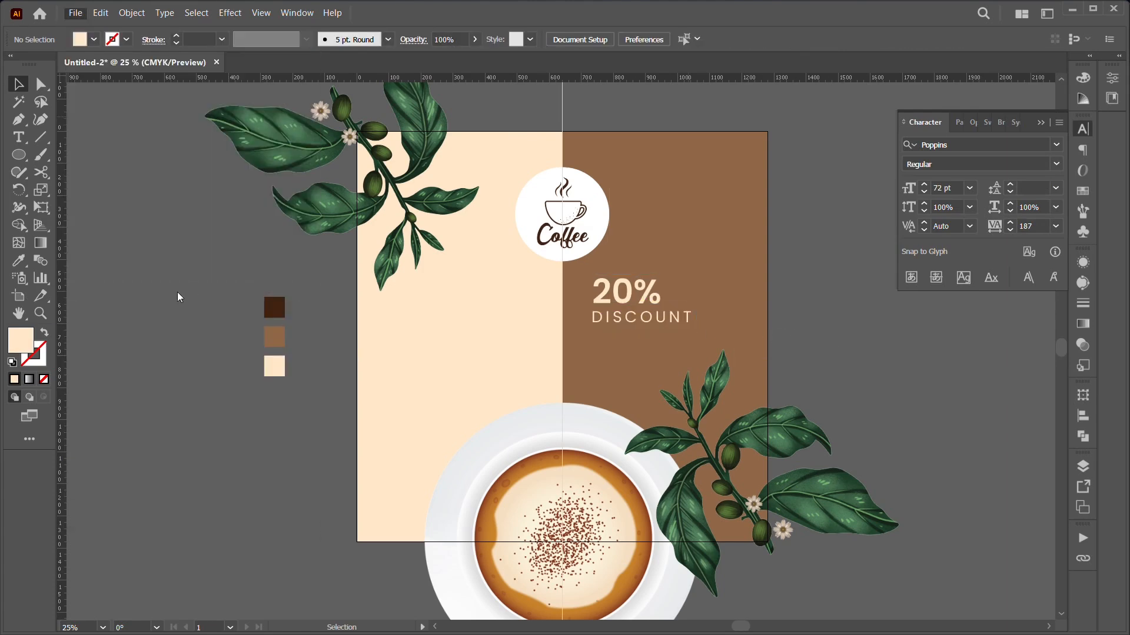
{"action": "left_click", "coordinate": [507, 134]}
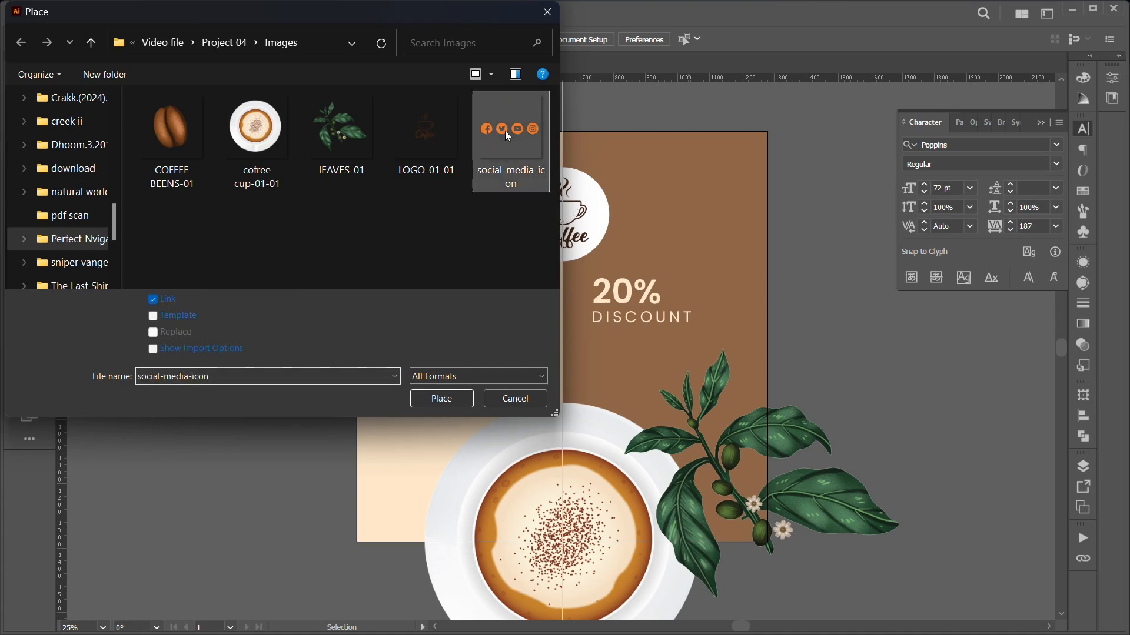
{"action": "left_click", "coordinate": [442, 399]}
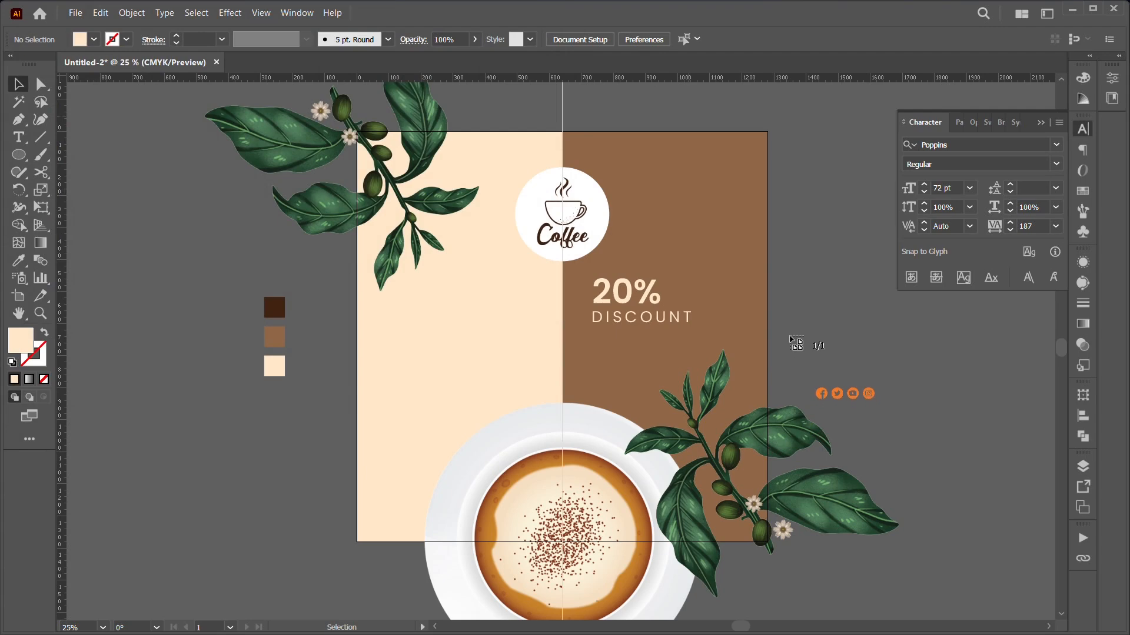
{"action": "left_click_drag", "start_coordinate": [886, 373], "coordinate": [1000, 436]}
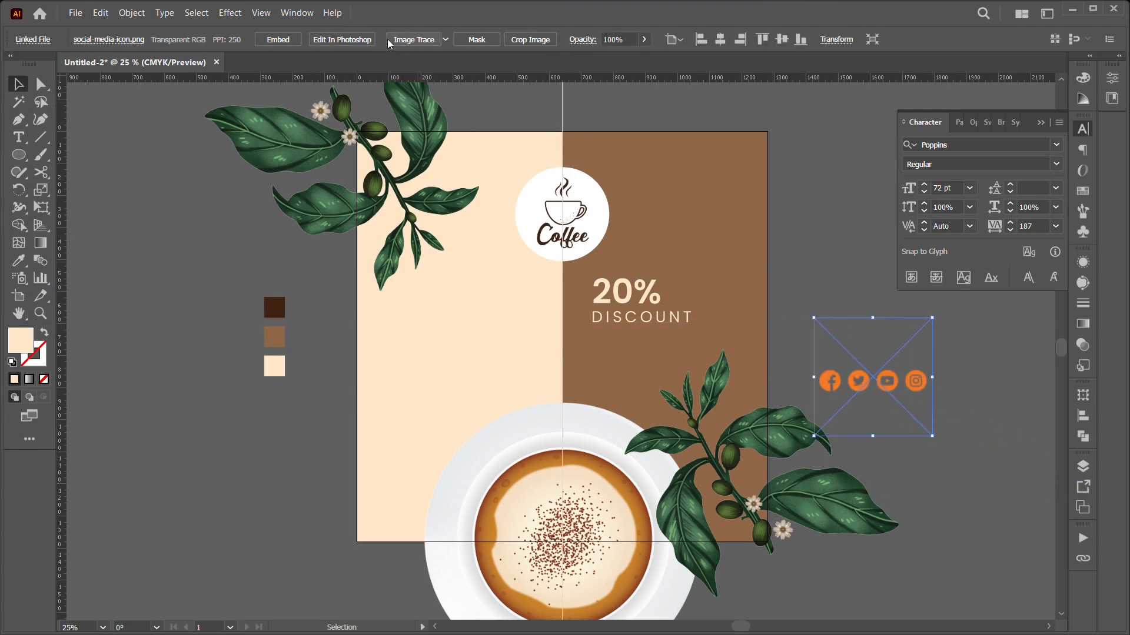
Step: Image-trace the social media icons, expand the tracing into vector paths and ungroup them
{"action": "left_click", "coordinate": [396, 40]}
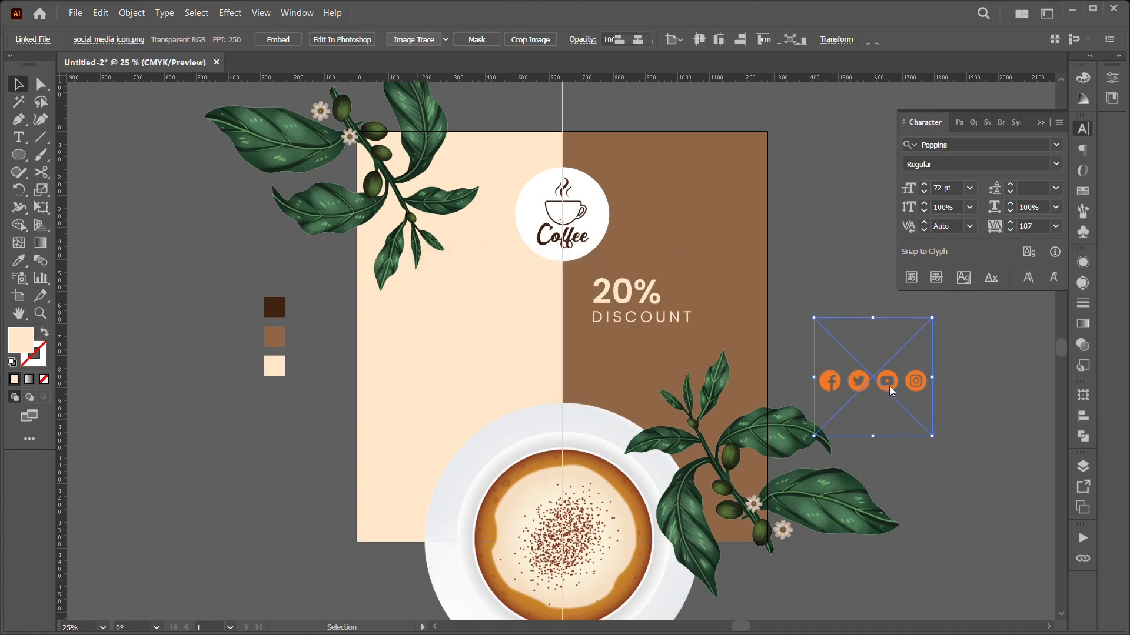
{"action": "left_click", "coordinate": [375, 40]}
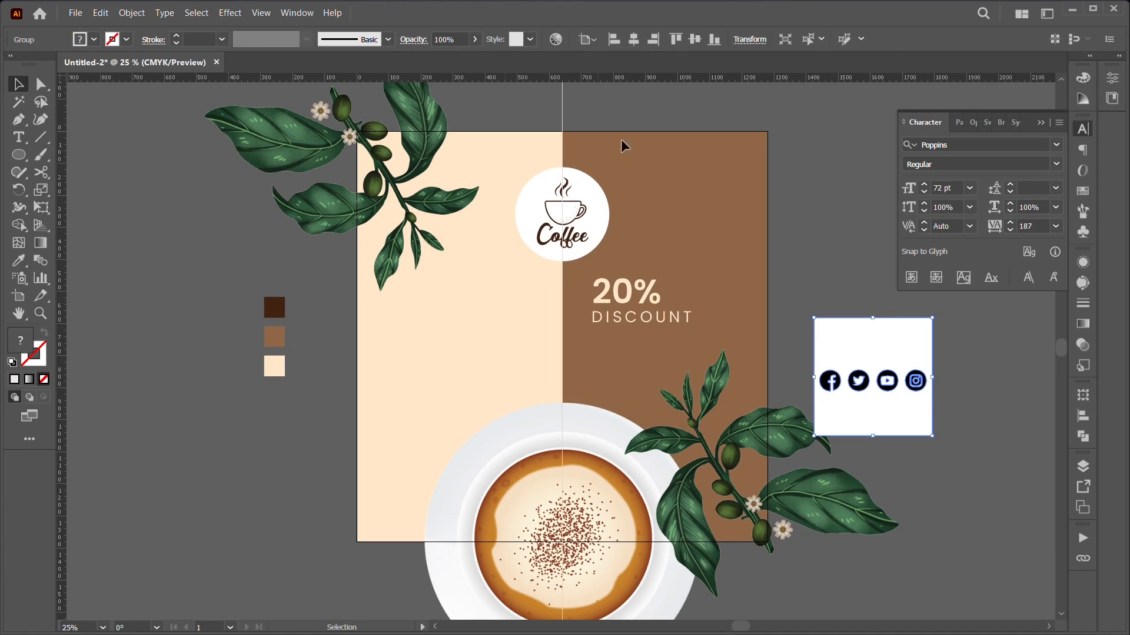
{"action": "left_click_drag", "start_coordinate": [897, 351], "coordinate": [915, 348]}
{"action": "right_click", "coordinate": [915, 348]}
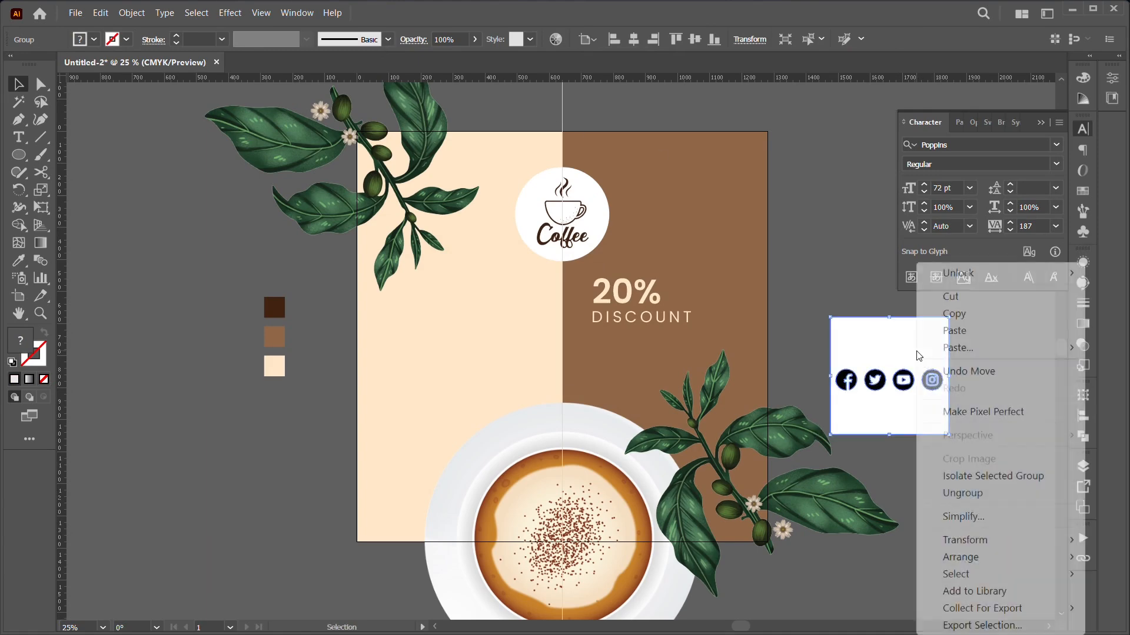
{"action": "left_click", "coordinate": [963, 493]}
{"action": "left_click", "coordinate": [953, 497]}
Step: Select all white shapes of the traced icons by matching fill color and delete them
{"action": "left_click", "coordinate": [887, 347]}
{"action": "left_click", "coordinate": [197, 12]}
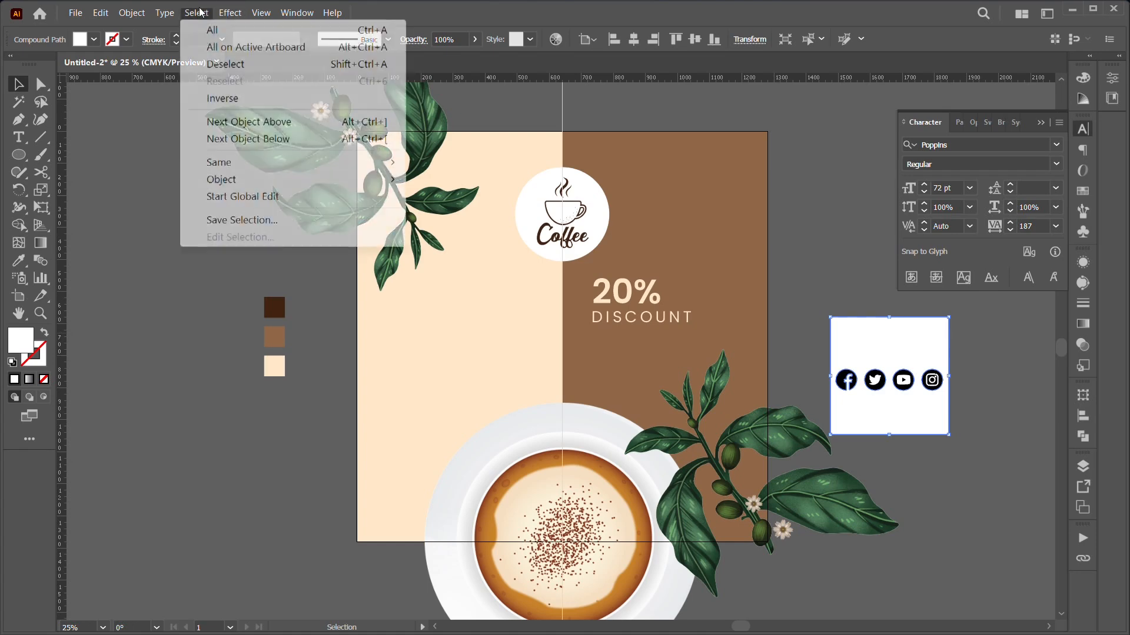
{"action": "mouse_move", "coordinate": [238, 163]}
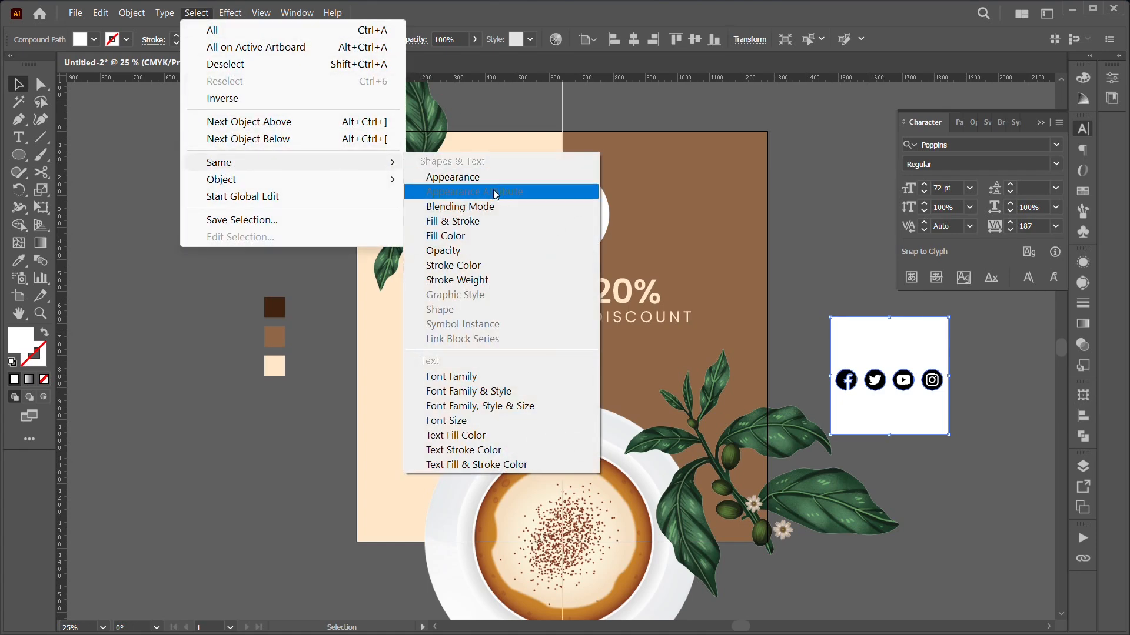
{"action": "left_click", "coordinate": [495, 234]}
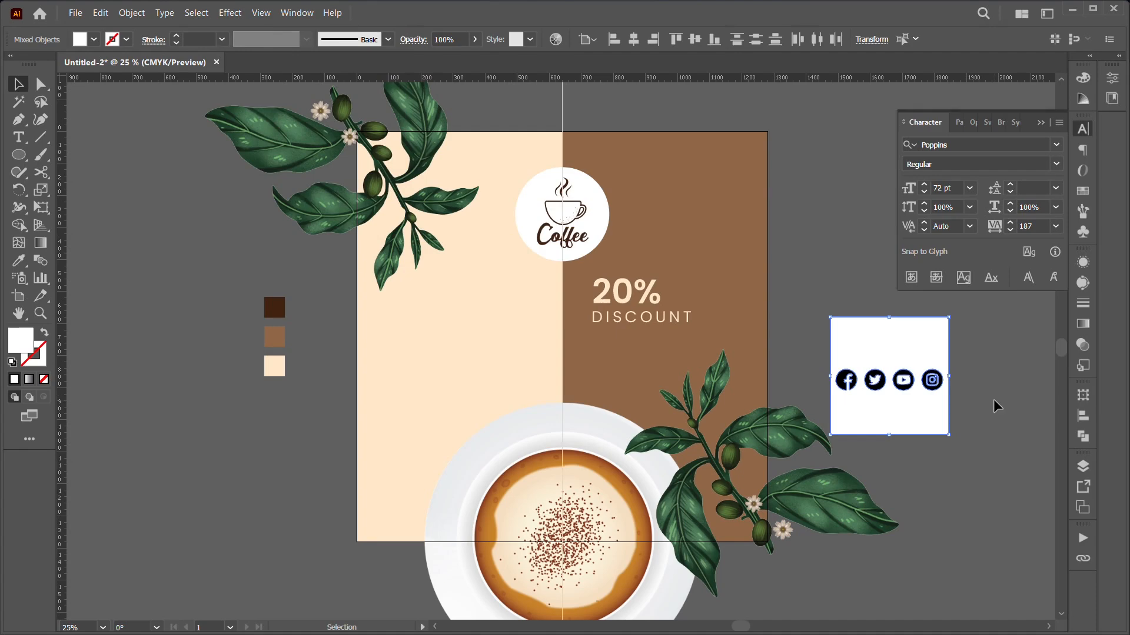
{"action": "key", "text": "Delete"}
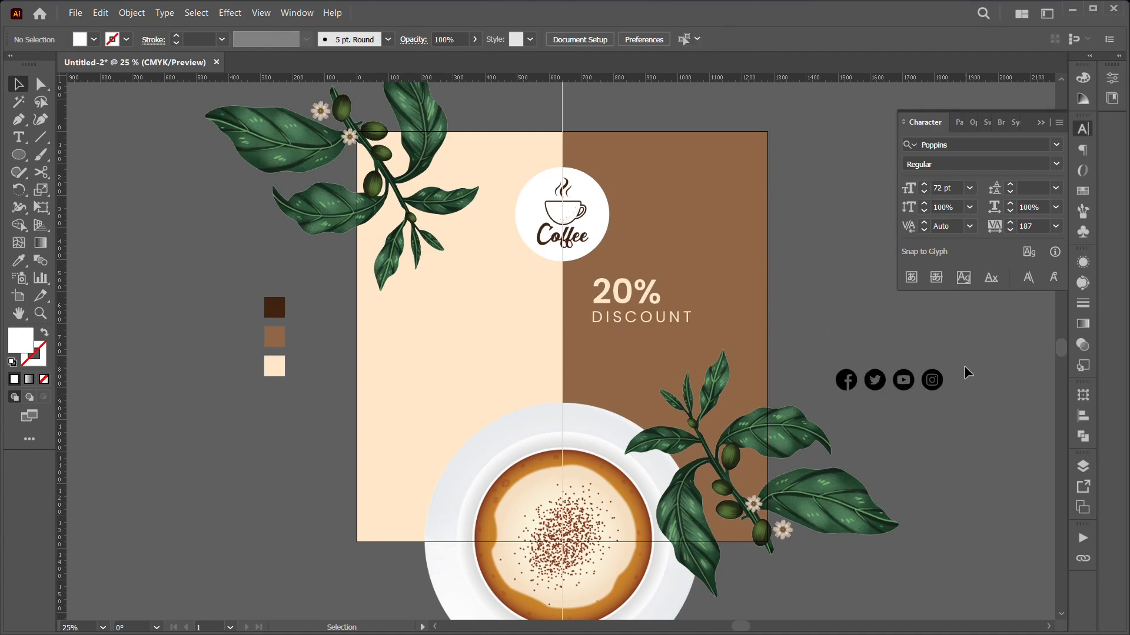
Step: Recolor the four black social media icons with the cream swatch using the Eyedropper
{"action": "left_click", "coordinate": [818, 390]}
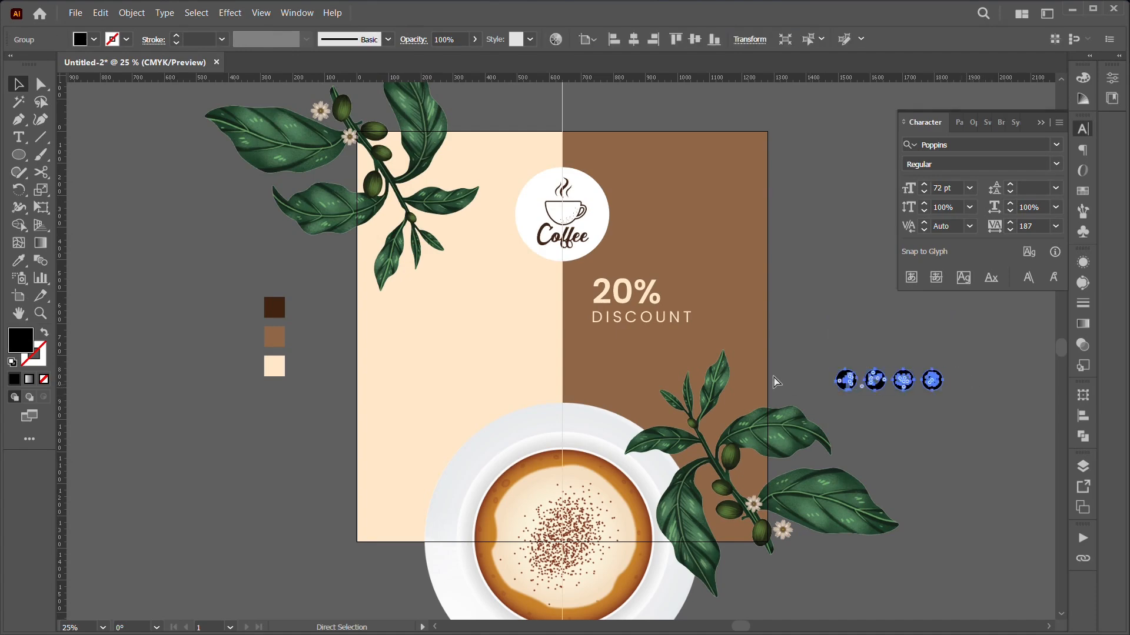
{"action": "left_click", "coordinate": [18, 260]}
{"action": "left_click", "coordinate": [274, 366]}
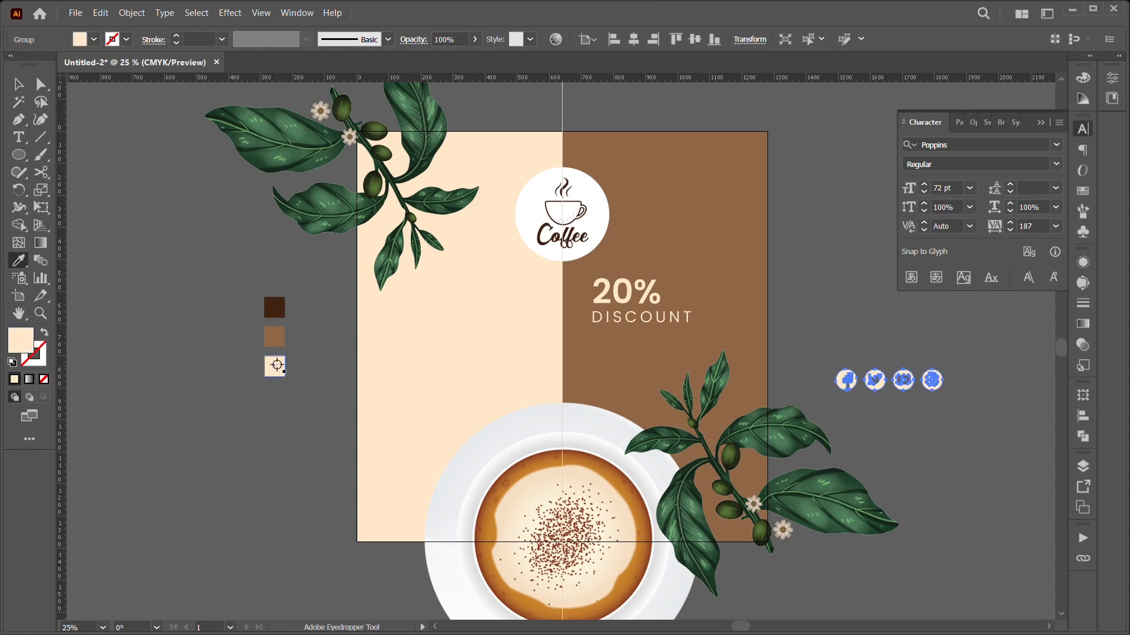
{"action": "left_click", "coordinate": [18, 84]}
{"action": "left_click", "coordinate": [86, 146]}
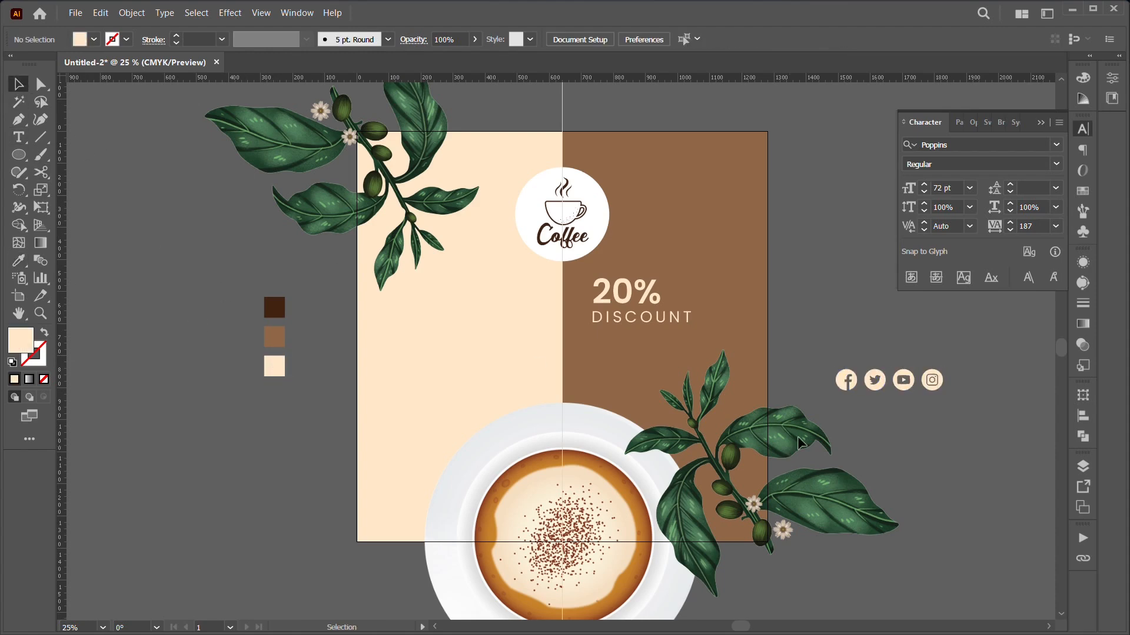
Step: Move the social media icons directly under DISCOUNT and scale the row down to match the word's width
{"action": "left_click_drag", "start_coordinate": [874, 390], "coordinate": [684, 369]}
{"action": "left_click_drag", "start_coordinate": [604, 353], "coordinate": [629, 347]}
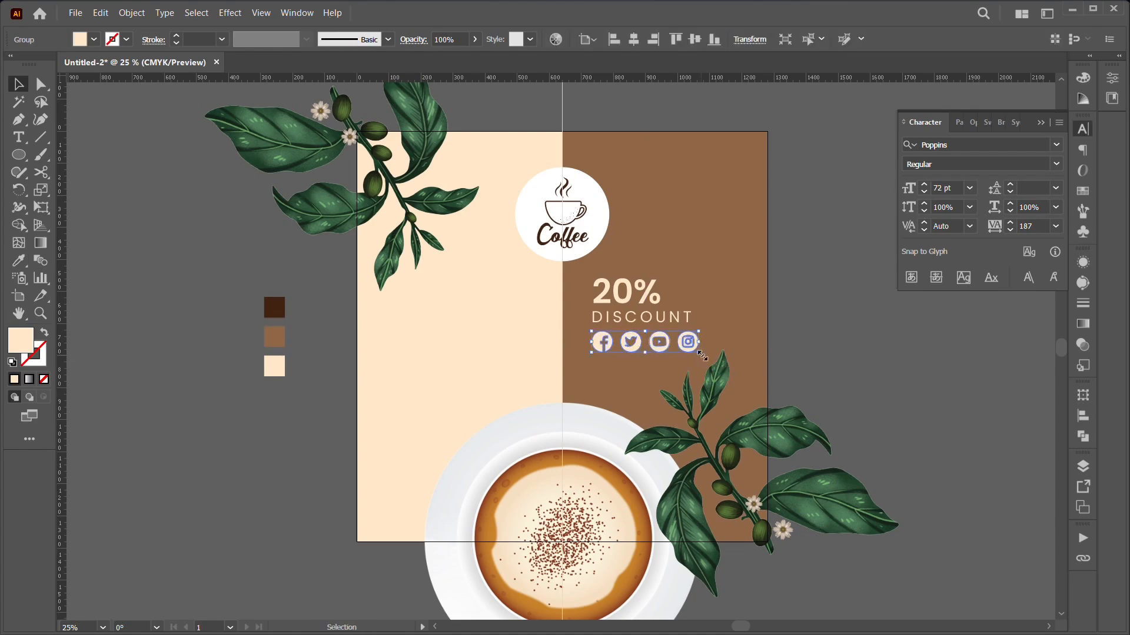
{"action": "scroll", "coordinate": [701, 355], "scroll_direction": "up", "scroll_amount": 4}
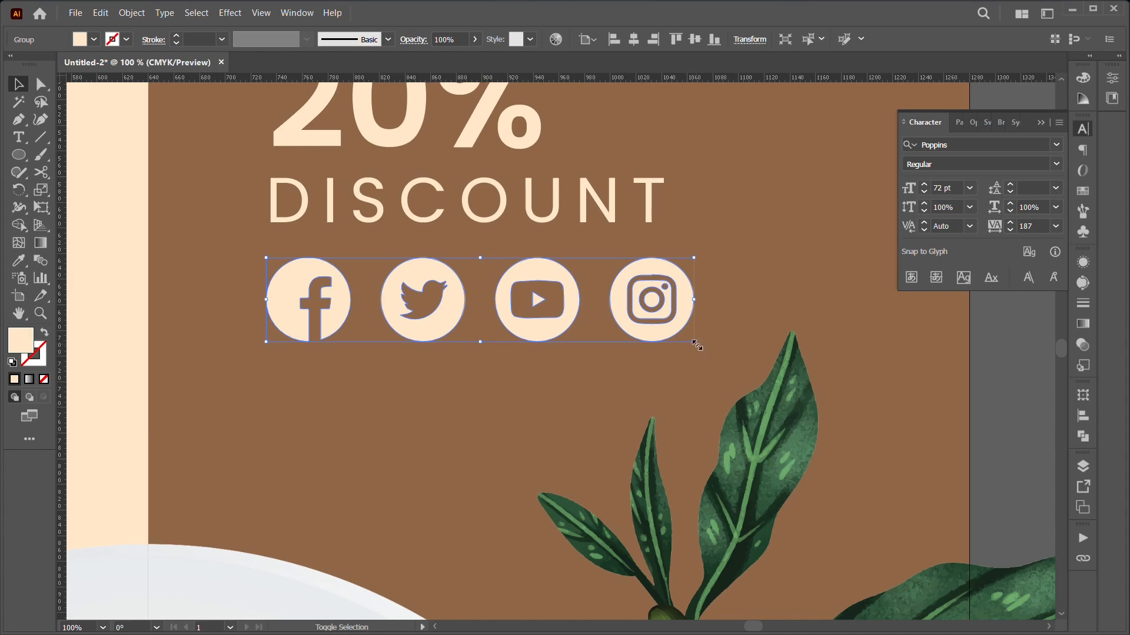
{"action": "left_click_drag", "start_coordinate": [696, 345], "coordinate": [668, 341]}
Step: Left-align DISCOUNT and the social media icons to the 20% text as the key object
{"action": "left_click", "coordinate": [417, 135]}
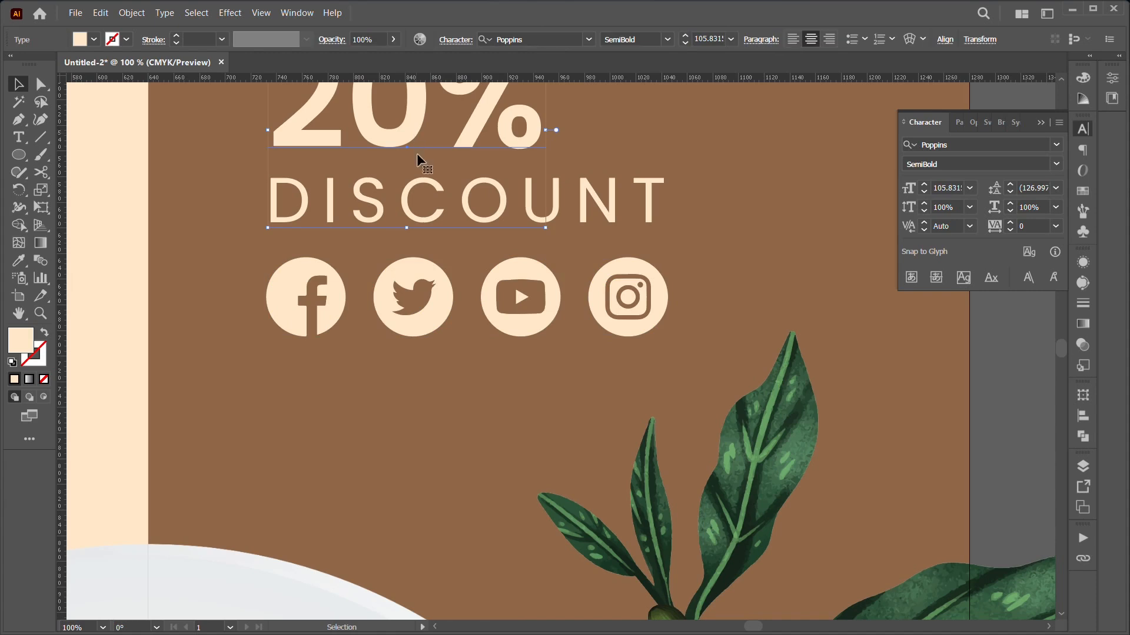
{"action": "left_click", "coordinate": [404, 200], "text": "shift"}
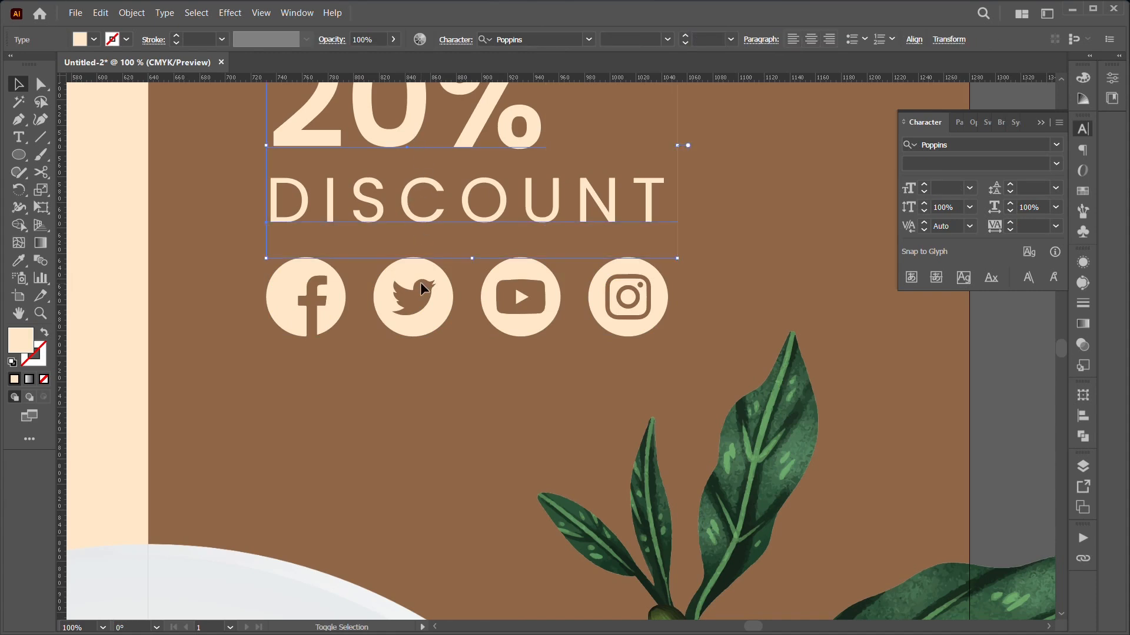
{"action": "left_click", "coordinate": [422, 320], "text": "shift"}
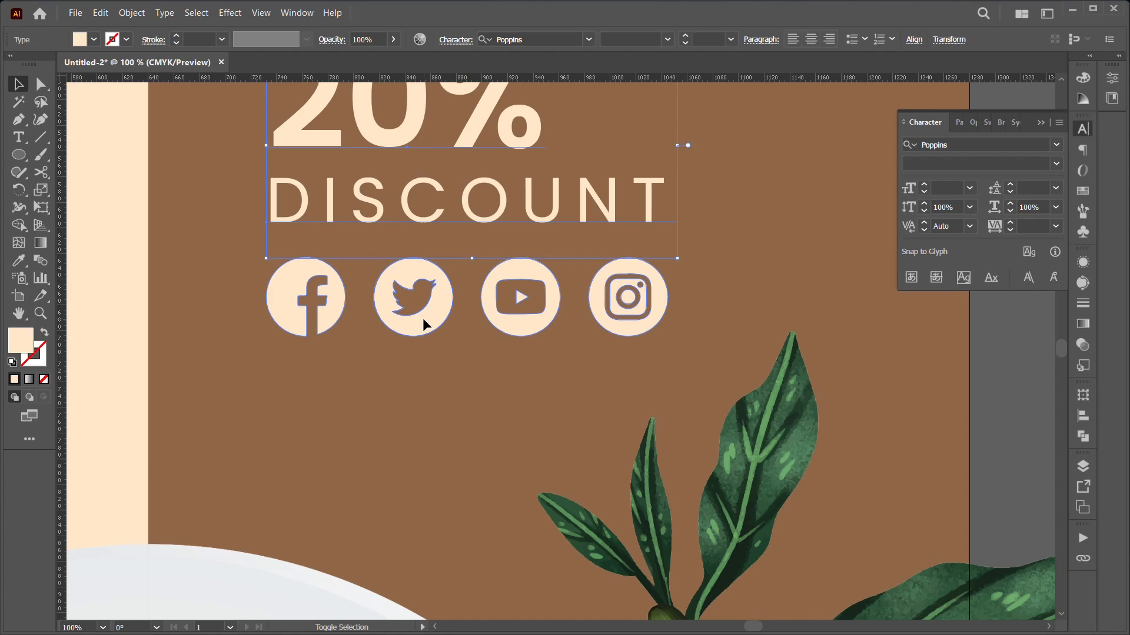
{"action": "left_click", "coordinate": [412, 131]}
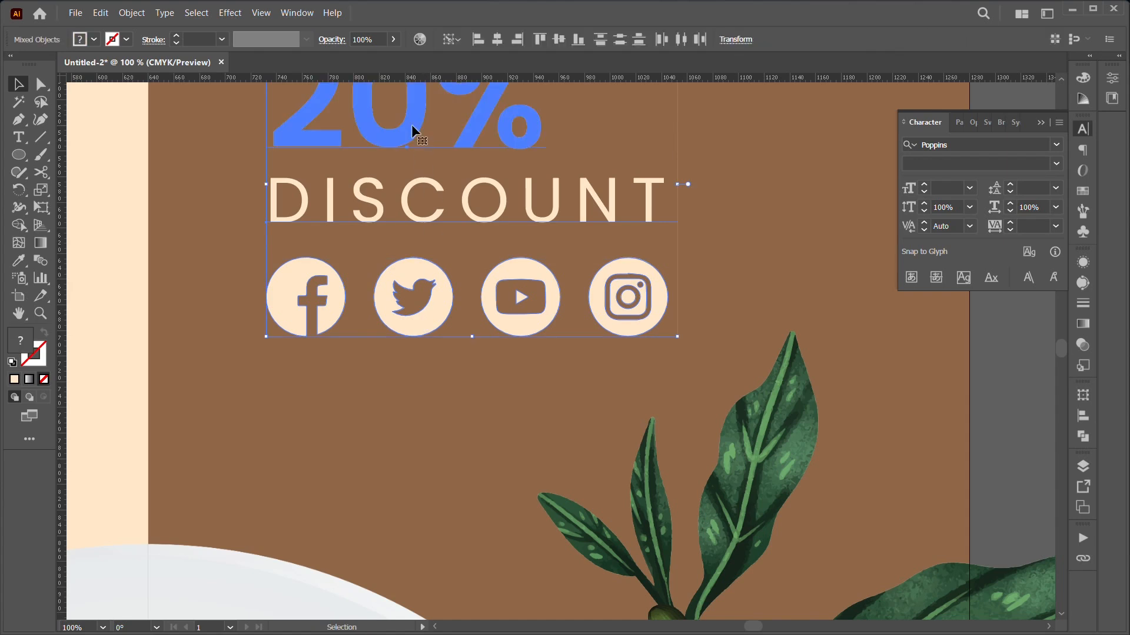
{"action": "left_click", "coordinate": [1081, 420]}
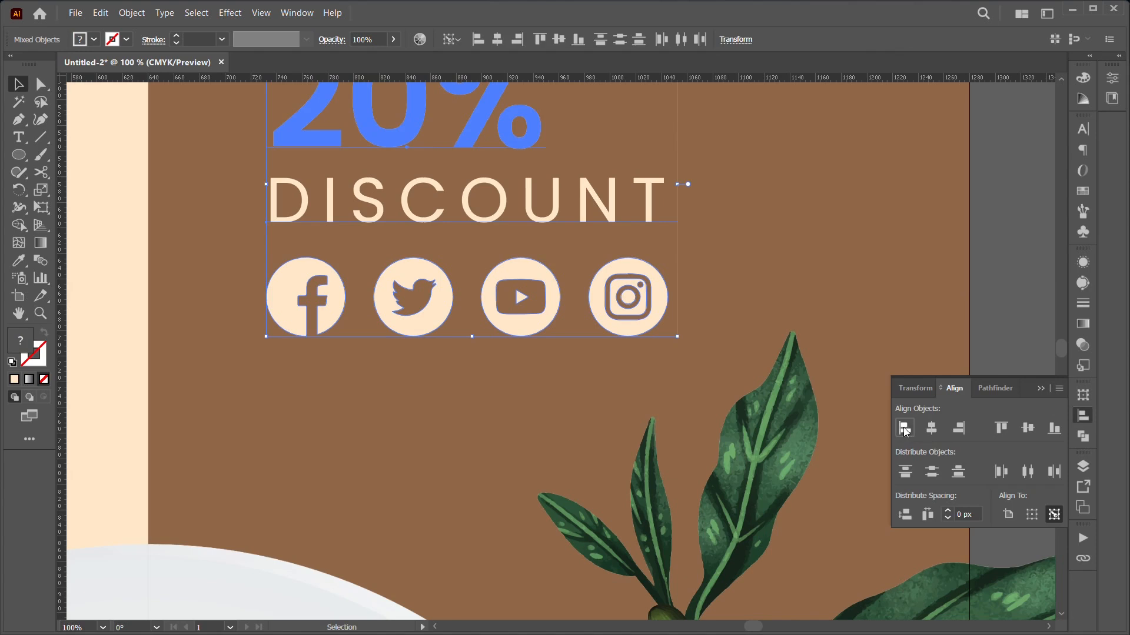
{"action": "left_click", "coordinate": [904, 429]}
{"action": "scroll", "coordinate": [691, 344], "scroll_direction": "down", "scroll_amount": 1}
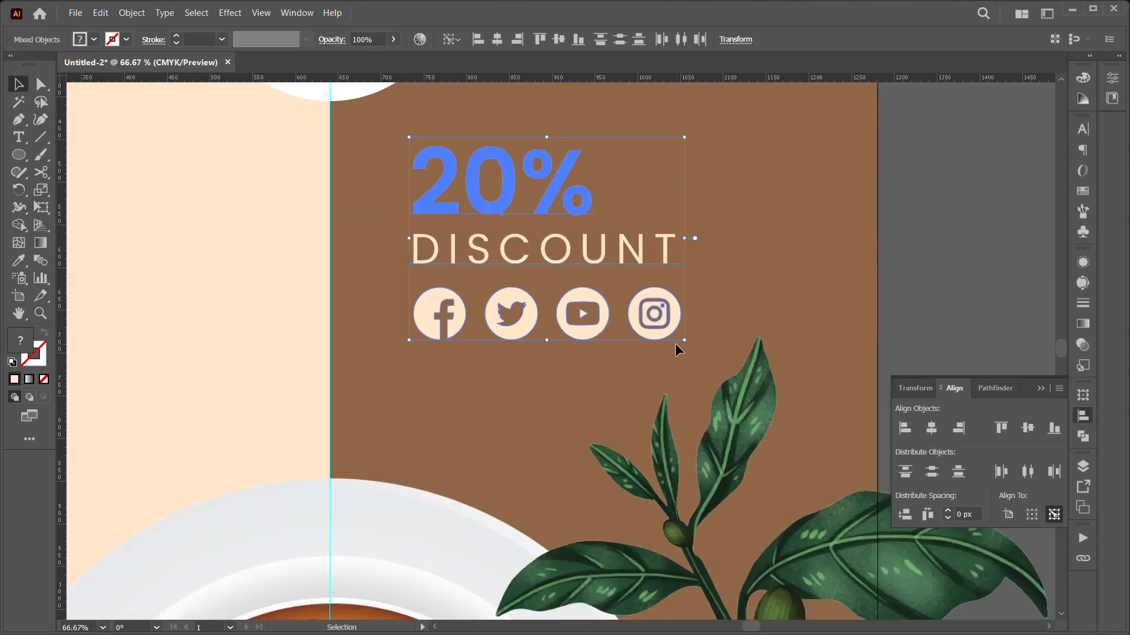
{"action": "scroll", "coordinate": [673, 346], "scroll_direction": "down", "scroll_amount": 1}
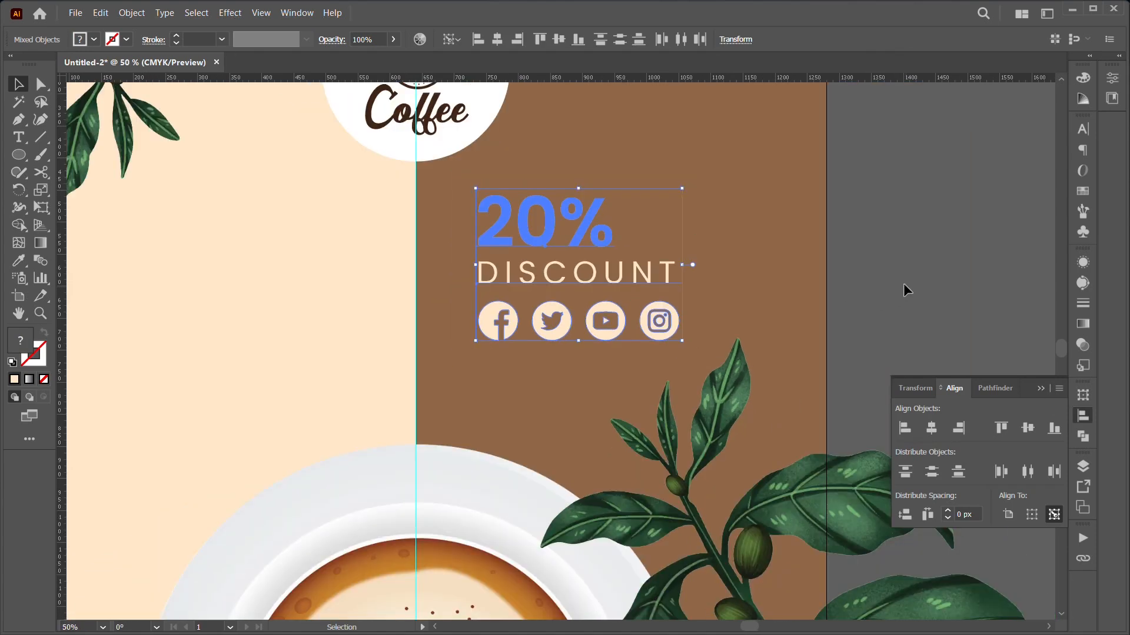
Step: Scale the icon row down slightly so it ends flush with the last letter of DISCOUNT
{"action": "left_click", "coordinate": [672, 326]}
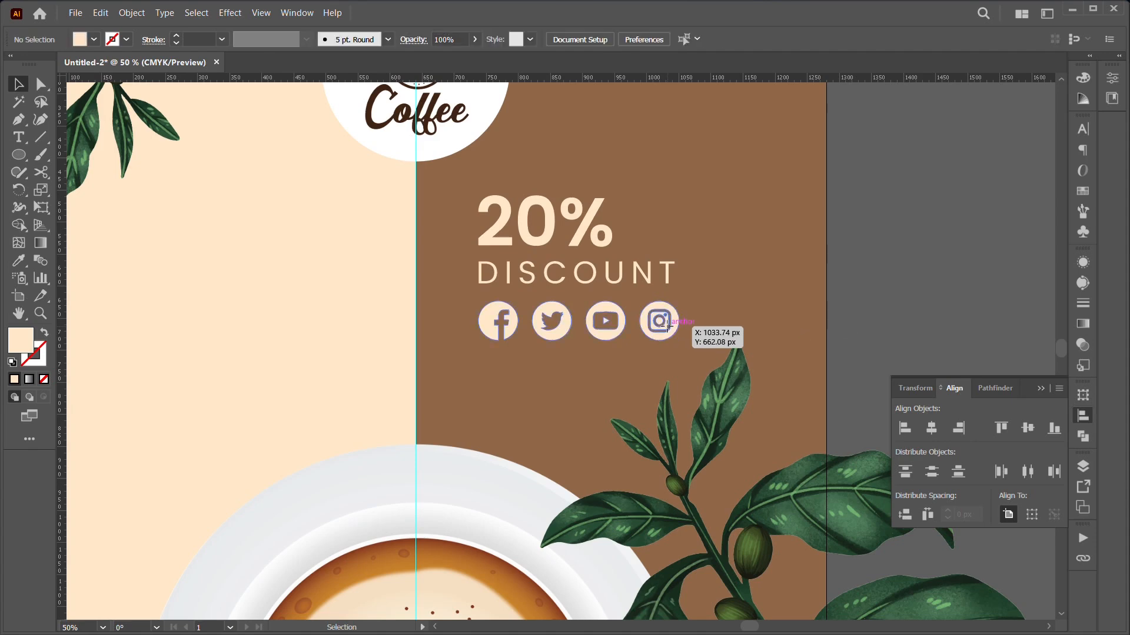
{"action": "left_click_drag", "start_coordinate": [681, 343], "coordinate": [675, 344]}
{"action": "left_click", "coordinate": [877, 279]}
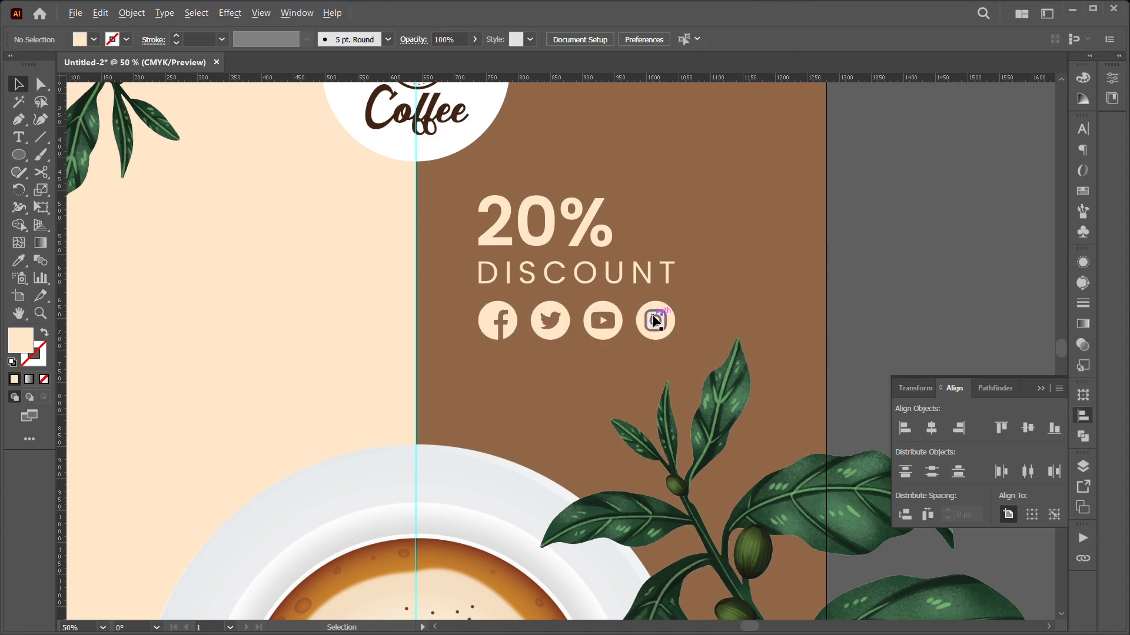
Step: Duplicate the DISCOUNT text onto the cream half of the poster and color the copy with the dark brown swatch
{"action": "scroll", "coordinate": [655, 320], "scroll_direction": "down", "scroll_amount": 3}
{"action": "scroll", "coordinate": [716, 319], "scroll_direction": "down", "scroll_amount": 2}
{"action": "scroll", "coordinate": [648, 339], "scroll_direction": "up", "scroll_amount": 2}
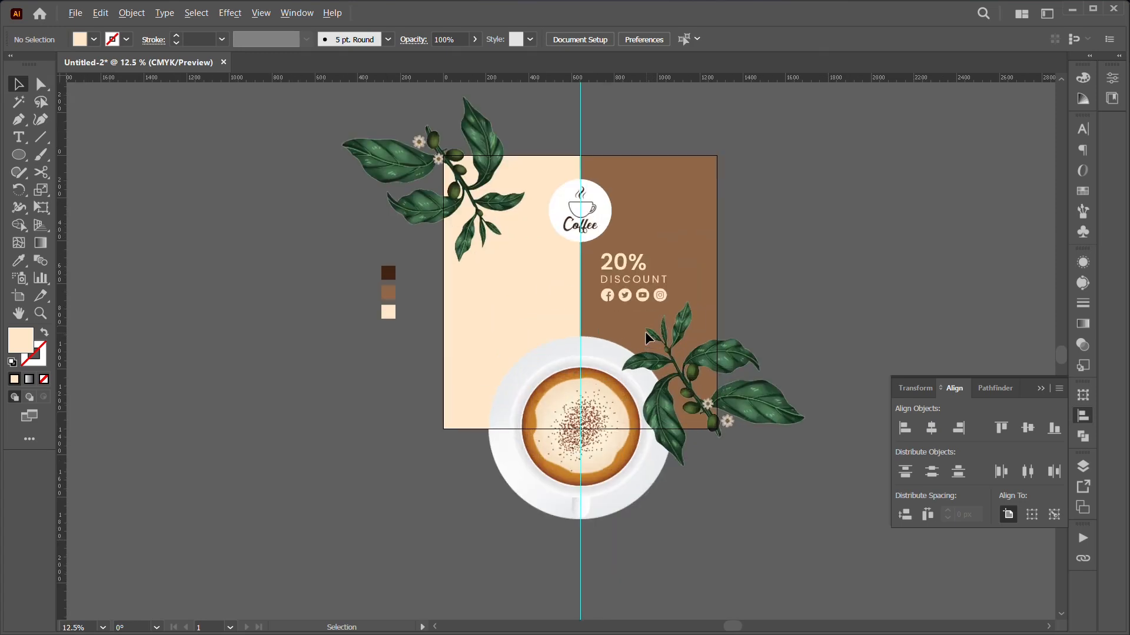
{"action": "left_click_drag", "start_coordinate": [647, 283], "coordinate": [522, 291]}
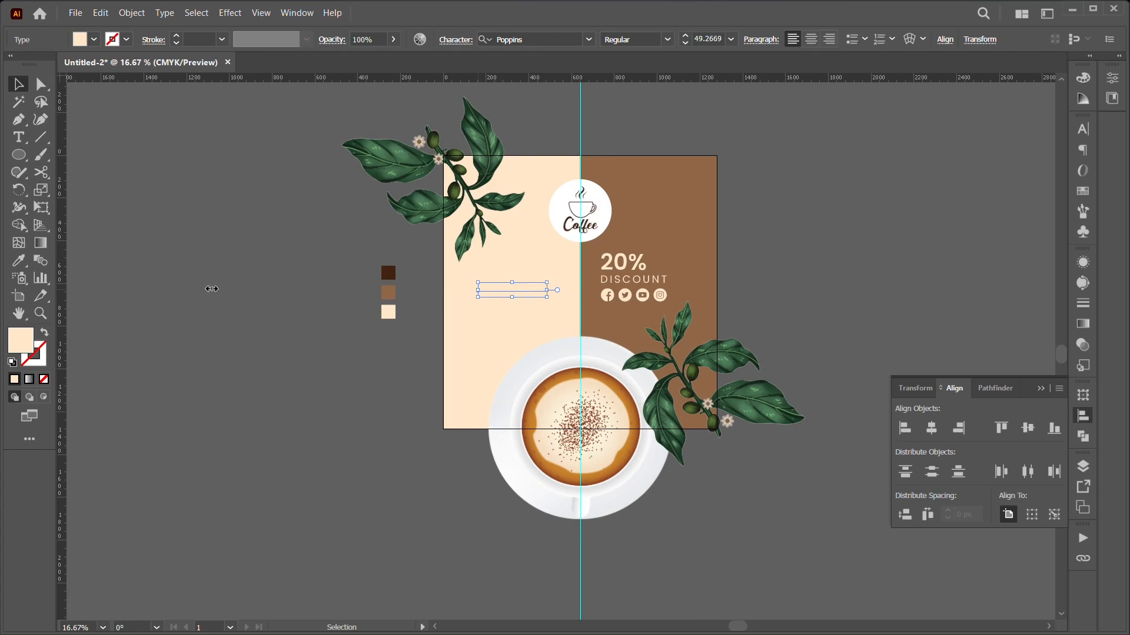
{"action": "left_click", "coordinate": [20, 261]}
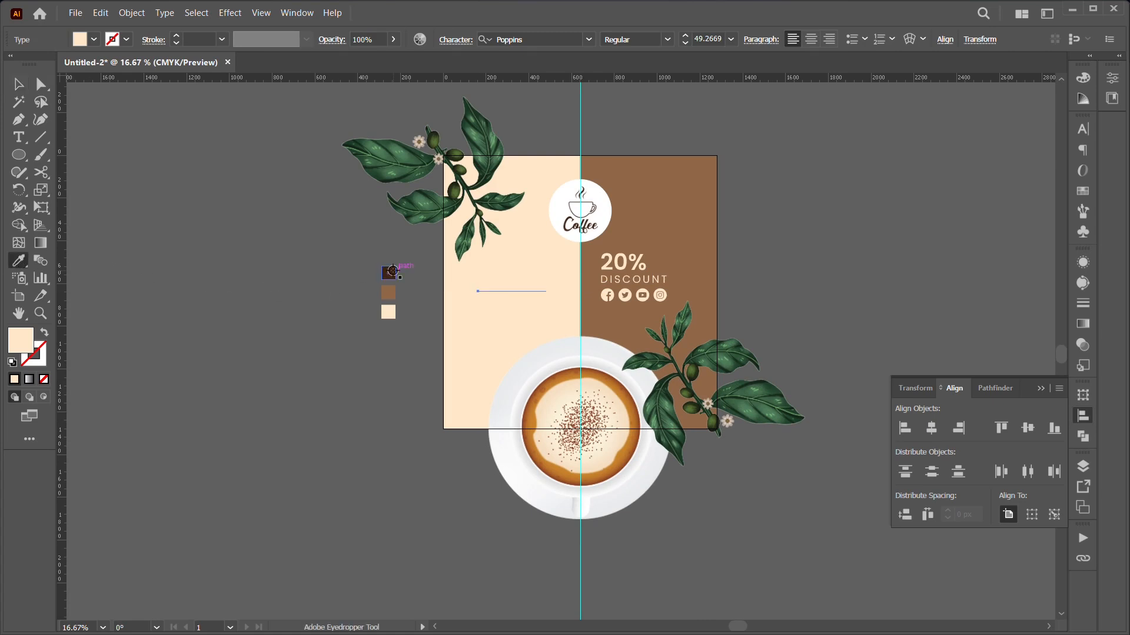
{"action": "left_click", "coordinate": [389, 272]}
{"action": "left_click", "coordinate": [18, 84]}
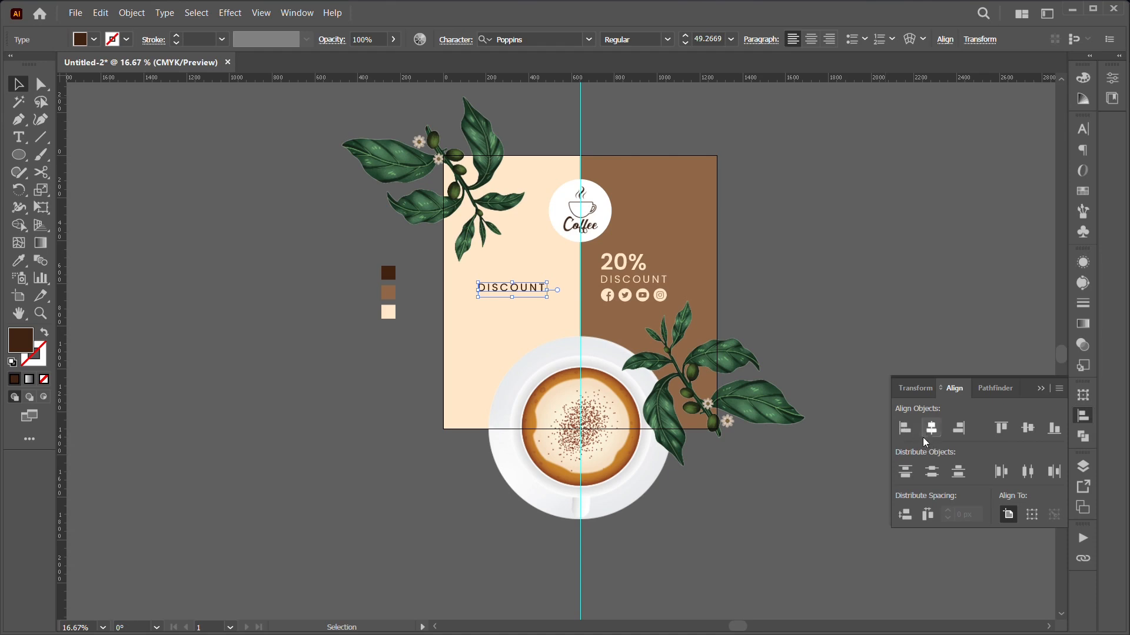
Step: Set the dark brown DISCOUNT copy to Poppins Medium and reduce its letter tracking to 132
{"action": "left_click", "coordinate": [1082, 130]}
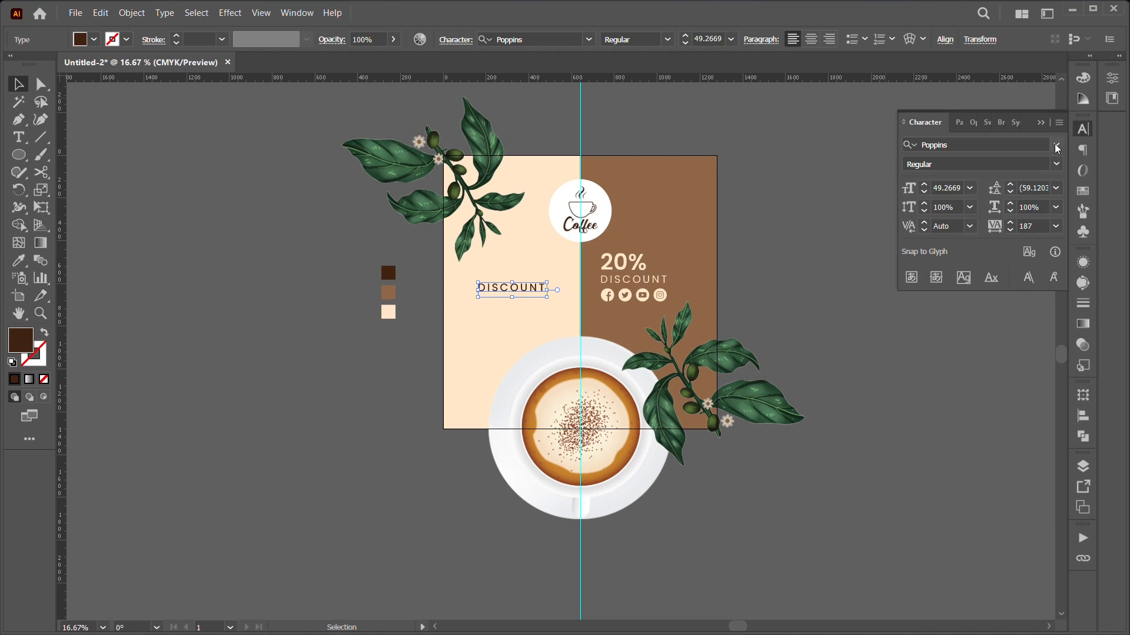
{"action": "left_click", "coordinate": [1057, 165]}
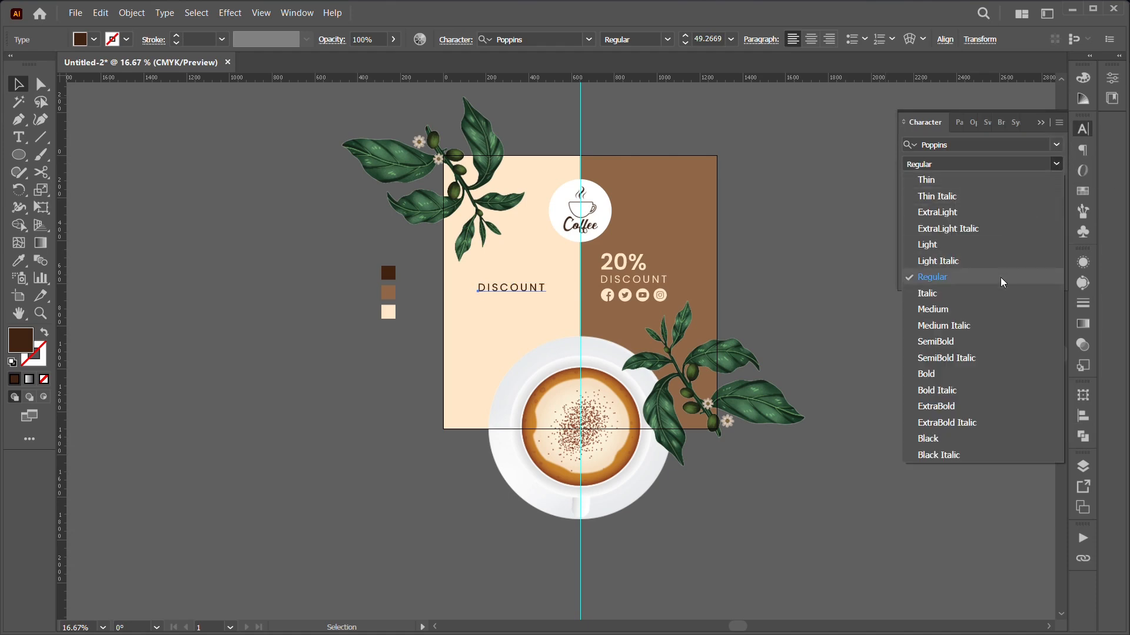
{"action": "left_click", "coordinate": [994, 309]}
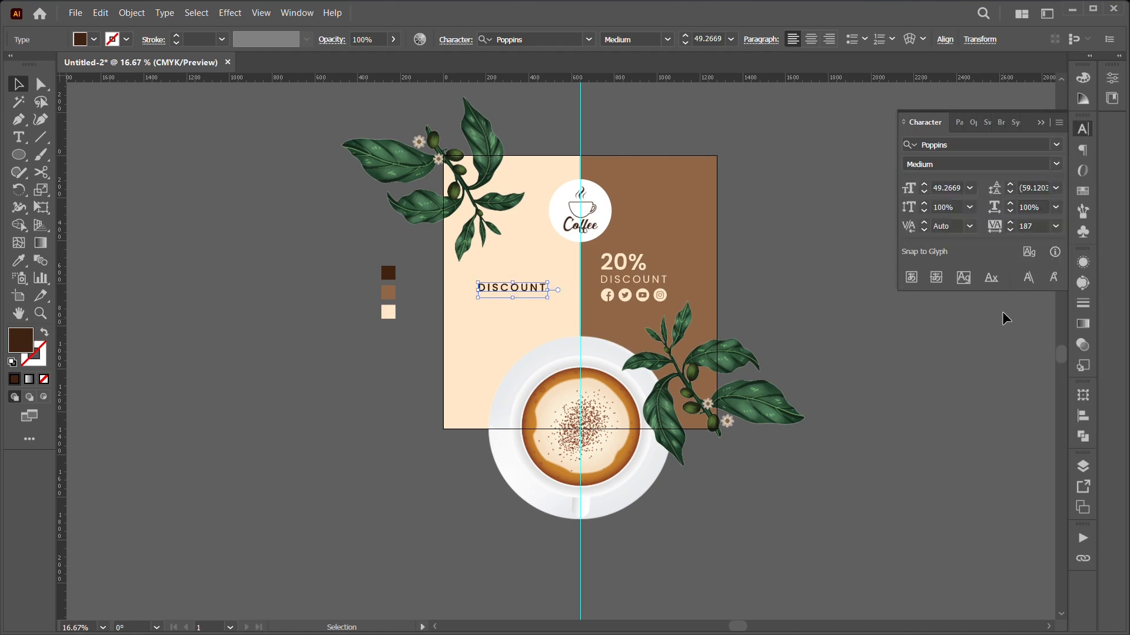
{"action": "left_click", "coordinate": [1011, 230]}
{"action": "left_click", "coordinate": [1011, 230]}
{"action": "left_click", "coordinate": [1010, 230]}
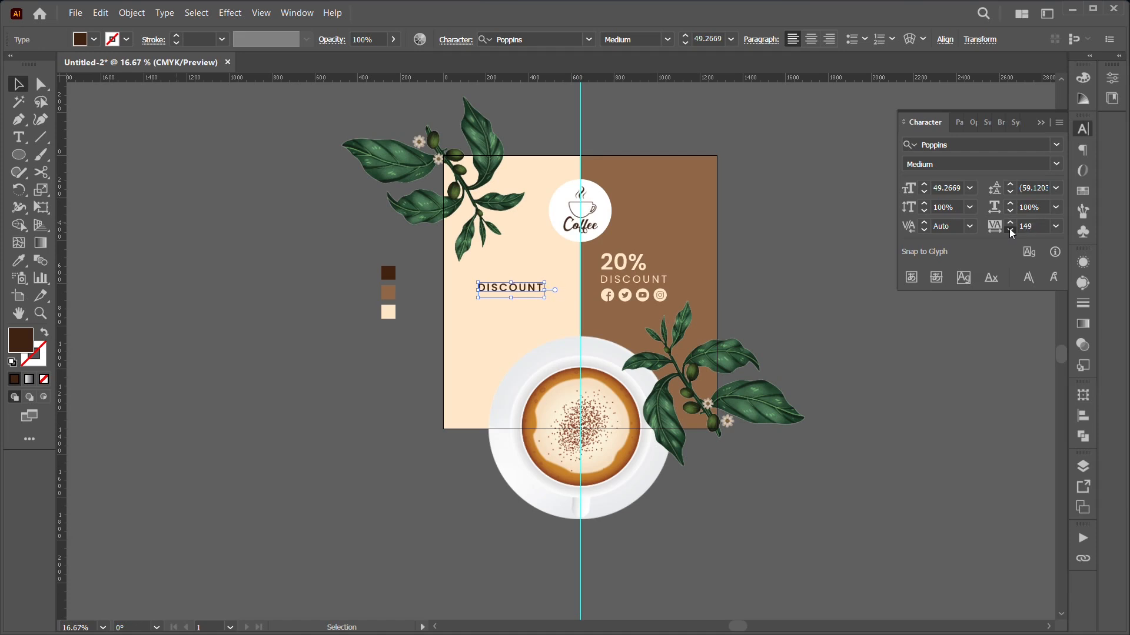
{"action": "left_click", "coordinate": [1011, 230]}
Step: Enlarge the dark brown DISCOUNT copy to about 87 pt and shift it slightly toward the poster's outer edge
{"action": "left_click", "coordinate": [444, 309]}
{"action": "left_click", "coordinate": [497, 294]}
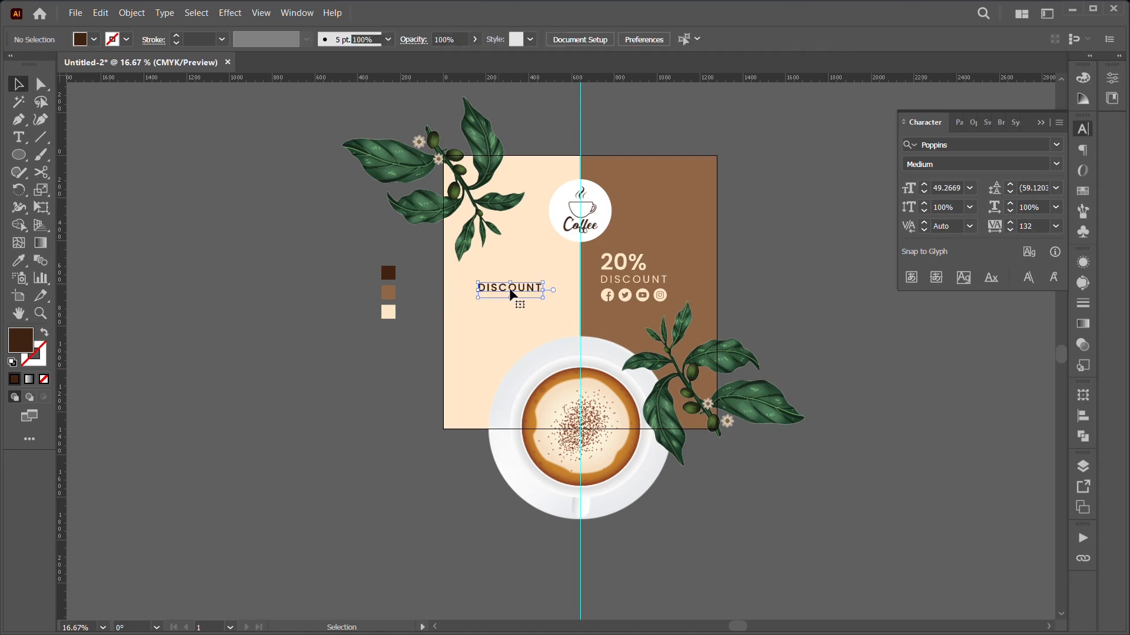
{"action": "left_click_drag", "start_coordinate": [554, 313], "coordinate": [603, 323]}
{"action": "left_click_drag", "start_coordinate": [527, 292], "coordinate": [516, 292]}
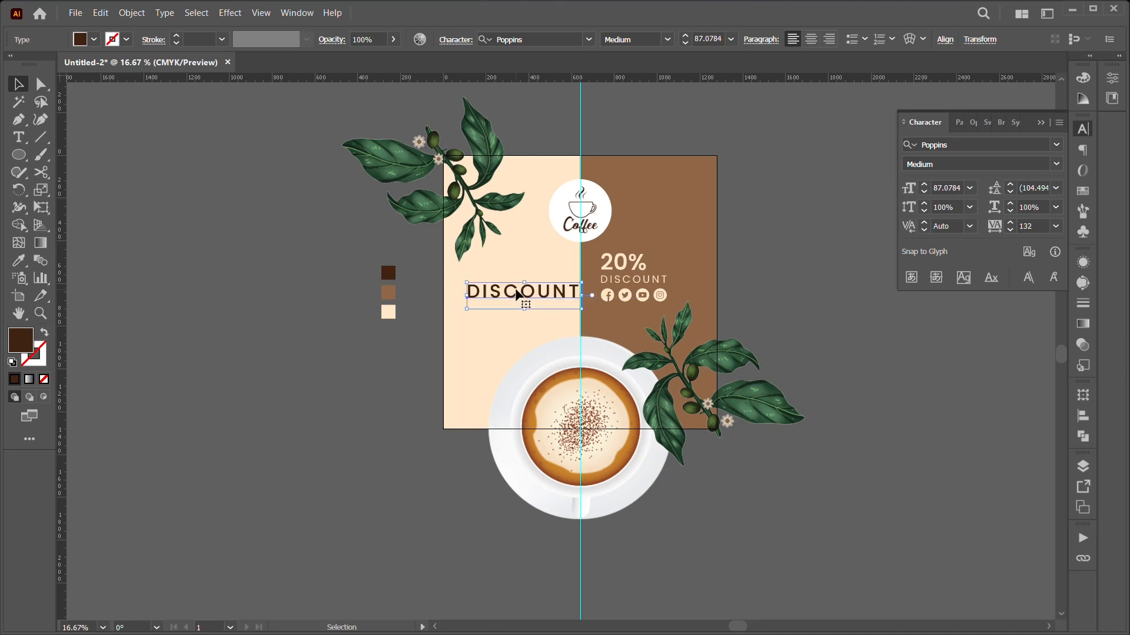
Step: Replace the dark brown DISCOUNT copy's wording with SPECIAL and set its letter tracking to 0
{"action": "double_click", "coordinate": [516, 293]}
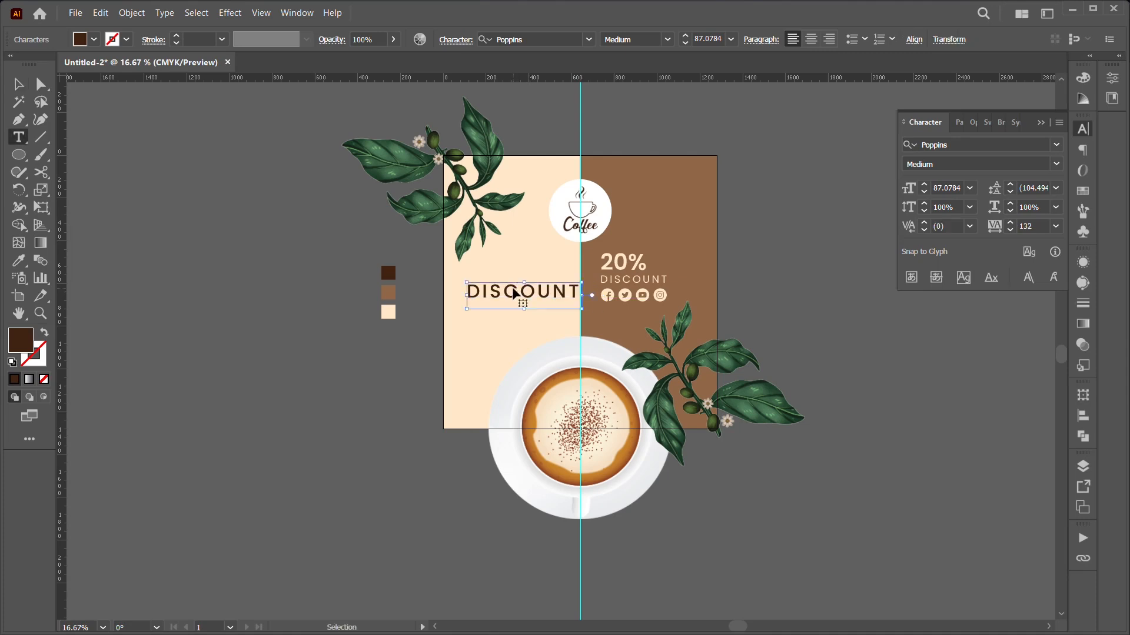
{"action": "double_click", "coordinate": [514, 289]}
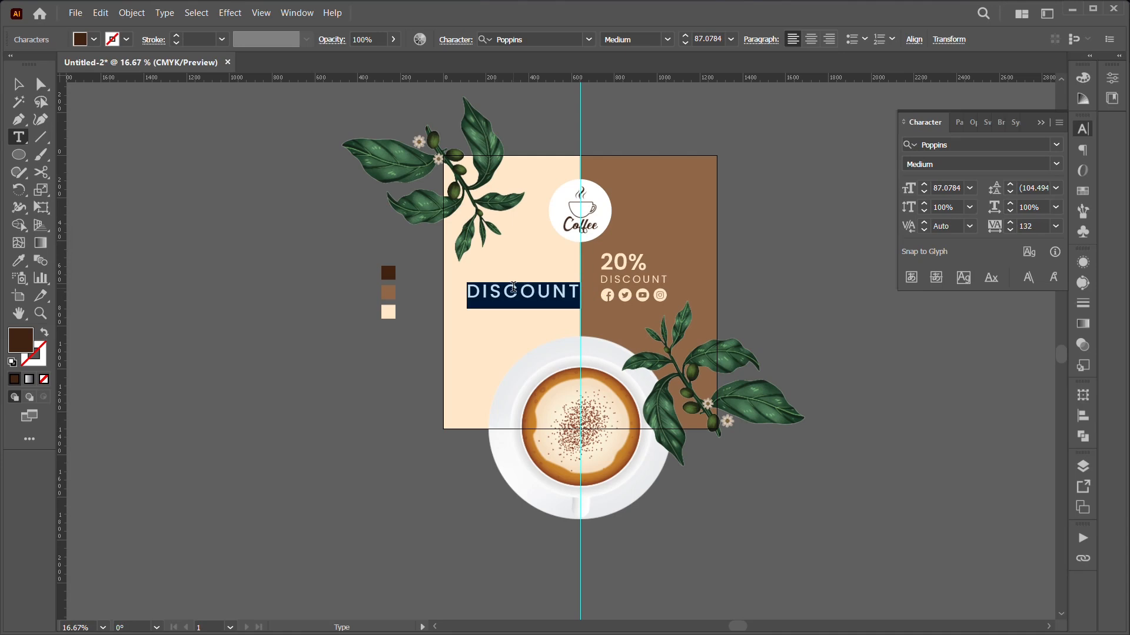
{"action": "type", "text": "S"}
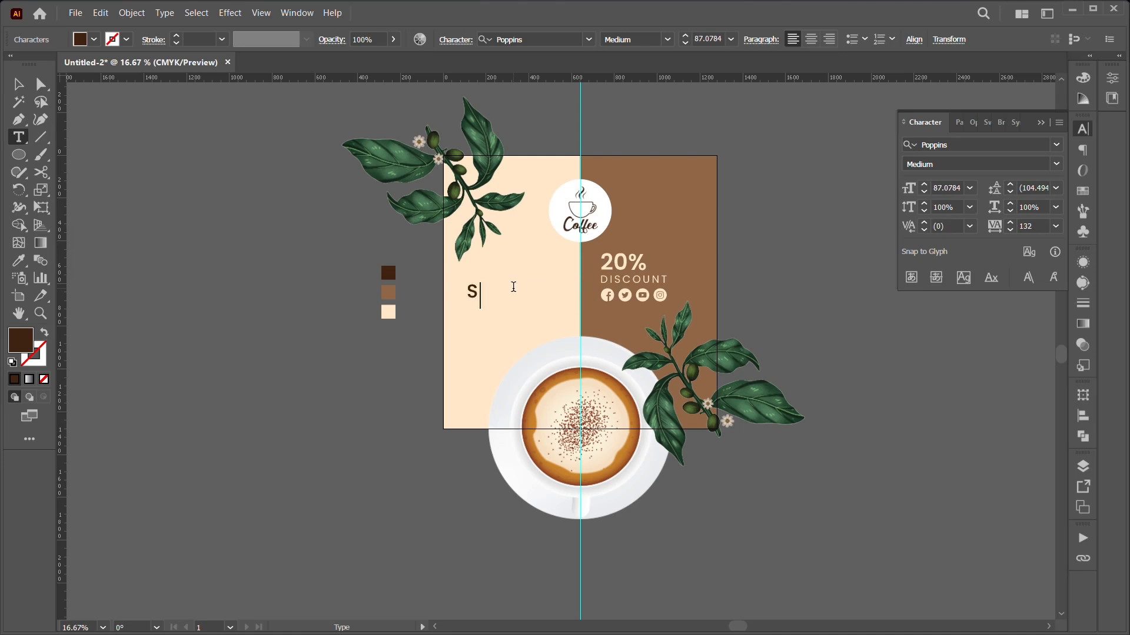
{"action": "type", "text": "PECIAL"}
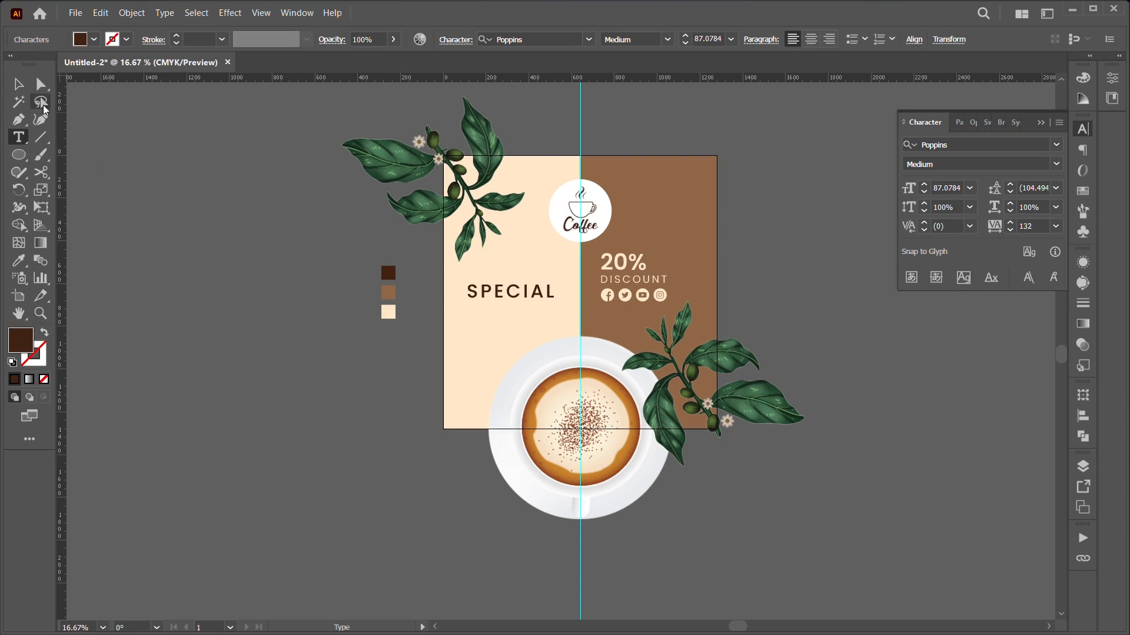
{"action": "left_click", "coordinate": [19, 84]}
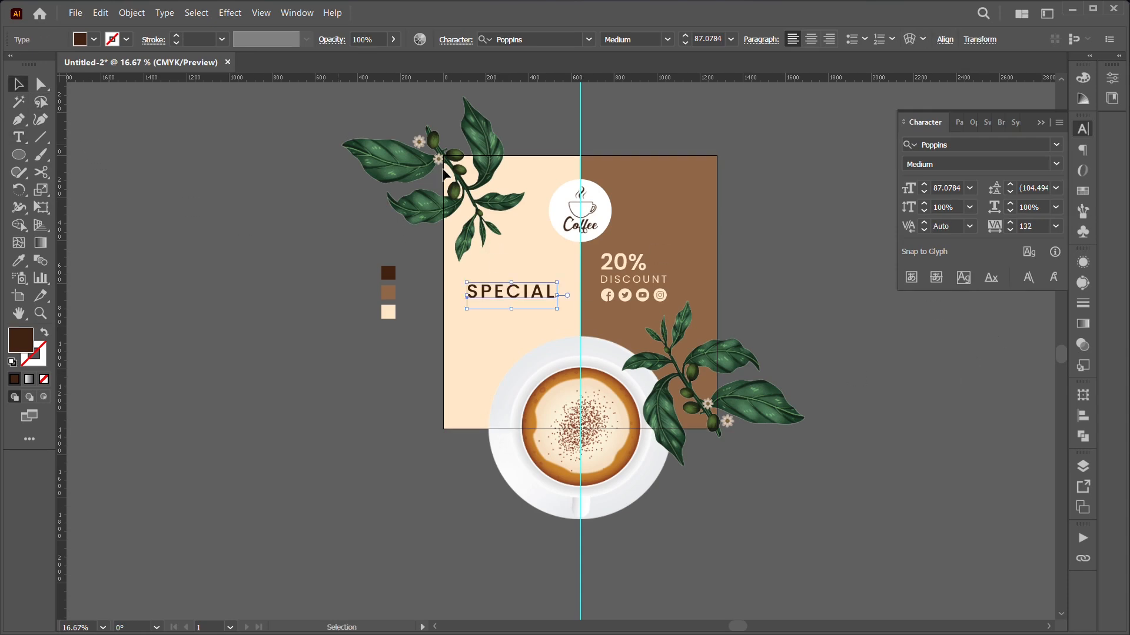
{"action": "left_click", "coordinate": [1056, 226]}
{"action": "left_click", "coordinate": [1069, 344]}
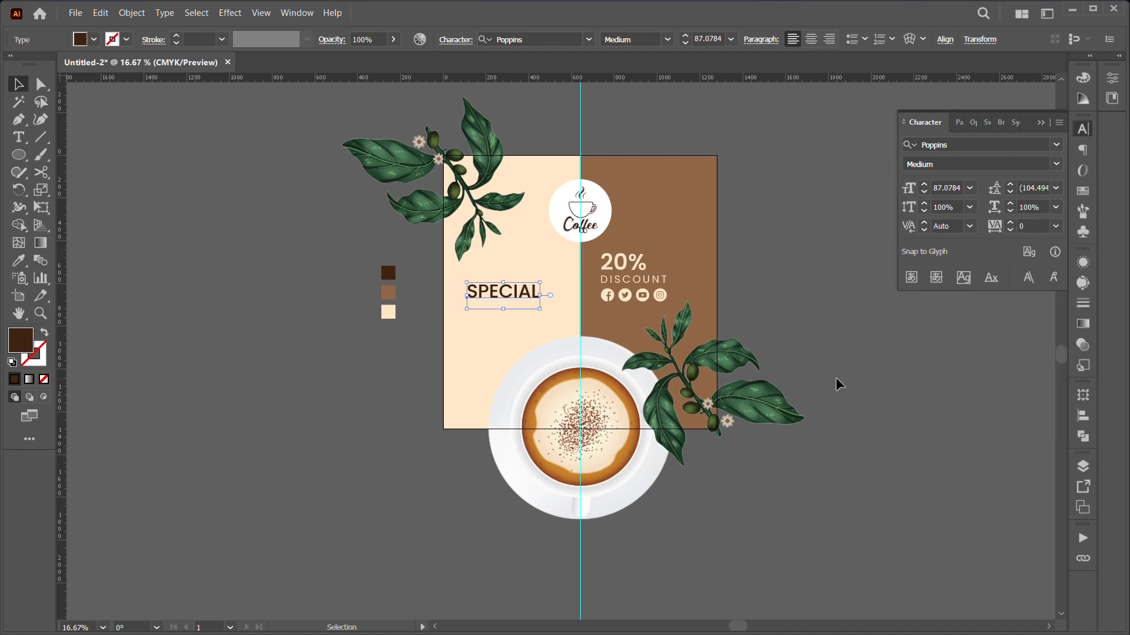
Step: Enlarge SPECIAL to about 111 pt and place a duplicate of it directly below
{"action": "left_click", "coordinate": [539, 300]}
{"action": "mouse_move", "coordinate": [539, 310]}
{"action": "left_mouse_down"}
{"action": "mouse_move", "coordinate": [561, 328]}
{"action": "mouse_move", "coordinate": [546, 274]}
{"action": "mouse_move", "coordinate": [546, 301]}
{"action": "left_mouse_up"}
{"action": "left_click", "coordinate": [838, 352]}
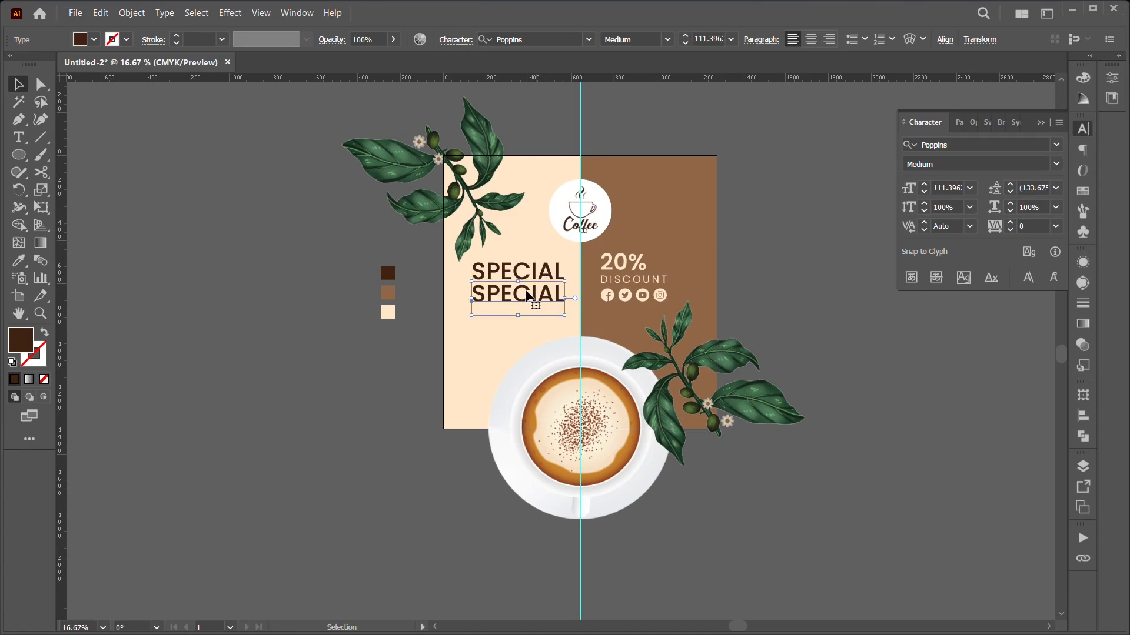
Step: Change the wording of the lower SPECIAL copy to COFFEE
{"action": "left_click", "coordinate": [19, 137]}
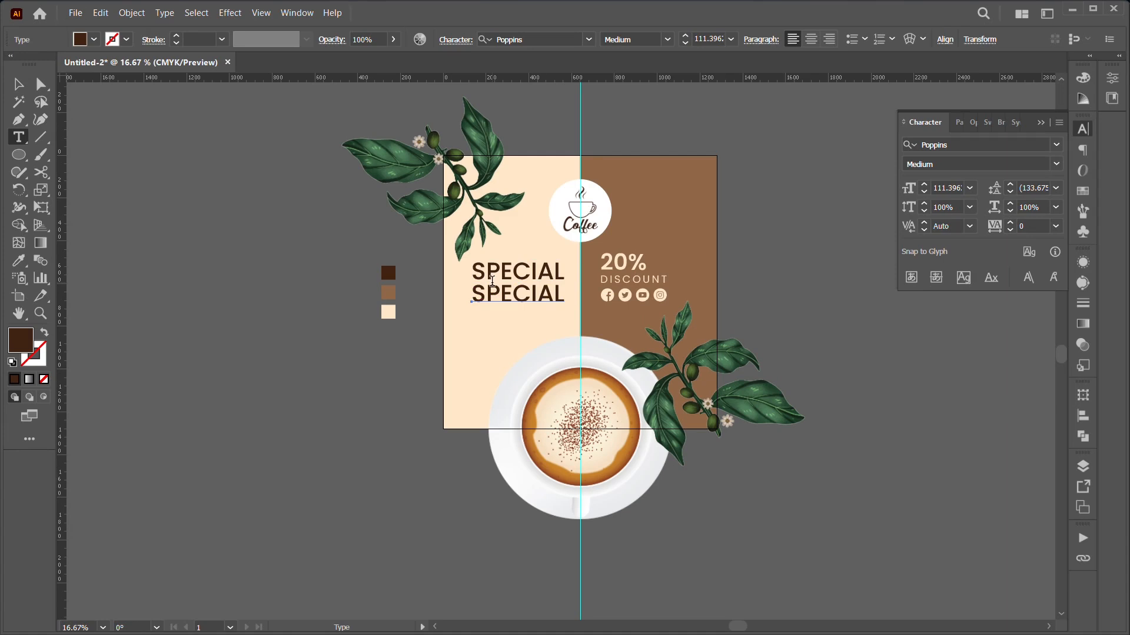
{"action": "left_click", "coordinate": [505, 292]}
{"action": "double_click", "coordinate": [505, 291]}
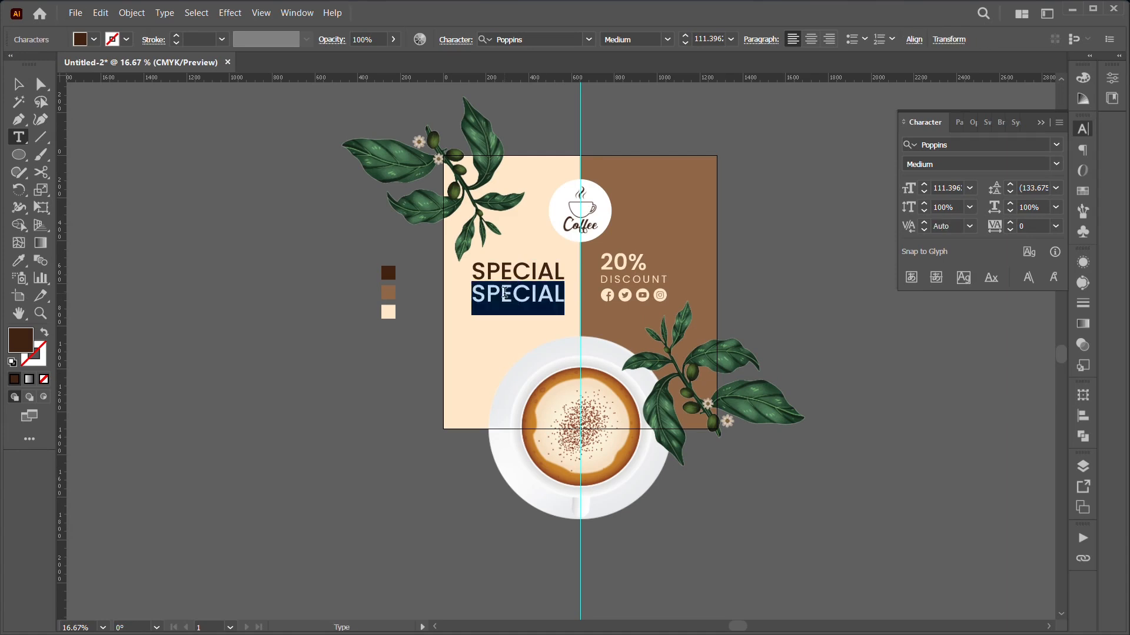
{"action": "type", "text": "C"}
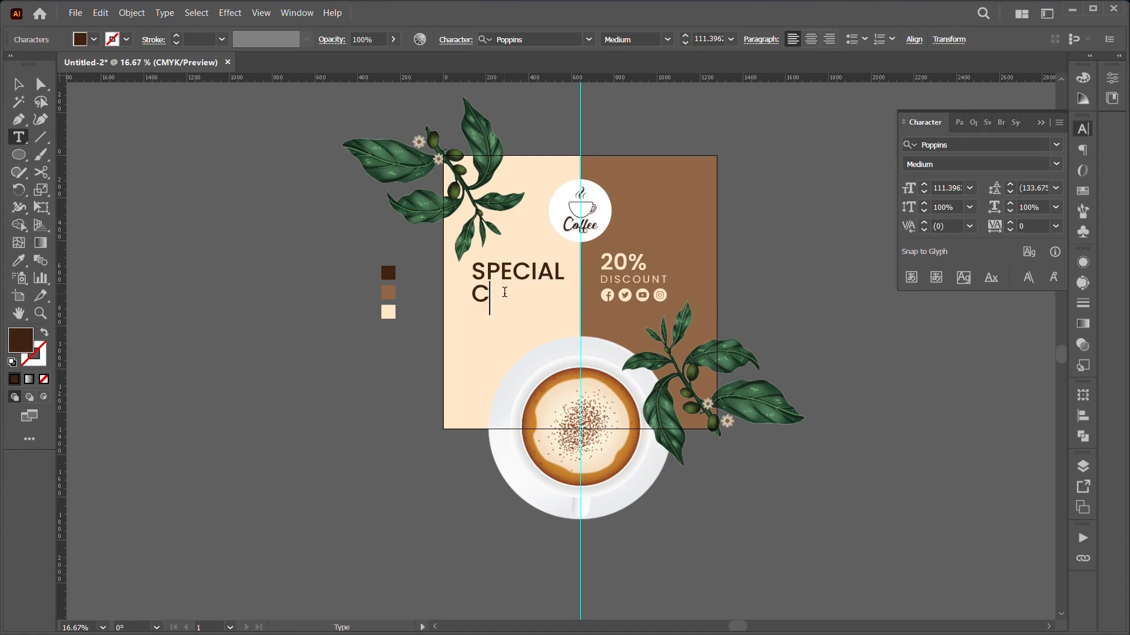
{"action": "type", "text": "O"}
{"action": "type", "text": "FFEE"}
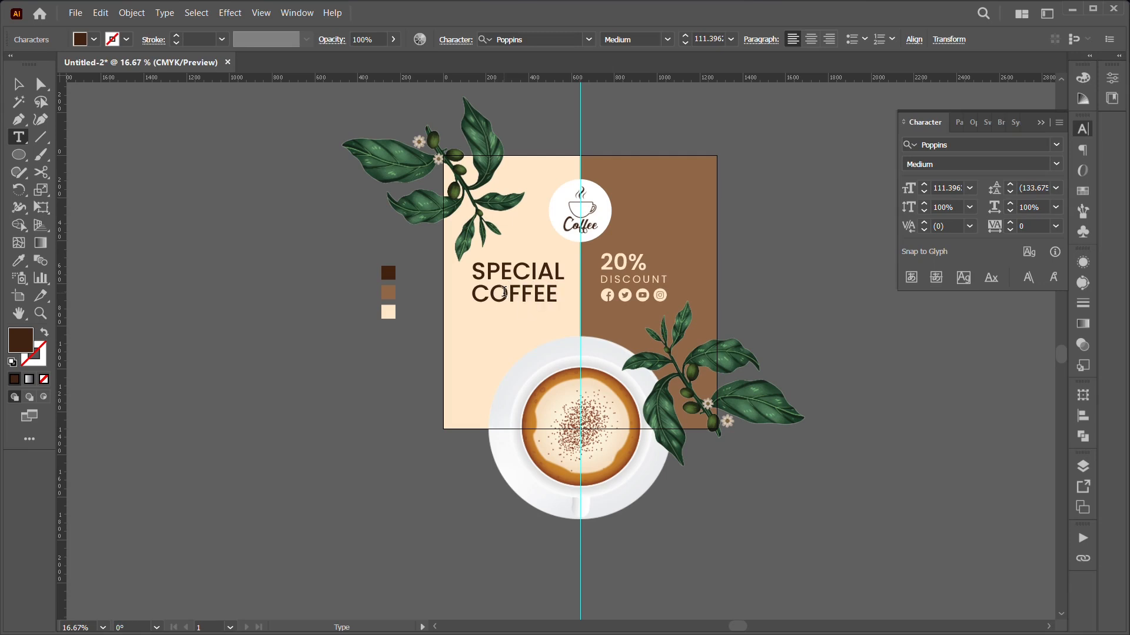
{"action": "left_click", "coordinate": [19, 85]}
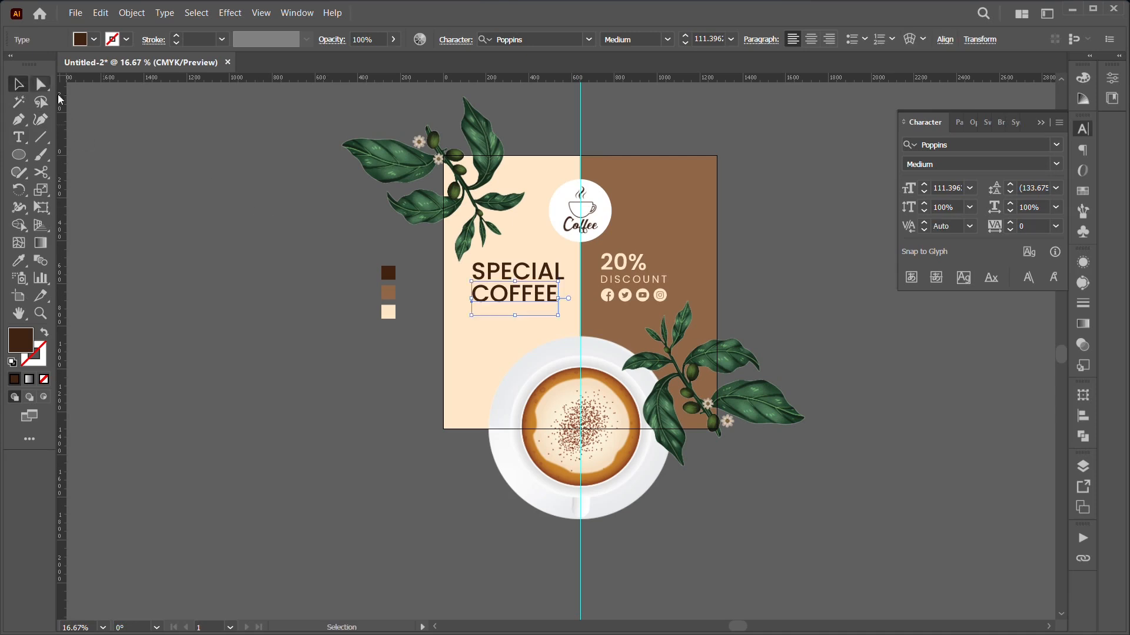
Step: Set COFFEE to Poppins Bold and enlarge it to about 120 pt
{"action": "left_click", "coordinate": [1056, 168]}
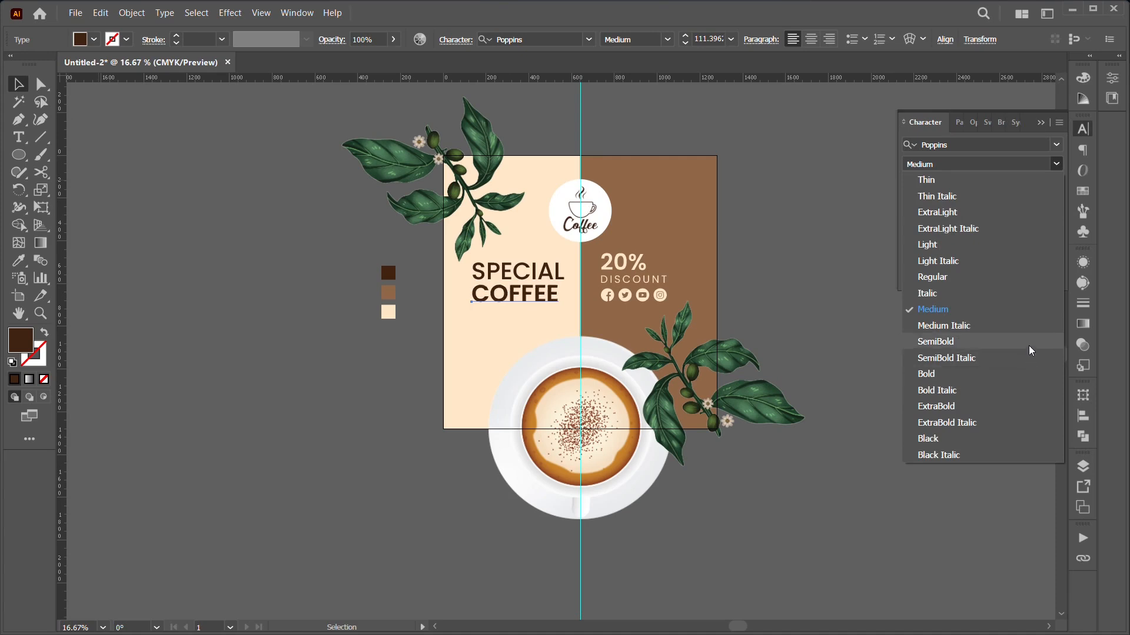
{"action": "left_click", "coordinate": [1030, 372]}
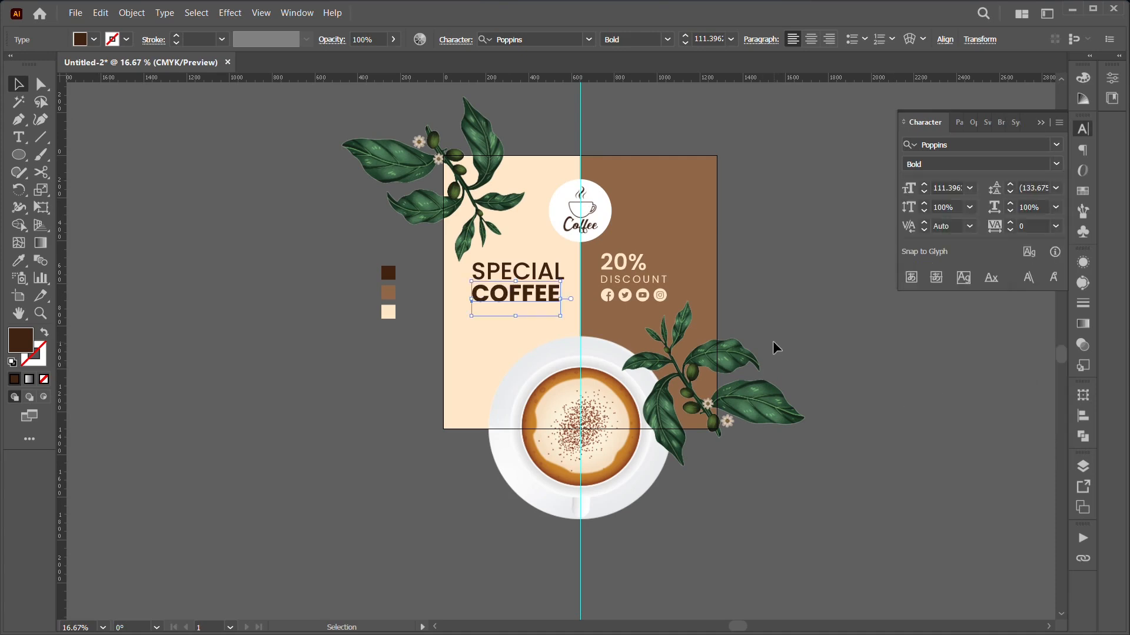
{"action": "left_click", "coordinate": [491, 309]}
{"action": "left_click", "coordinate": [491, 308]}
{"action": "left_click_drag", "start_coordinate": [561, 316], "coordinate": [568, 322]}
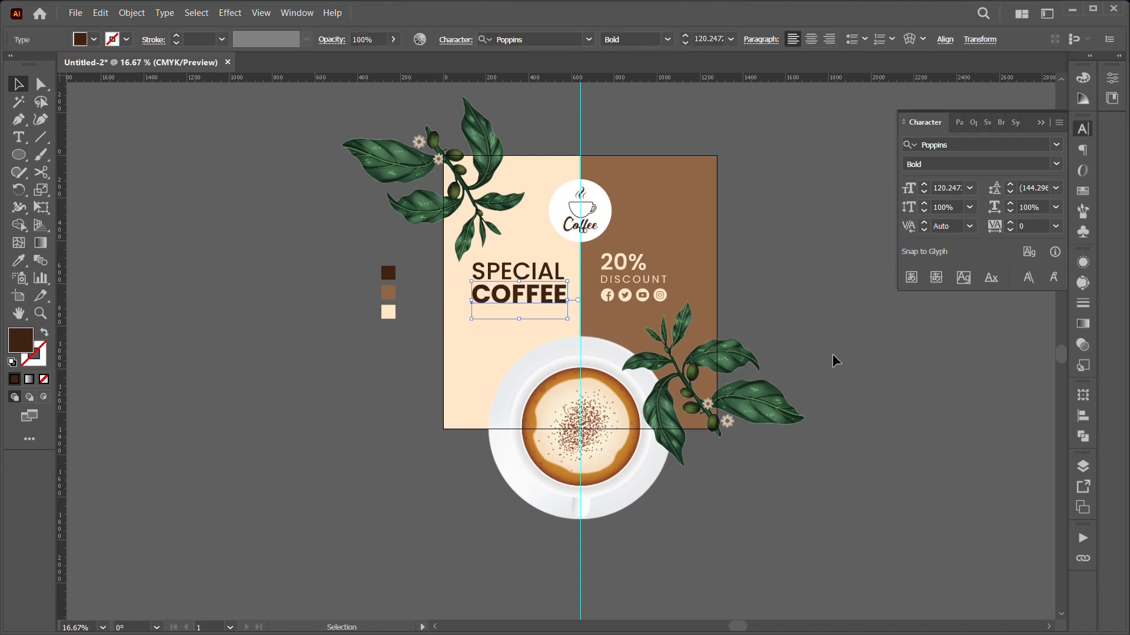
{"action": "left_click", "coordinate": [768, 369]}
Step: Set SPECIAL to Poppins Regular and enlarge it to about 116 pt so its width matches COFFEE
{"action": "left_click", "coordinate": [551, 276]}
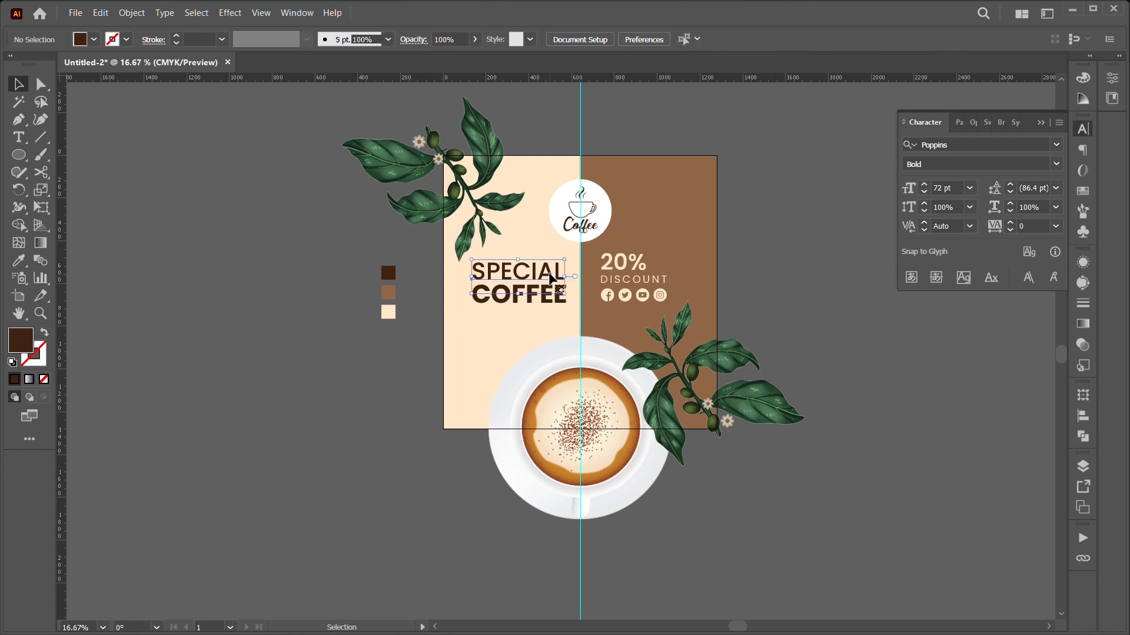
{"action": "left_click", "coordinate": [1056, 166]}
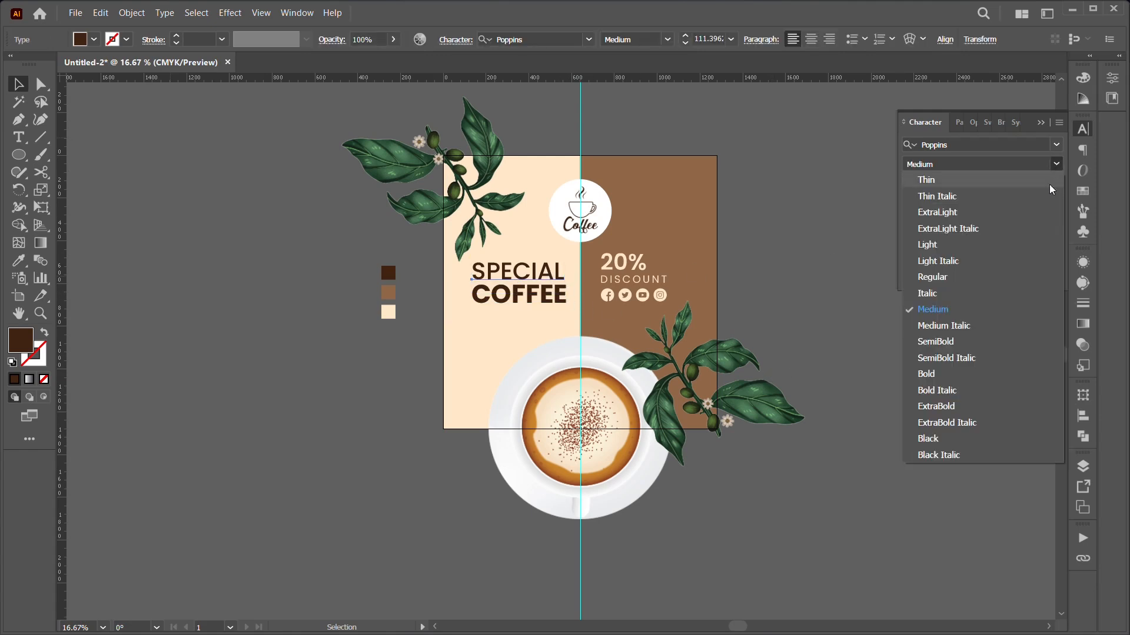
{"action": "left_click", "coordinate": [1008, 277]}
{"action": "left_click", "coordinate": [832, 305]}
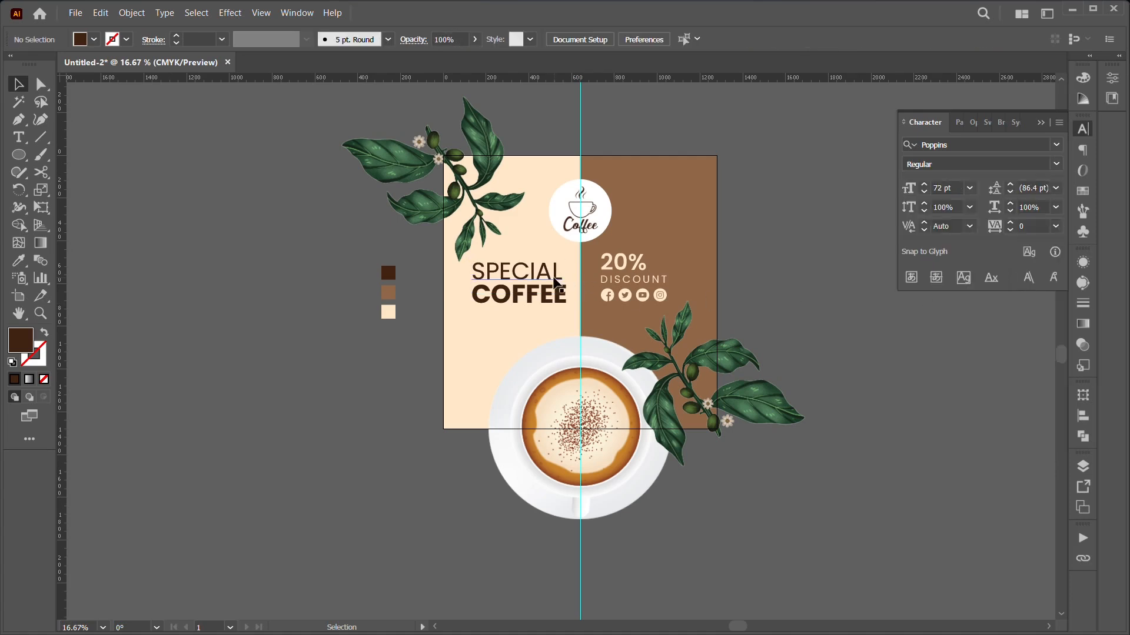
{"action": "scroll", "coordinate": [555, 283], "scroll_direction": "up", "scroll_amount": 1}
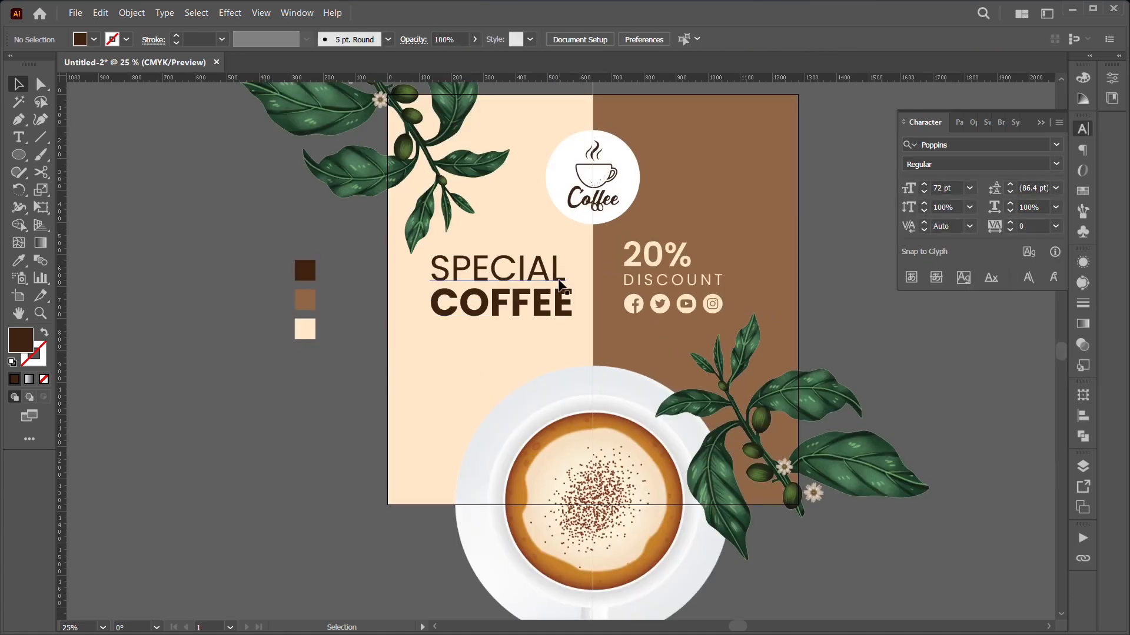
{"action": "left_click", "coordinate": [569, 289]}
{"action": "left_click_drag", "start_coordinate": [566, 302], "coordinate": [572, 307]}
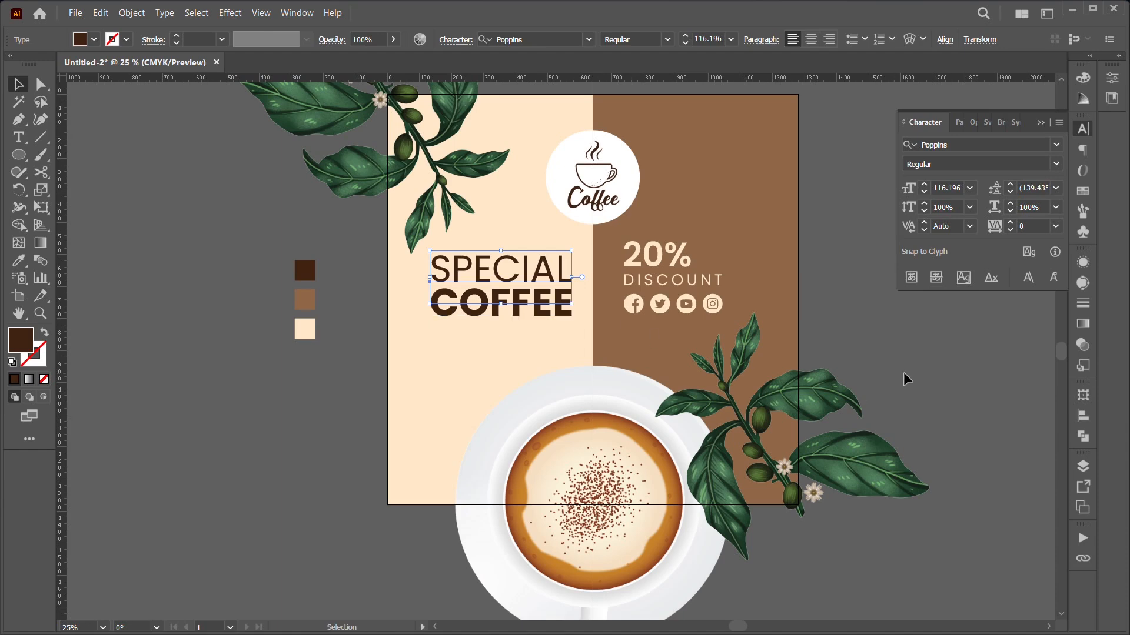
{"action": "left_click", "coordinate": [901, 373]}
Step: Scale both SPECIAL COFFEE headline lines down slightly together and move them closer to the poster's vertical centre line
{"action": "scroll", "coordinate": [838, 373], "scroll_direction": "down", "scroll_amount": 1}
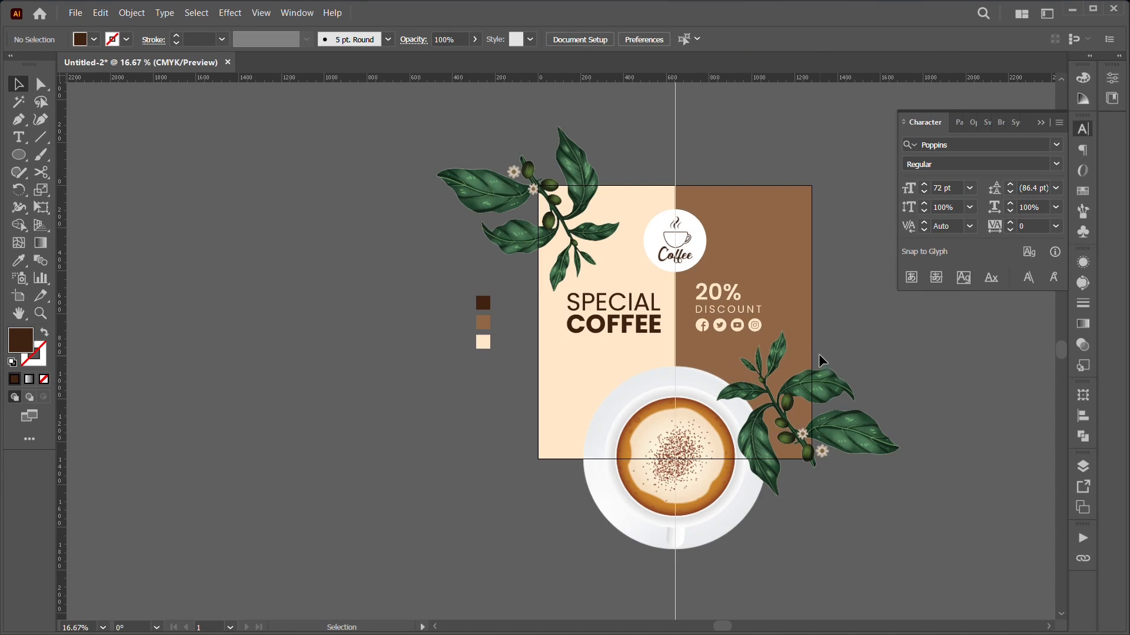
{"action": "left_click", "coordinate": [627, 323]}
{"action": "left_click", "coordinate": [632, 307], "text": "shift"}
{"action": "left_click_drag", "start_coordinate": [664, 350], "coordinate": [646, 328]}
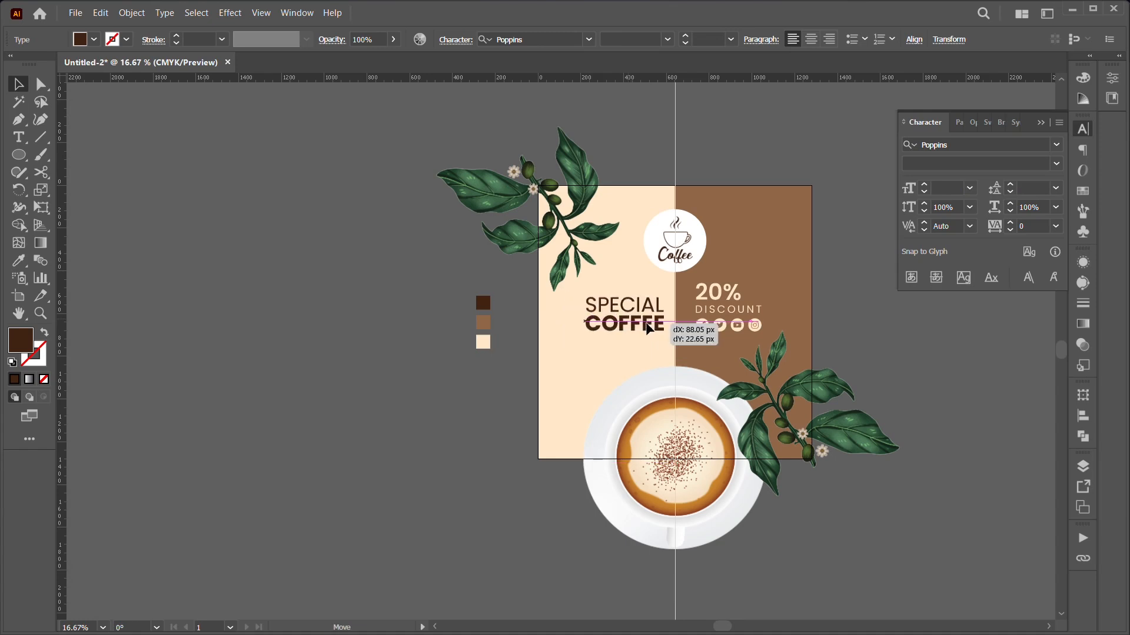
{"action": "left_click_drag", "start_coordinate": [647, 327], "coordinate": [647, 328]}
{"action": "left_click", "coordinate": [887, 336]}
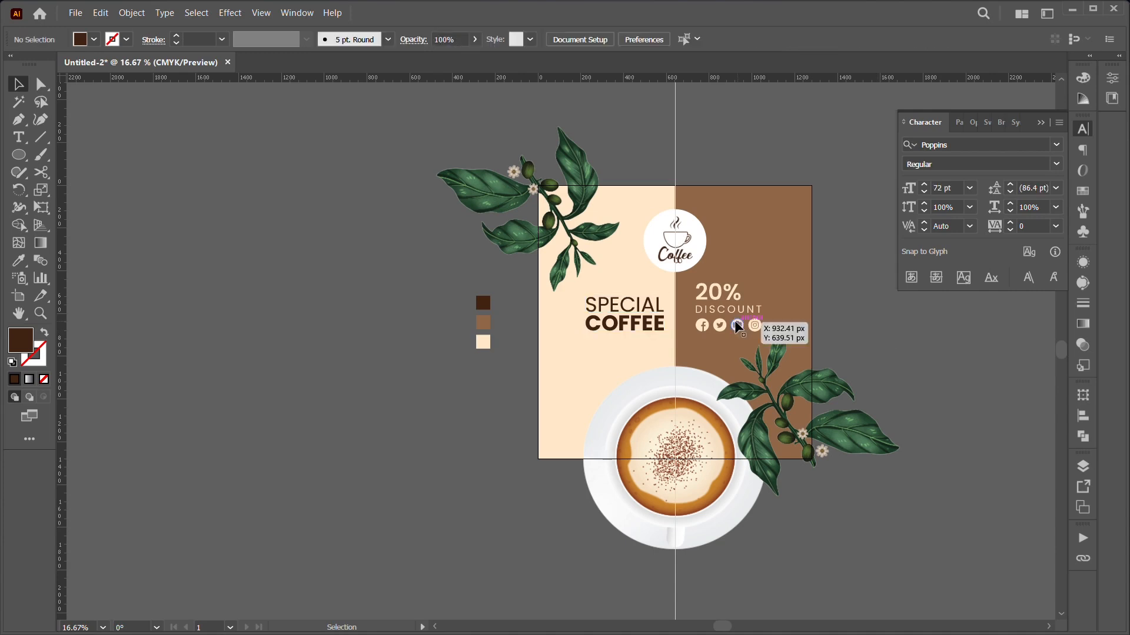
Step: Group the 20%, DISCOUNT and social icon row, then scale the group down to about 281 px wide level with the headline
{"action": "left_click", "coordinate": [739, 318]}
{"action": "left_click", "coordinate": [739, 311], "text": "shift"}
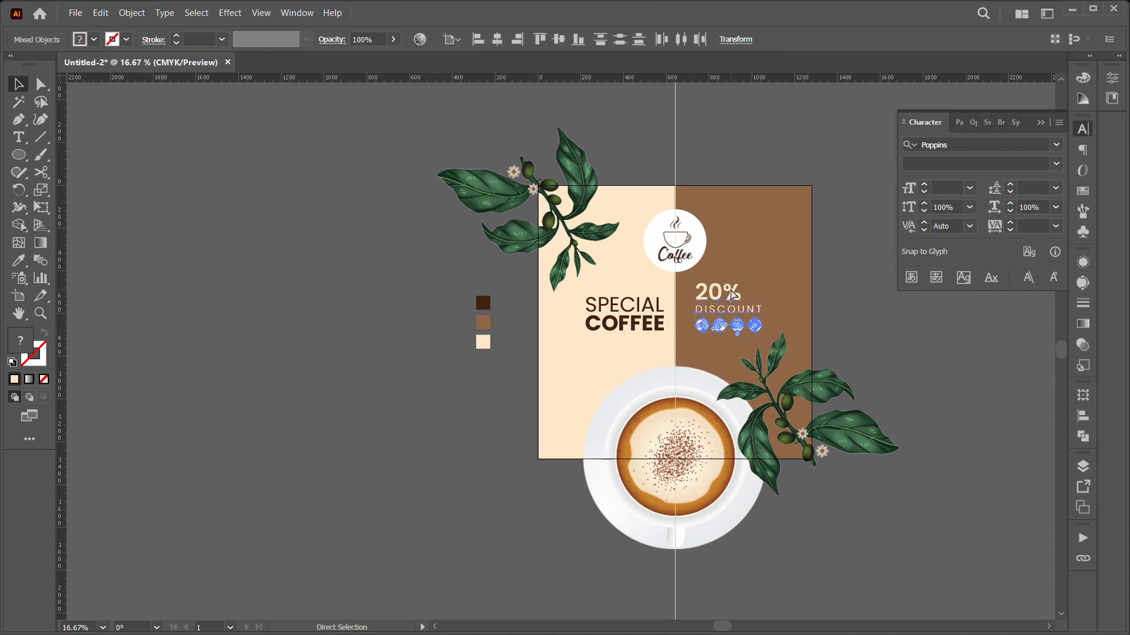
{"action": "key", "text": "ctrl+g"}
{"action": "left_click_drag", "start_coordinate": [765, 282], "coordinate": [728, 313]}
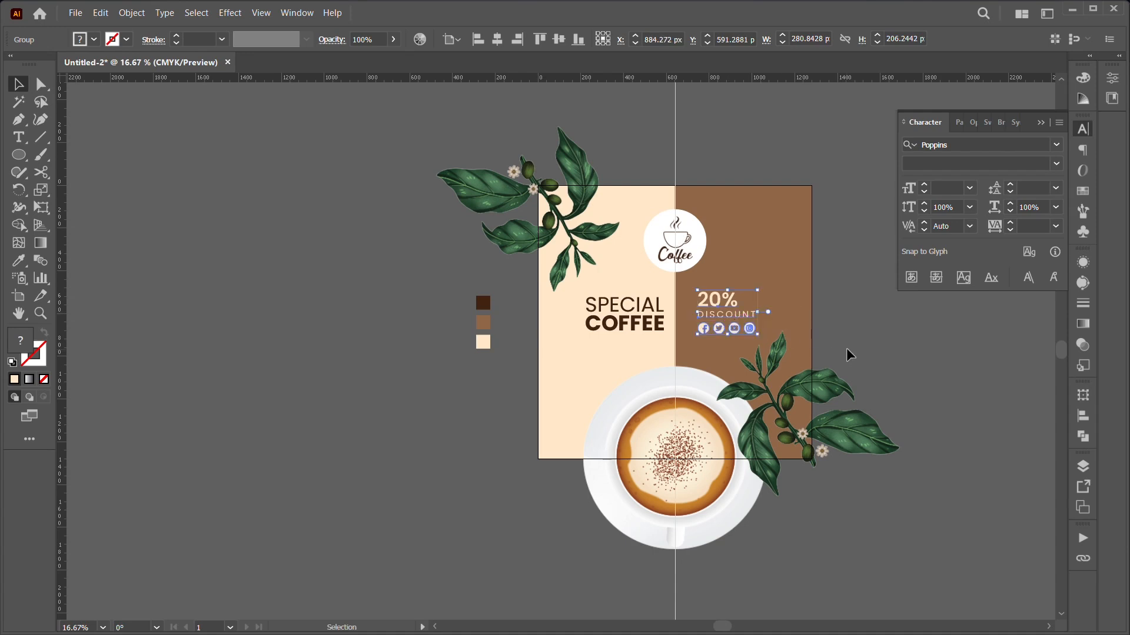
{"action": "left_click", "coordinate": [858, 348]}
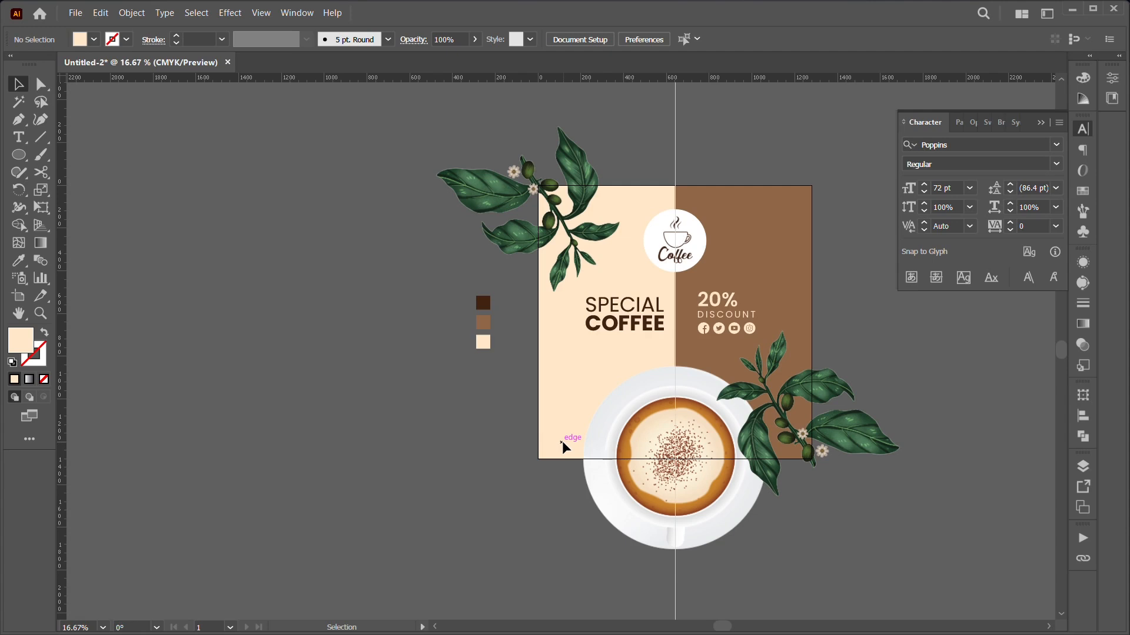
Step: Add a new 72 pt Poppins Regular text line between the SPECIAL COFFEE headline and the coffee cup
{"action": "key", "text": "t"}
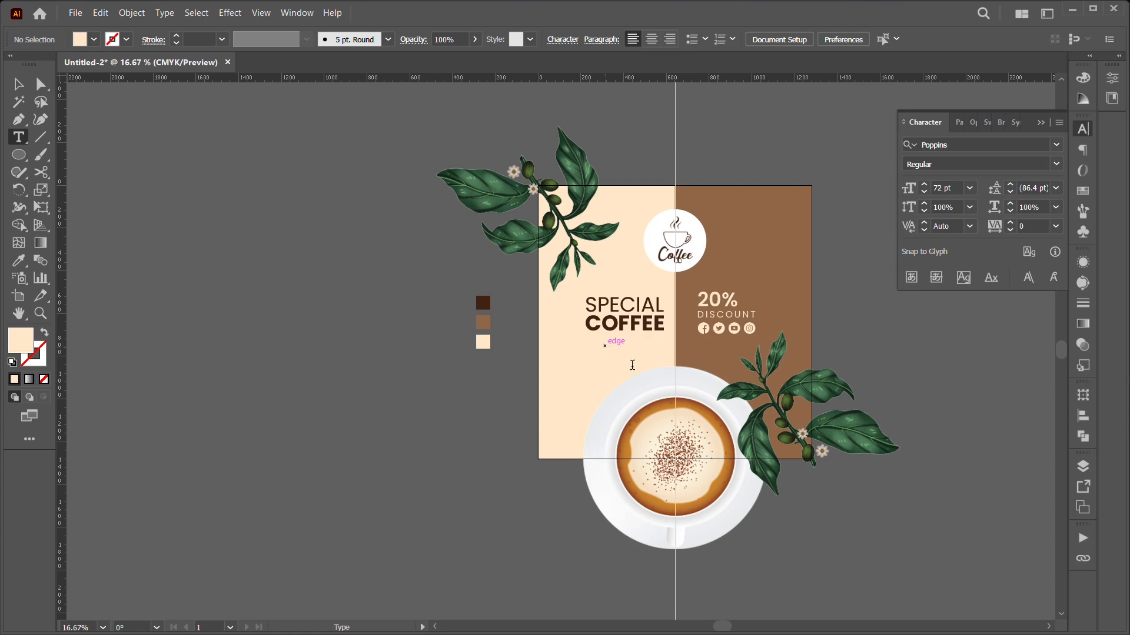
{"action": "left_click", "coordinate": [605, 346]}
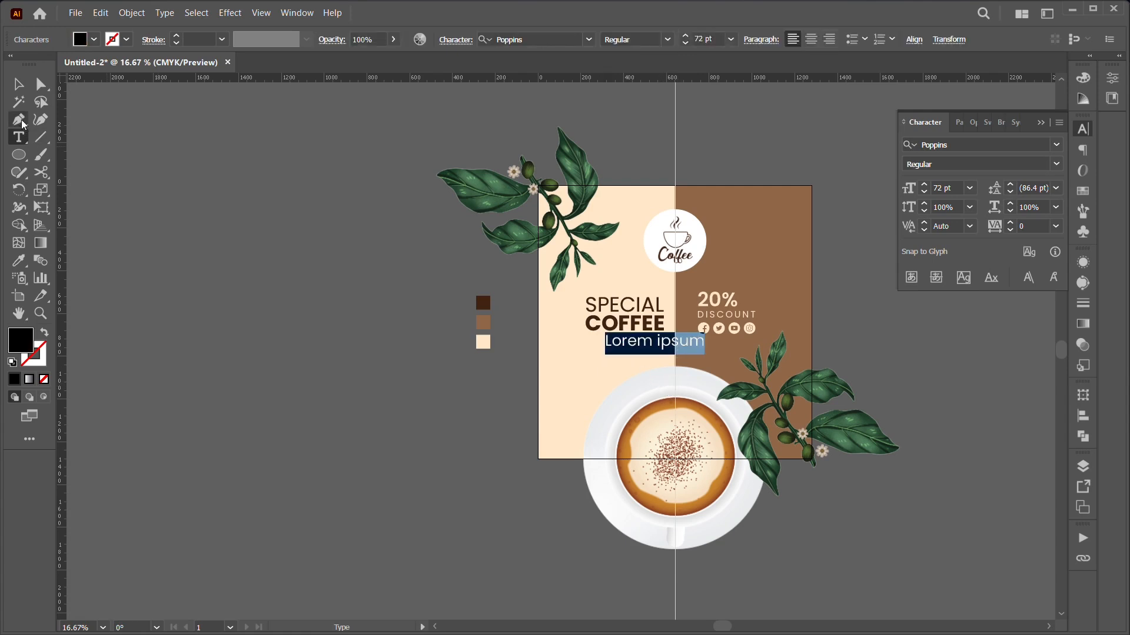
{"action": "left_click", "coordinate": [18, 85]}
{"action": "left_click_drag", "start_coordinate": [644, 343], "coordinate": [658, 355]}
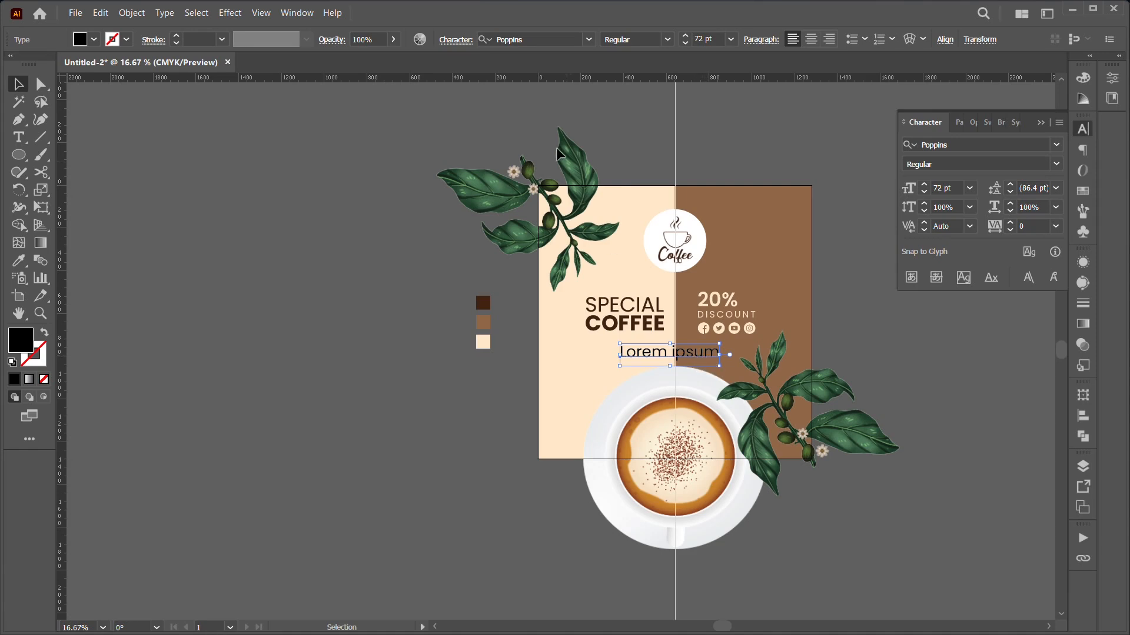
Step: Replace the placeholder text between the headline and the cup with "Special Coffee To Day"
{"action": "key", "text": "t"}
{"action": "left_click", "coordinate": [665, 351]}
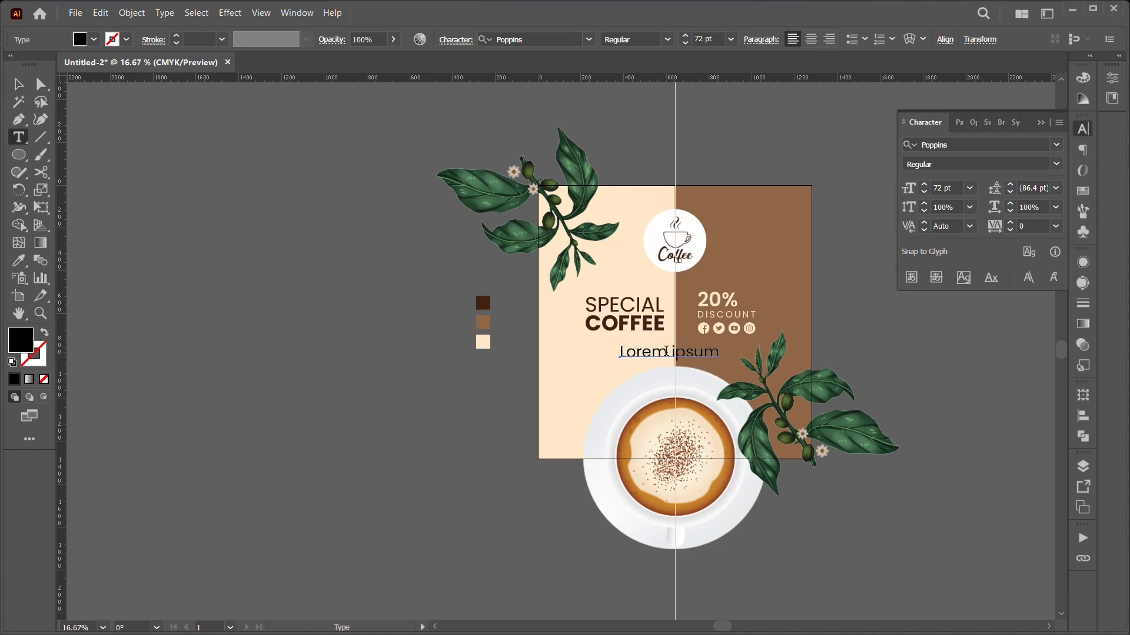
{"action": "triple_click", "coordinate": [667, 353]}
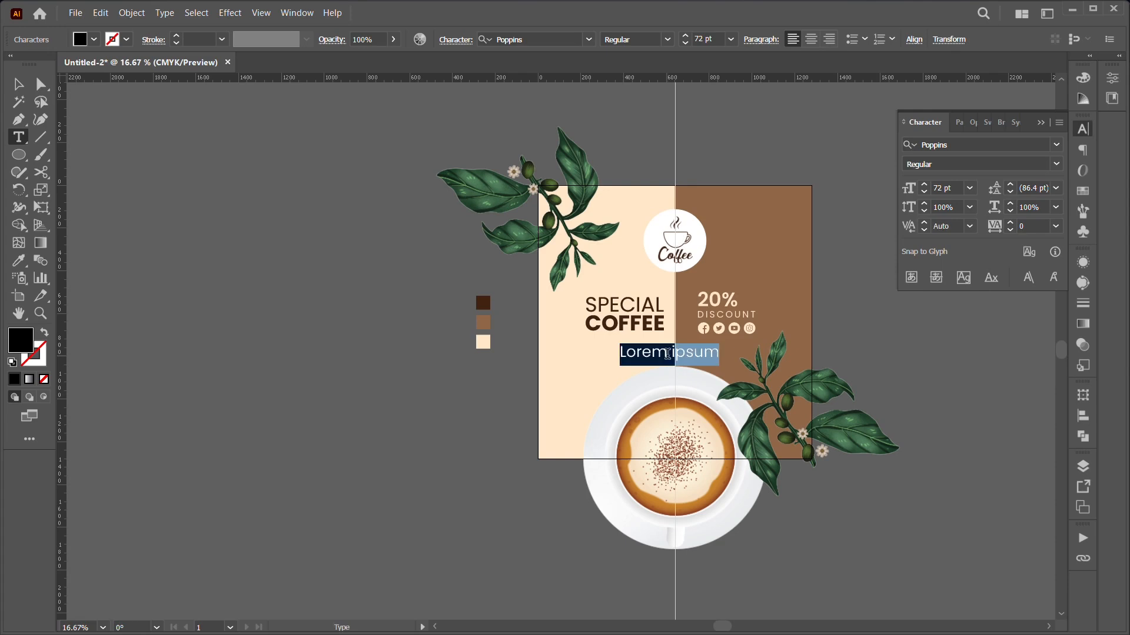
{"action": "type", "text": "S"}
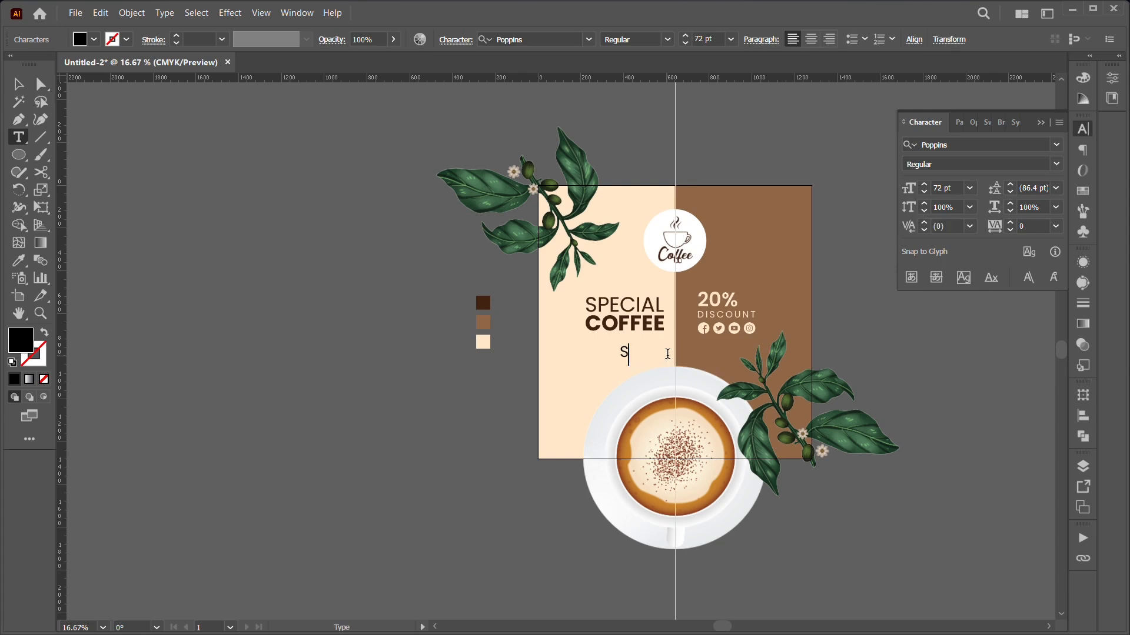
{"action": "type", "text": "PECIAL"}
{"action": "double_click", "coordinate": [667, 353]}
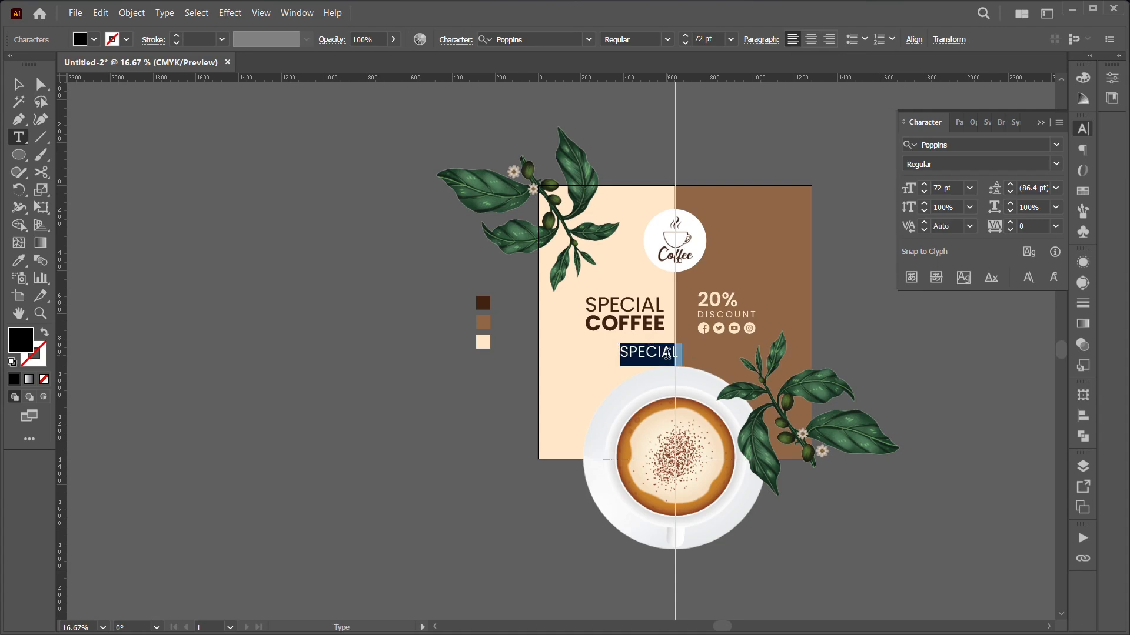
{"action": "type", "text": "Spec"}
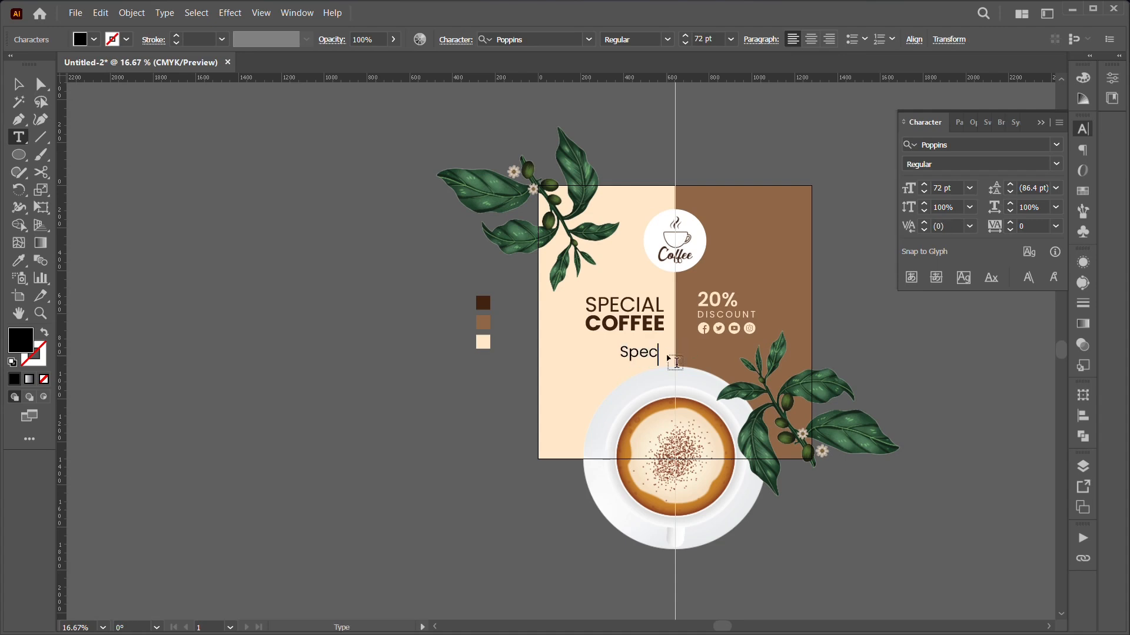
{"action": "type", "text": "ial Coffee To"}
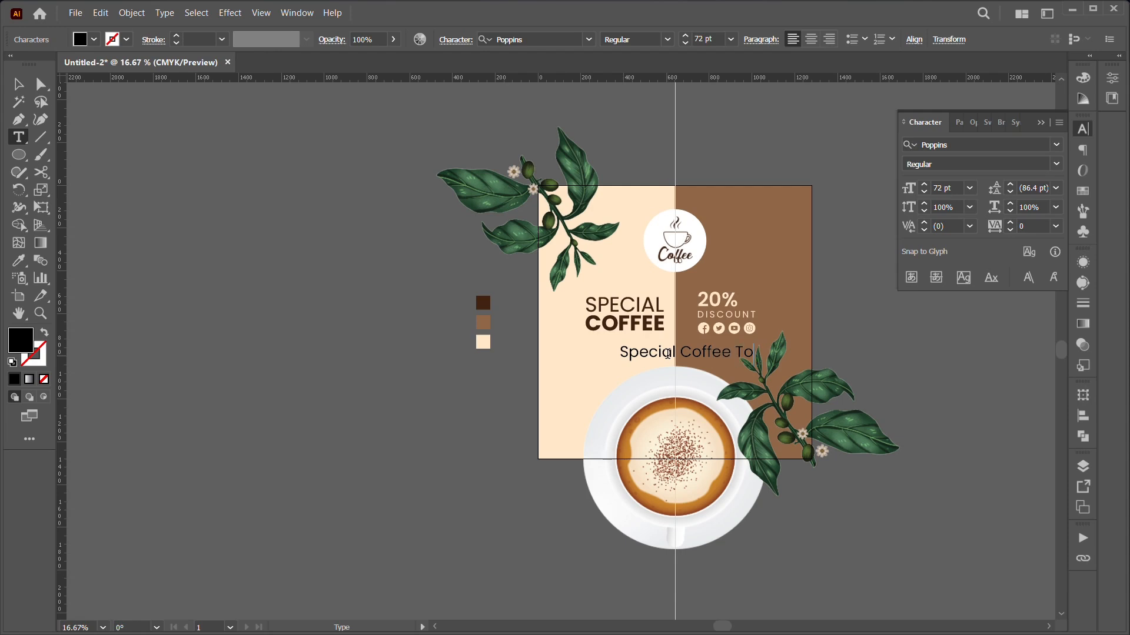
{"action": "type", "text": " Day"}
{"action": "key", "text": "Escape"}
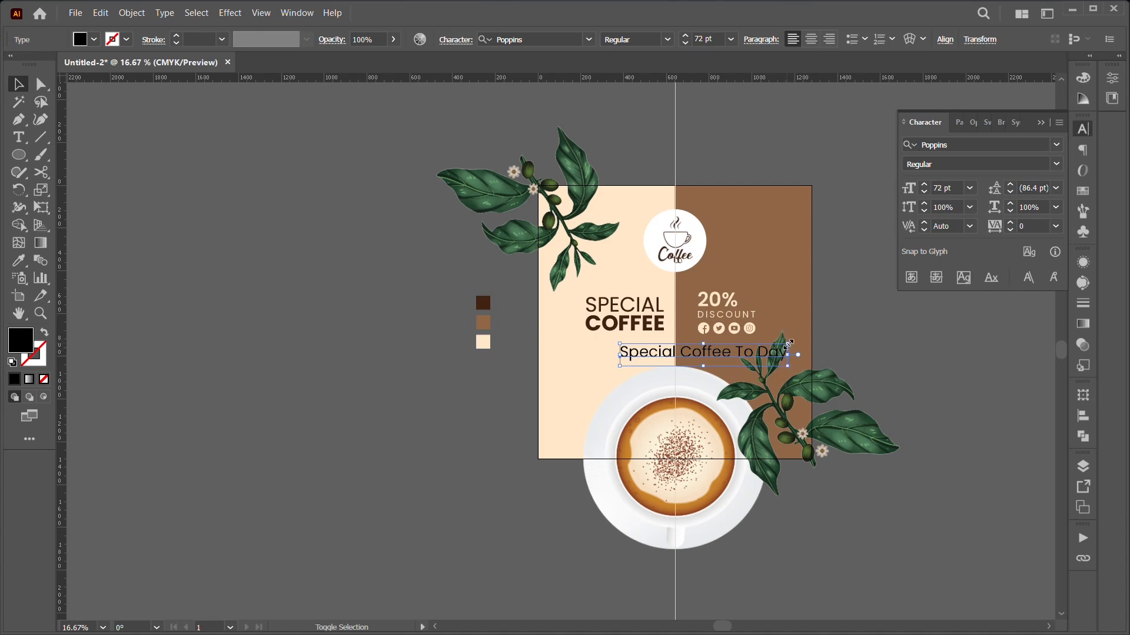
Step: Scale the "Special Coffee To Day" line down to about 42 pt, move it up slightly and set its style to SemiBold
{"action": "left_click_drag", "start_coordinate": [786, 347], "coordinate": [750, 353]}
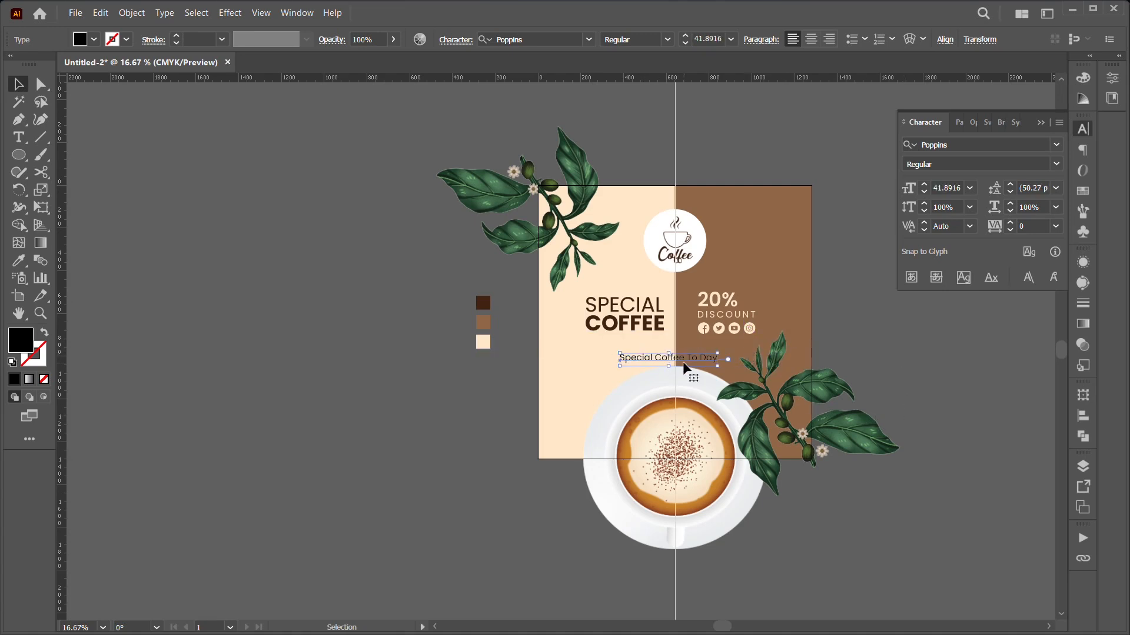
{"action": "left_click_drag", "start_coordinate": [685, 358], "coordinate": [690, 350]}
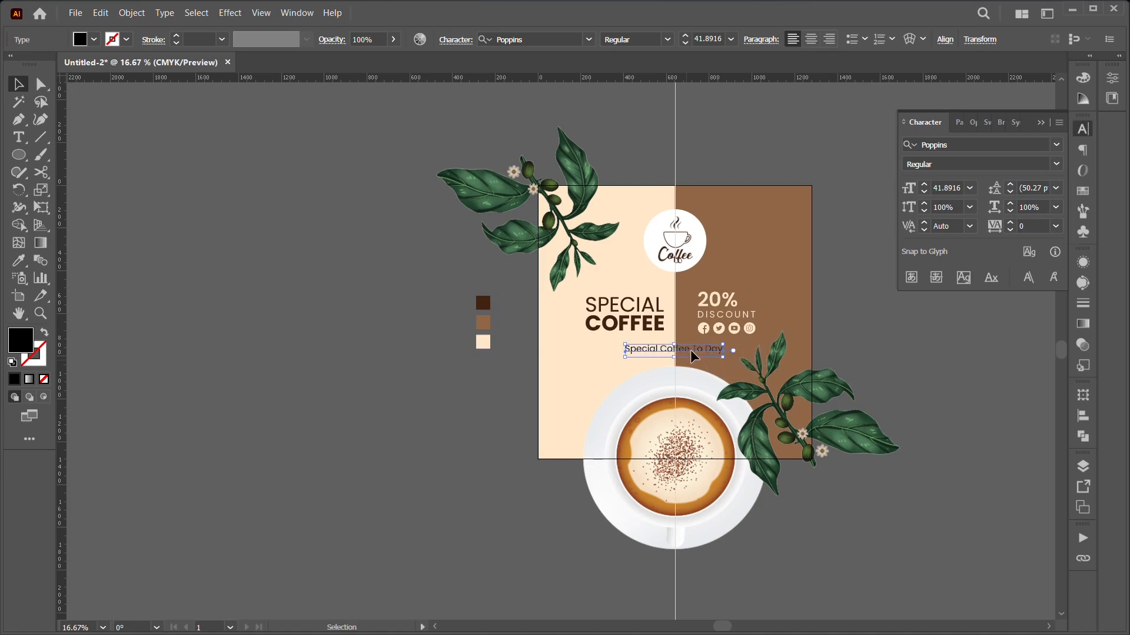
{"action": "left_click", "coordinate": [1055, 164]}
{"action": "left_click", "coordinate": [1045, 324]}
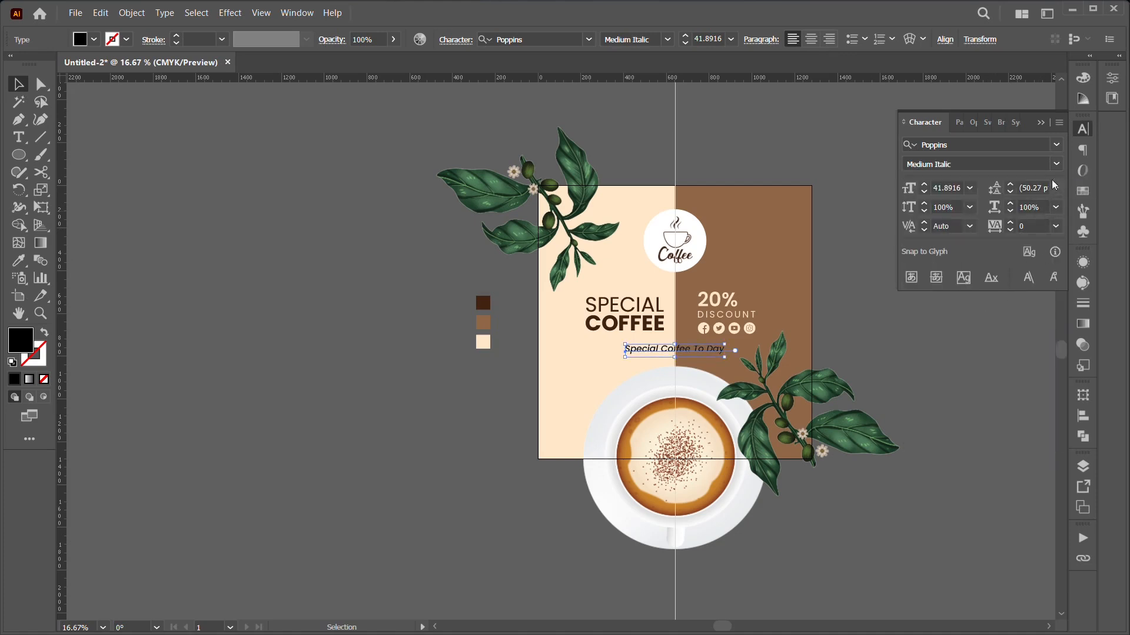
{"action": "left_click", "coordinate": [1055, 164]}
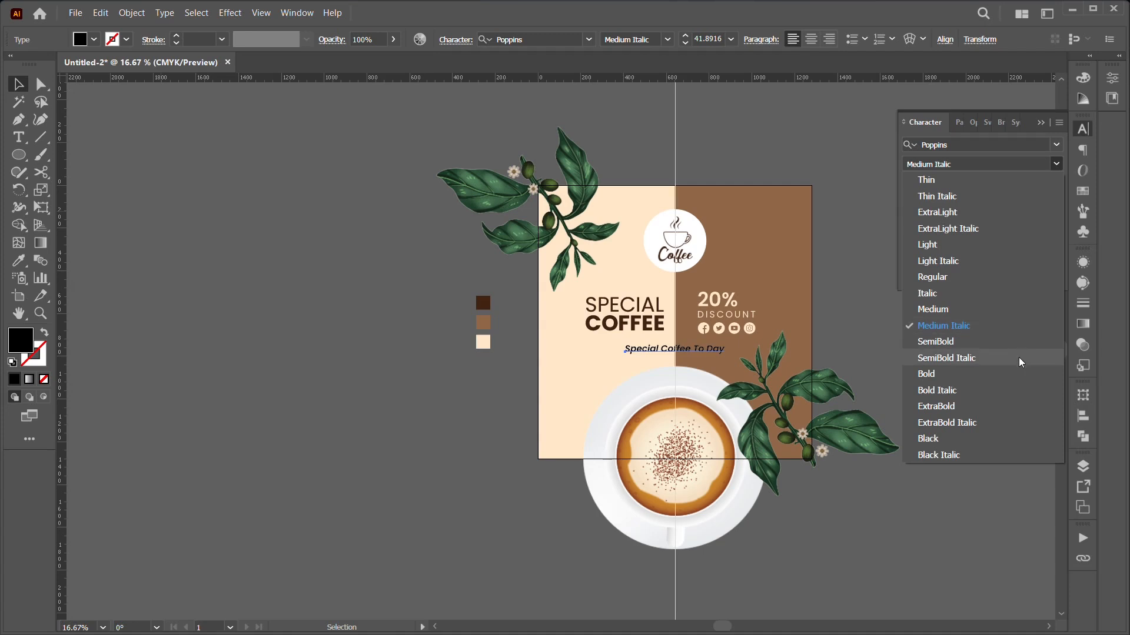
{"action": "left_click", "coordinate": [1014, 341]}
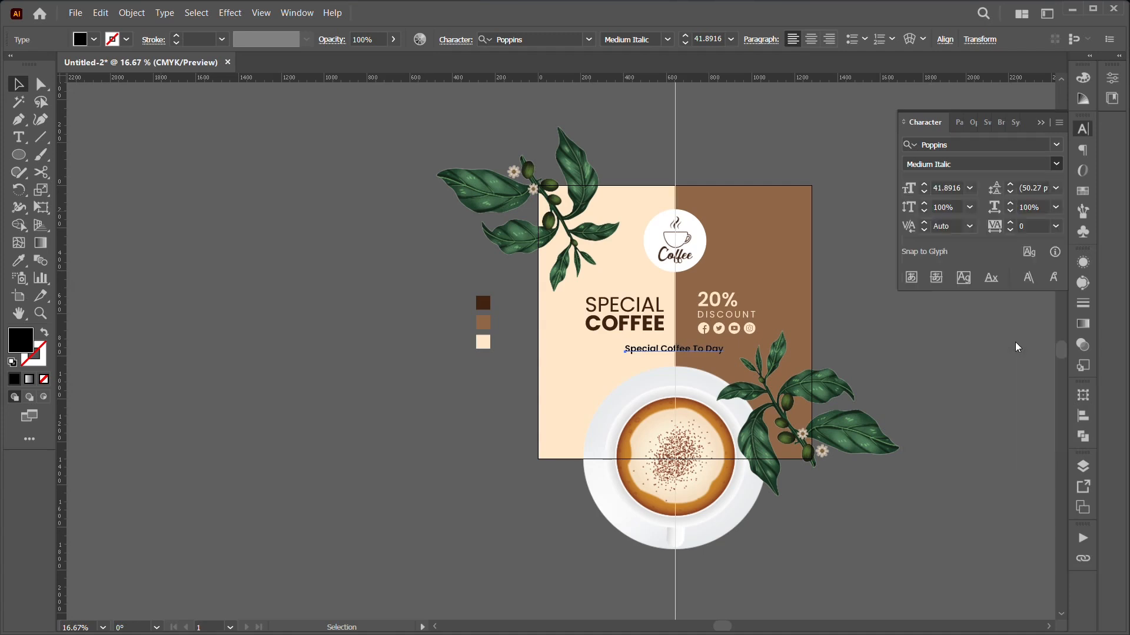
{"action": "left_click", "coordinate": [914, 379]}
Step: Move the "Special Coffee To Day" line down slightly towards the cup and centre it horizontally on the artboard
{"action": "left_click_drag", "start_coordinate": [707, 352], "coordinate": [707, 360]}
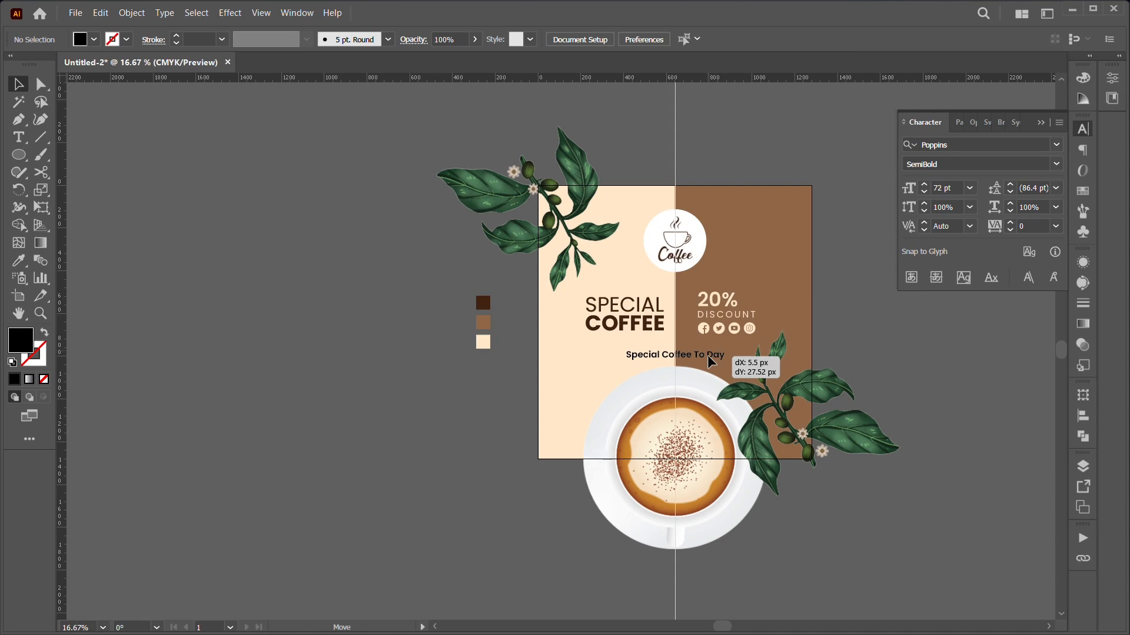
{"action": "left_click_drag", "start_coordinate": [708, 354], "coordinate": [707, 355]}
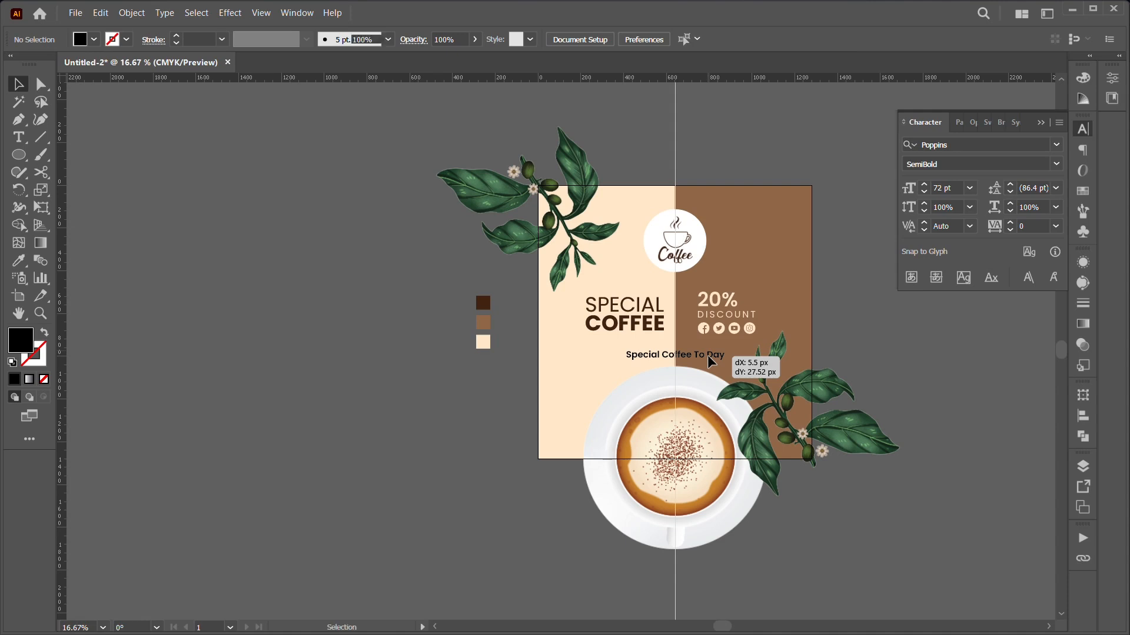
{"action": "left_click", "coordinate": [1082, 417]}
{"action": "left_click", "coordinate": [1079, 422]}
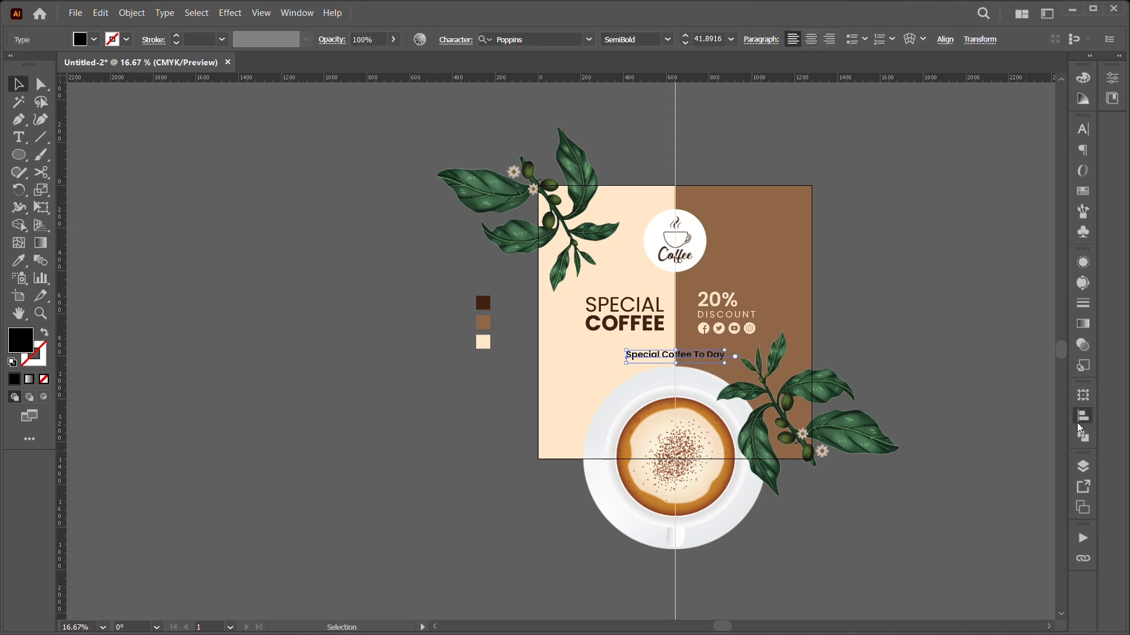
{"action": "left_click", "coordinate": [1079, 421]}
{"action": "left_click", "coordinate": [931, 428]}
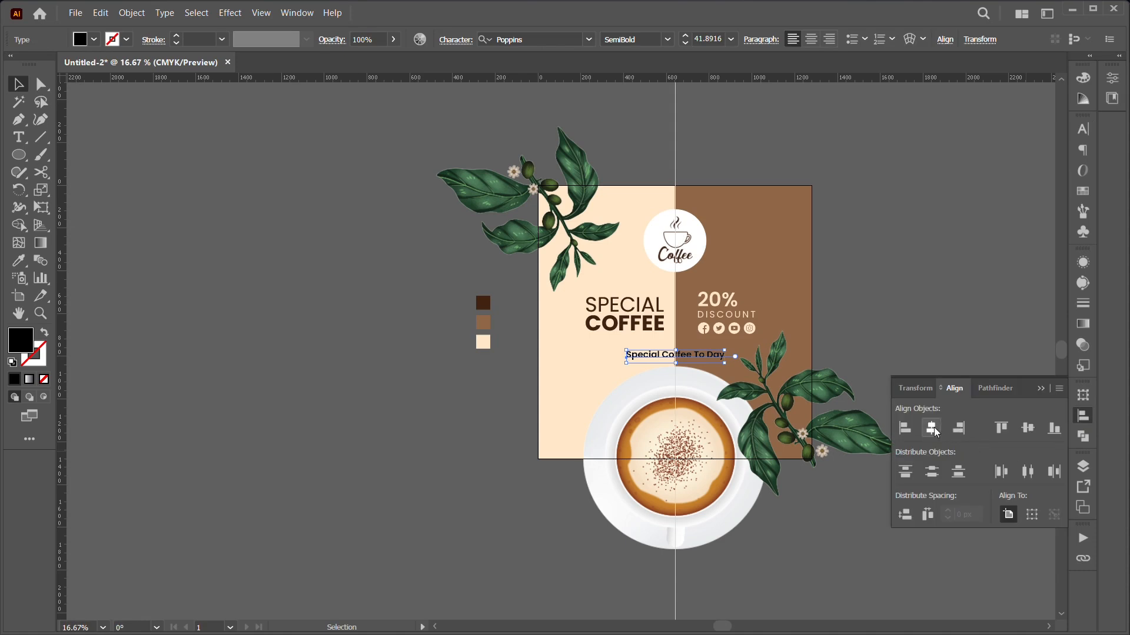
{"action": "left_click", "coordinate": [1039, 389]}
{"action": "left_click", "coordinate": [909, 342]}
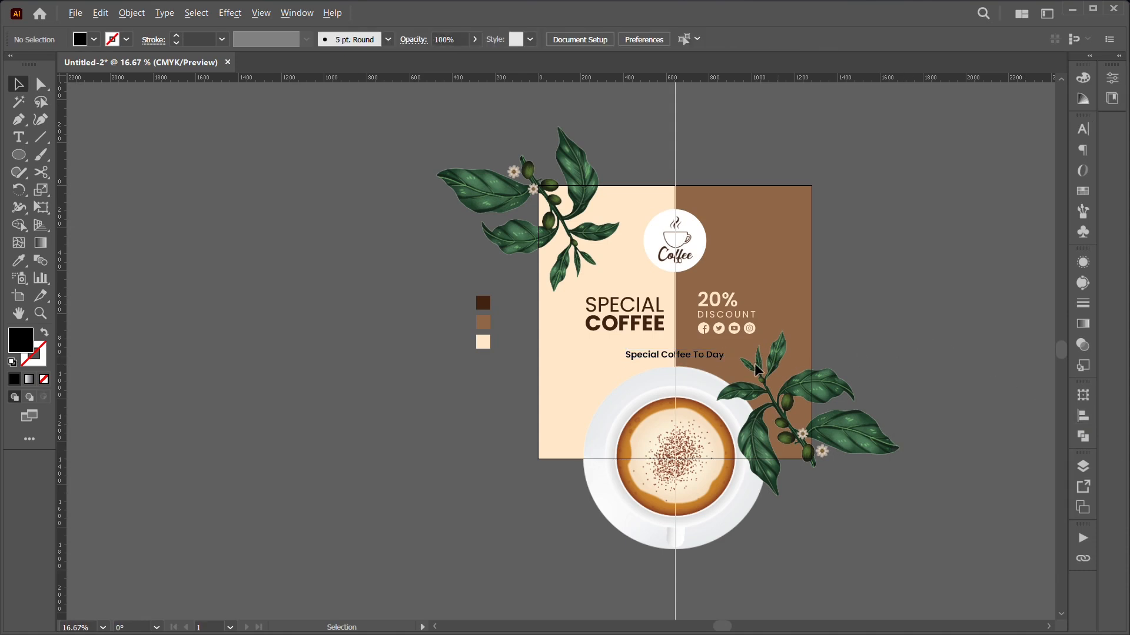
Step: Group the SPECIAL and COFFEE headline lines and move the group up on the cream half of the poster
{"action": "scroll", "coordinate": [757, 369], "scroll_direction": "up", "scroll_amount": 1}
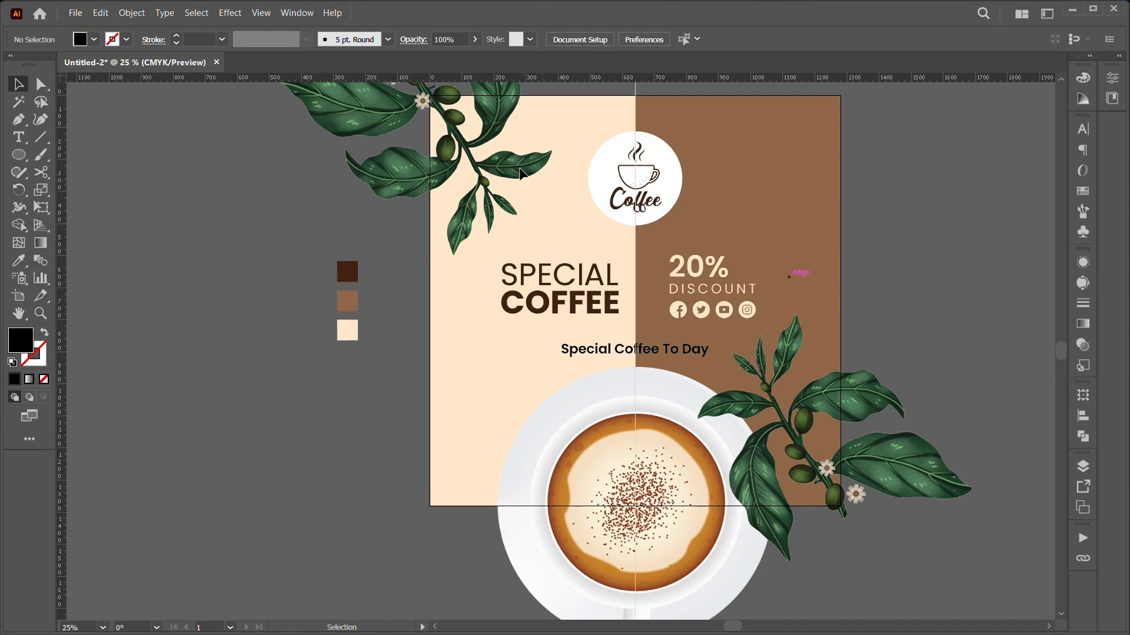
{"action": "left_click", "coordinate": [728, 291]}
{"action": "left_click", "coordinate": [564, 311]}
{"action": "left_click", "coordinate": [559, 275], "text": "shift"}
{"action": "key", "text": "ctrl+g"}
{"action": "mouse_move", "coordinate": [574, 302]}
{"action": "left_mouse_down"}
{"action": "mouse_move", "coordinate": [545, 297]}
{"action": "mouse_move", "coordinate": [382, 517]}
{"action": "mouse_move", "coordinate": [577, 284]}
{"action": "left_mouse_up"}
{"action": "left_click", "coordinate": [653, 195]}
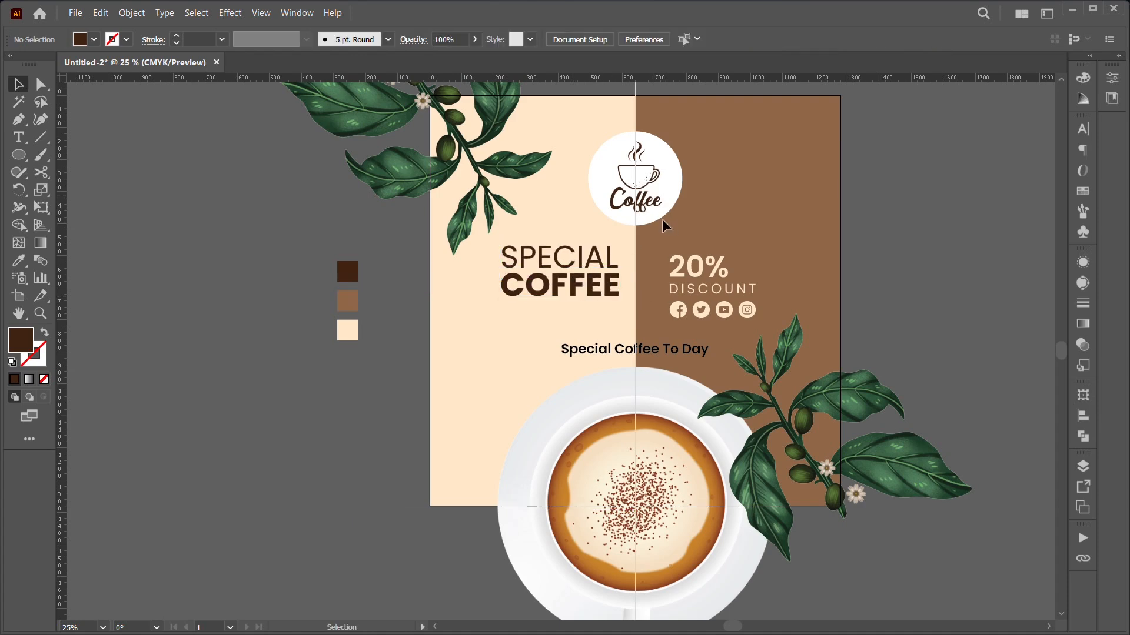
Step: Move the 20% DISCOUNT group up level with the headline, scale it down and shift it away from the centre line
{"action": "left_click_drag", "start_coordinate": [718, 287], "coordinate": [714, 270]}
{"action": "left_click_drag", "start_coordinate": [757, 302], "coordinate": [713, 285]}
{"action": "left_click", "coordinate": [905, 296]}
Step: Move the SPECIAL COFFEE group slightly up and away from the centre line, then scale it down a little about its centre
{"action": "left_click_drag", "start_coordinate": [558, 278], "coordinate": [543, 267]}
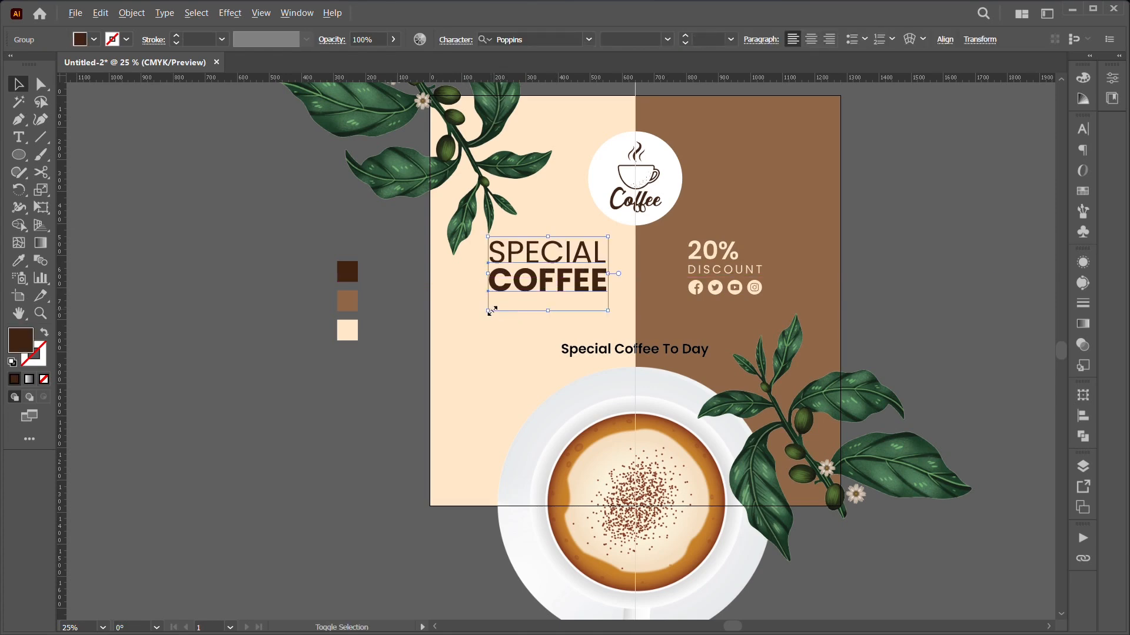
{"action": "left_click_drag", "start_coordinate": [488, 310], "coordinate": [493, 307]}
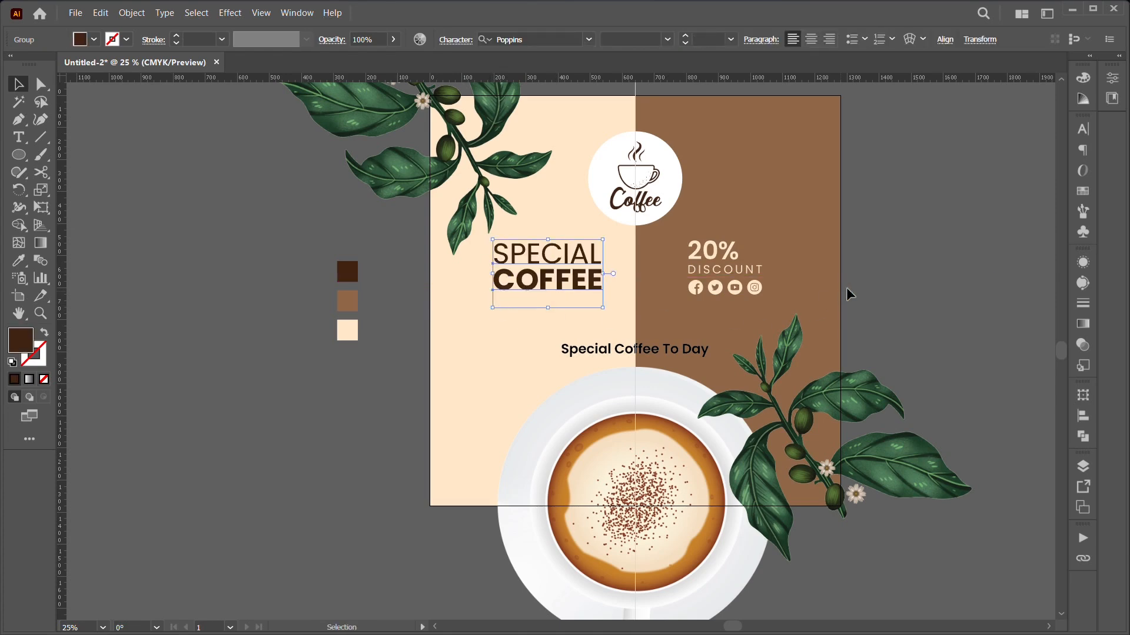
{"action": "left_click", "coordinate": [894, 275]}
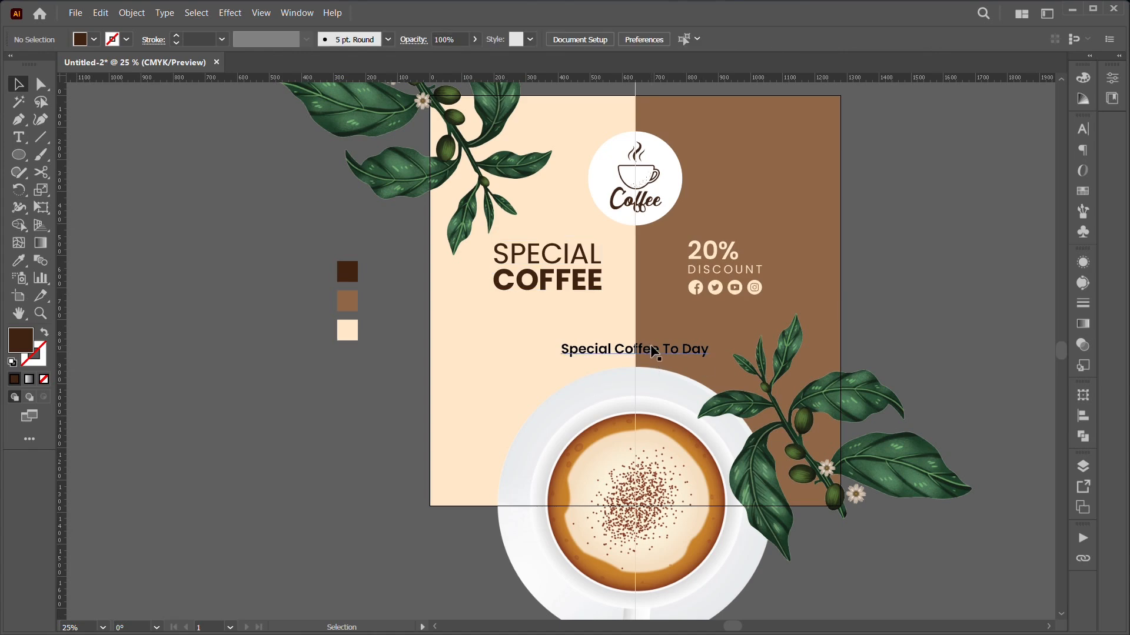
Step: Move the "Special Coffee To Day" line up closer to the headline and centre it horizontally on the artboard
{"action": "left_click_drag", "start_coordinate": [652, 346], "coordinate": [653, 328]}
{"action": "left_click", "coordinate": [1082, 416]}
{"action": "left_click", "coordinate": [933, 431]}
{"action": "left_click", "coordinate": [1040, 389]}
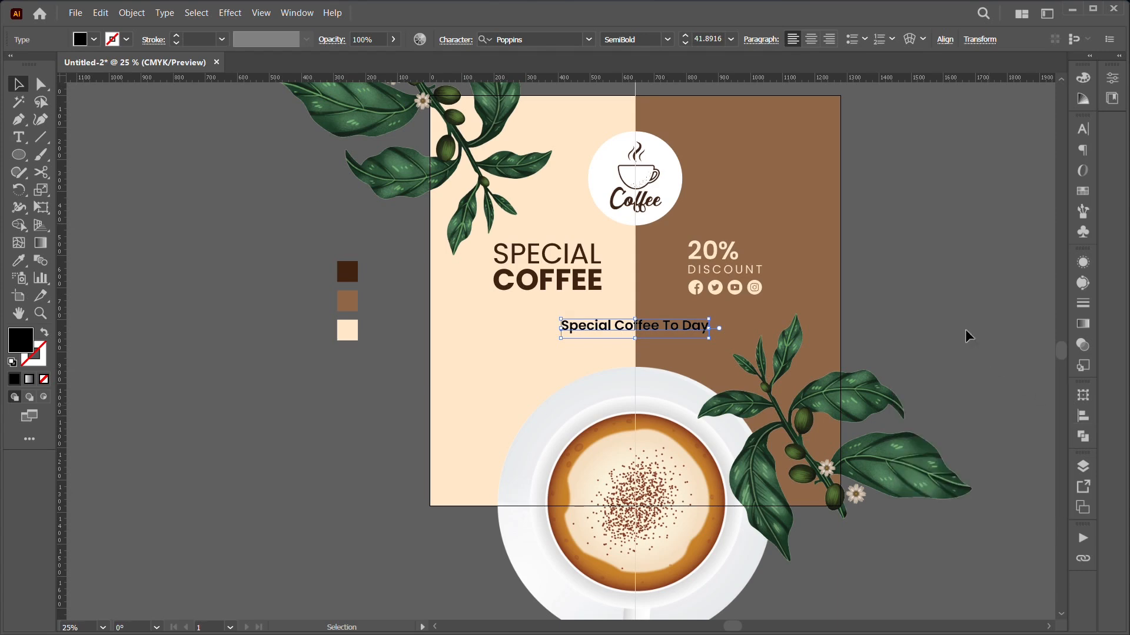
{"action": "left_click", "coordinate": [967, 332]}
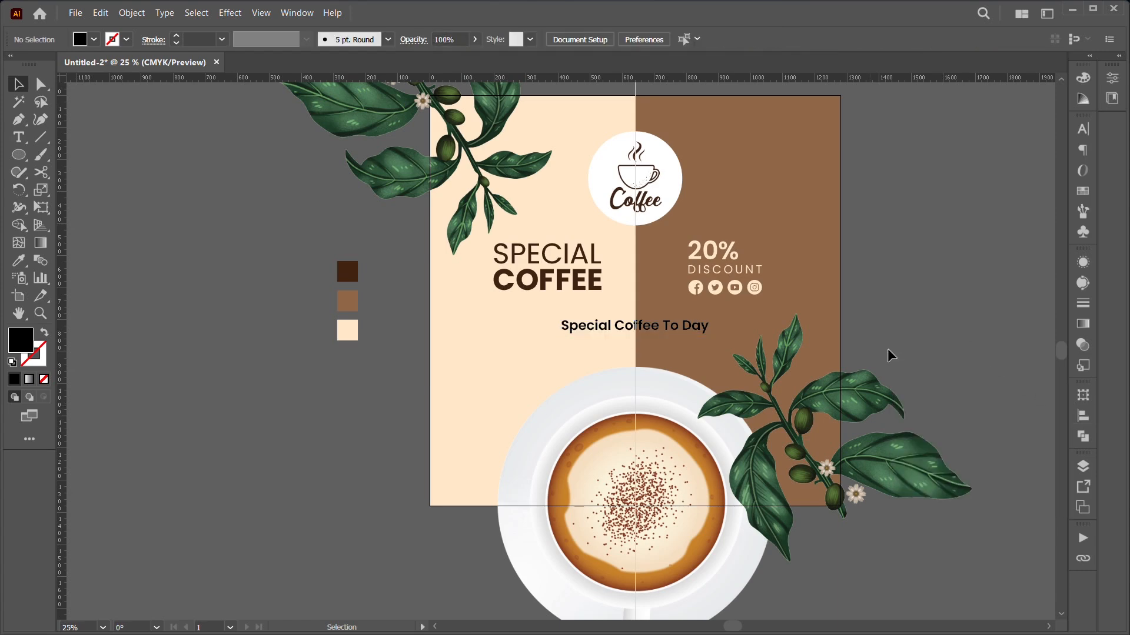
Step: Place the COFFEE BEENS-01 image as a linked file on the cream half near the coffee cup
{"action": "left_click", "coordinate": [75, 13]}
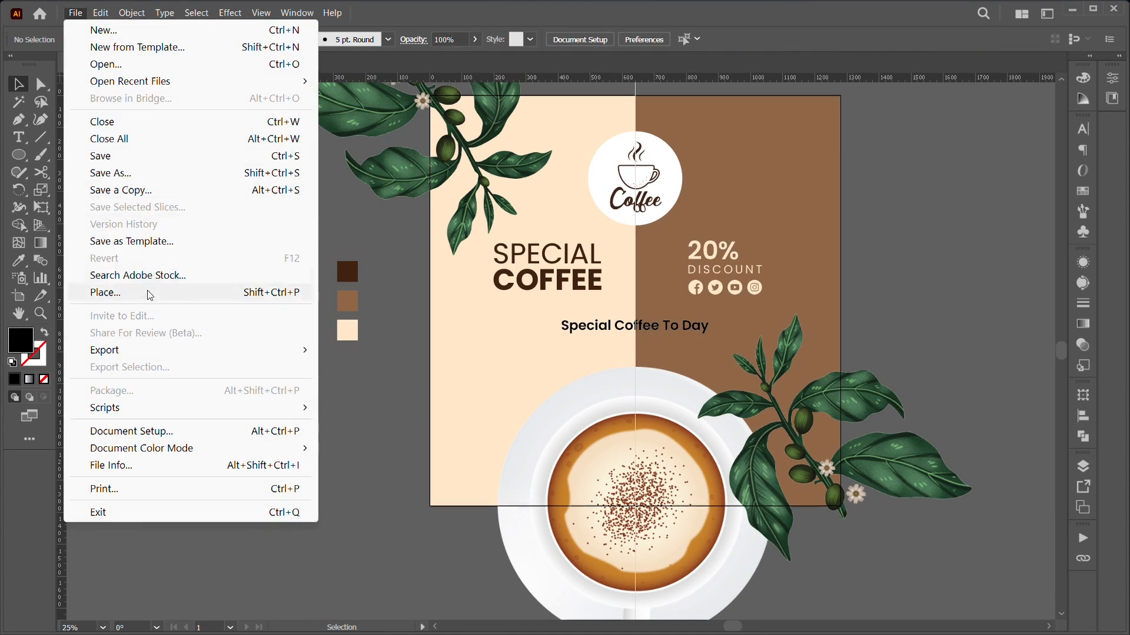
{"action": "left_click", "coordinate": [147, 292]}
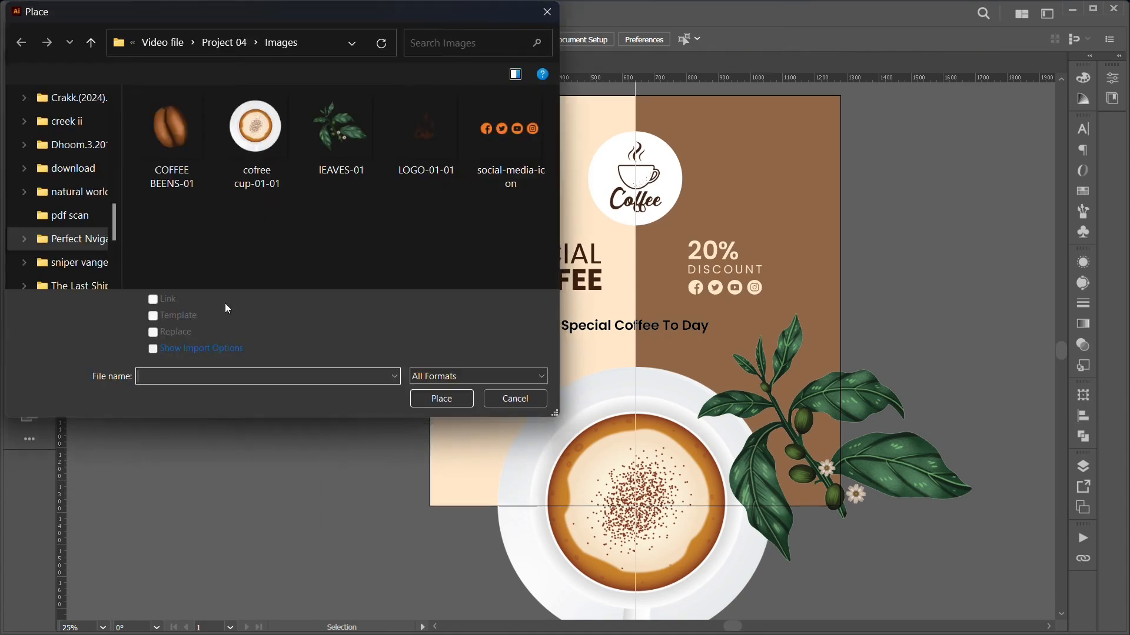
{"action": "left_click", "coordinate": [171, 132]}
{"action": "left_click", "coordinate": [152, 299]}
{"action": "left_click", "coordinate": [425, 400]}
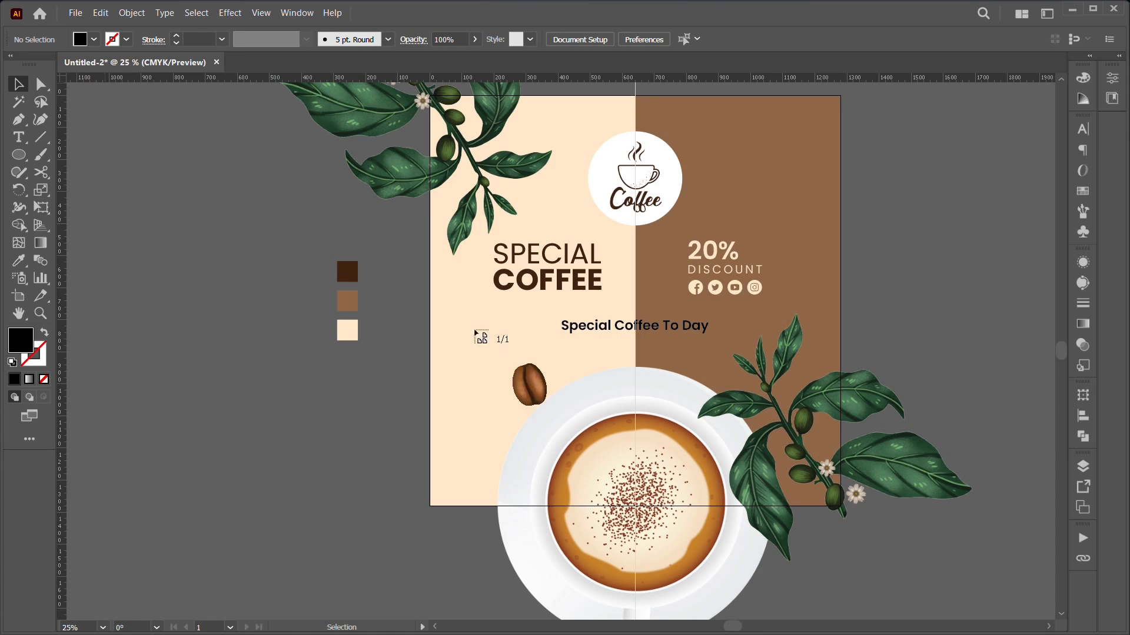
{"action": "left_click_drag", "start_coordinate": [474, 329], "coordinate": [587, 433]}
Step: Move the coffee bean to the saucer's upper rim on the brown half and scale it down to a smaller size
{"action": "left_click_drag", "start_coordinate": [551, 396], "coordinate": [724, 377]}
{"action": "left_click_drag", "start_coordinate": [757, 423], "coordinate": [713, 400]}
{"action": "key", "text": "ctrl+z"}
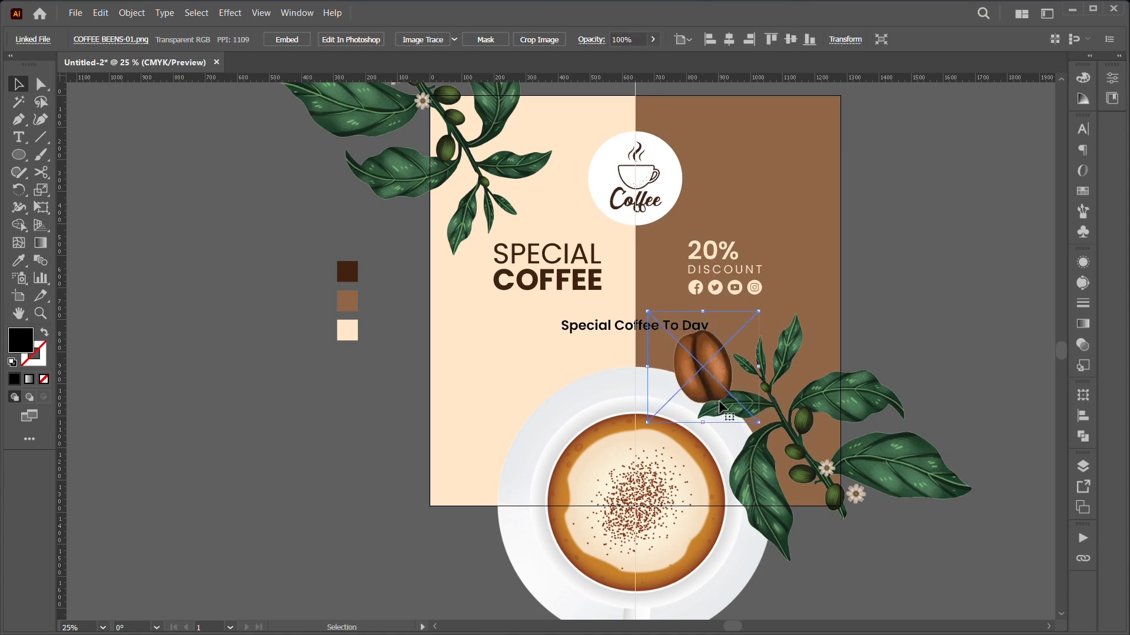
{"action": "left_click_drag", "start_coordinate": [755, 422], "coordinate": [711, 402]}
Step: Copy the bean twice at smaller size onto the saucer's rim on the cream half and rotate the lower copy about 45°
{"action": "left_click_drag", "start_coordinate": [694, 355], "coordinate": [509, 490]}
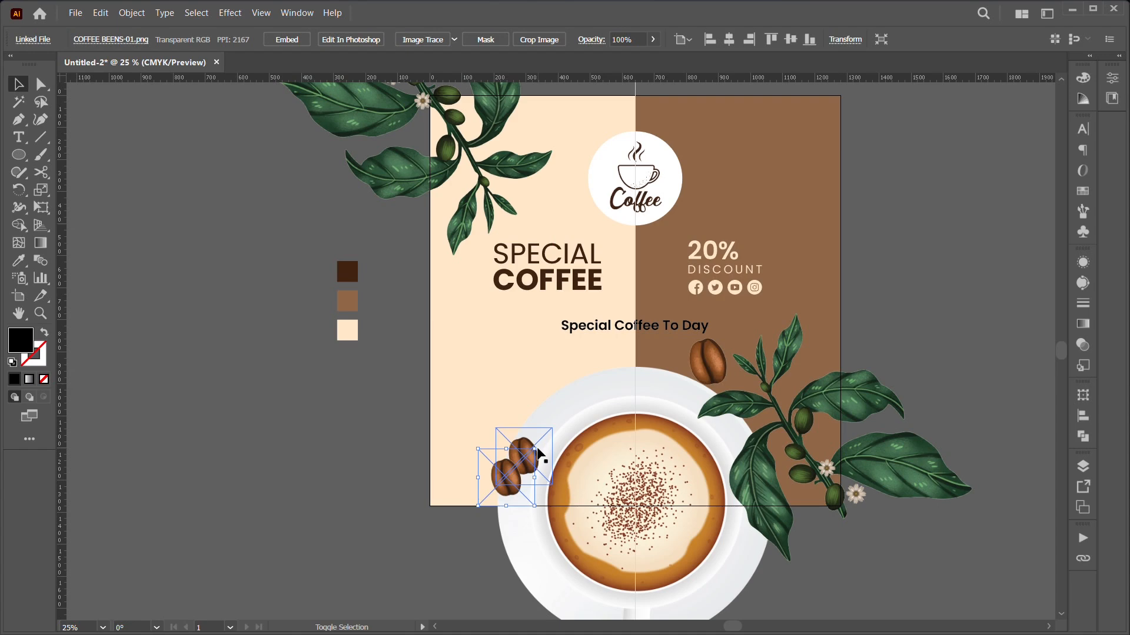
{"action": "left_click_drag", "start_coordinate": [512, 439], "coordinate": [506, 439]}
{"action": "left_click_drag", "start_coordinate": [504, 489], "coordinate": [516, 485]}
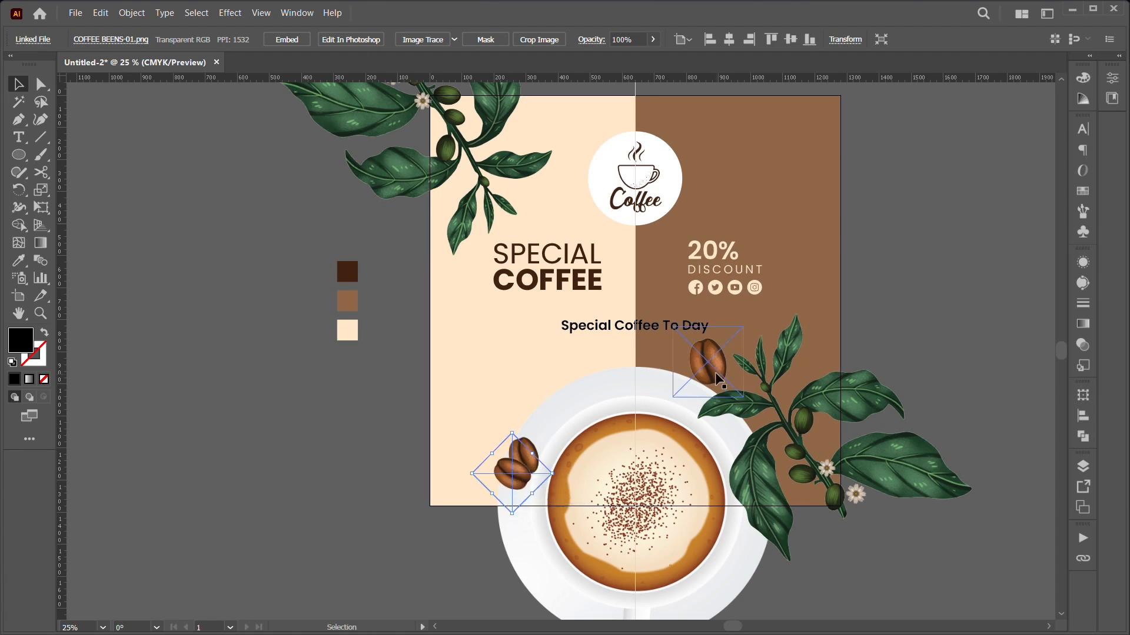
Step: Copy the bean at a larger size above the 20% discount block and apply a Gaussian Blur of about 25.15 pixels
{"action": "left_click_drag", "start_coordinate": [716, 378], "coordinate": [824, 245]}
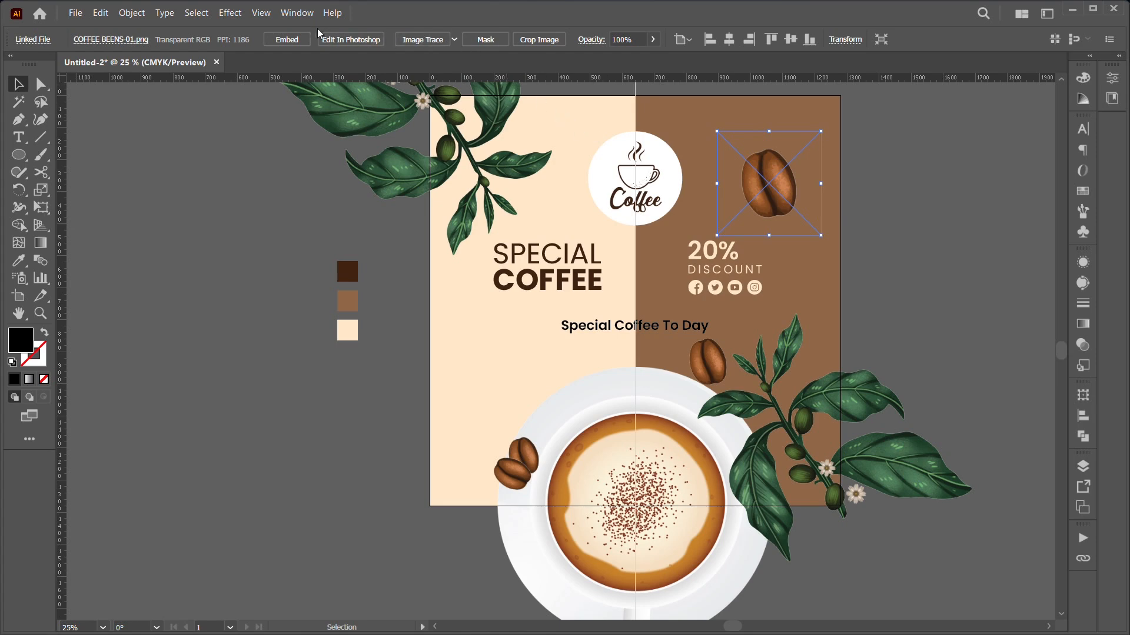
{"action": "left_click", "coordinate": [1085, 264]}
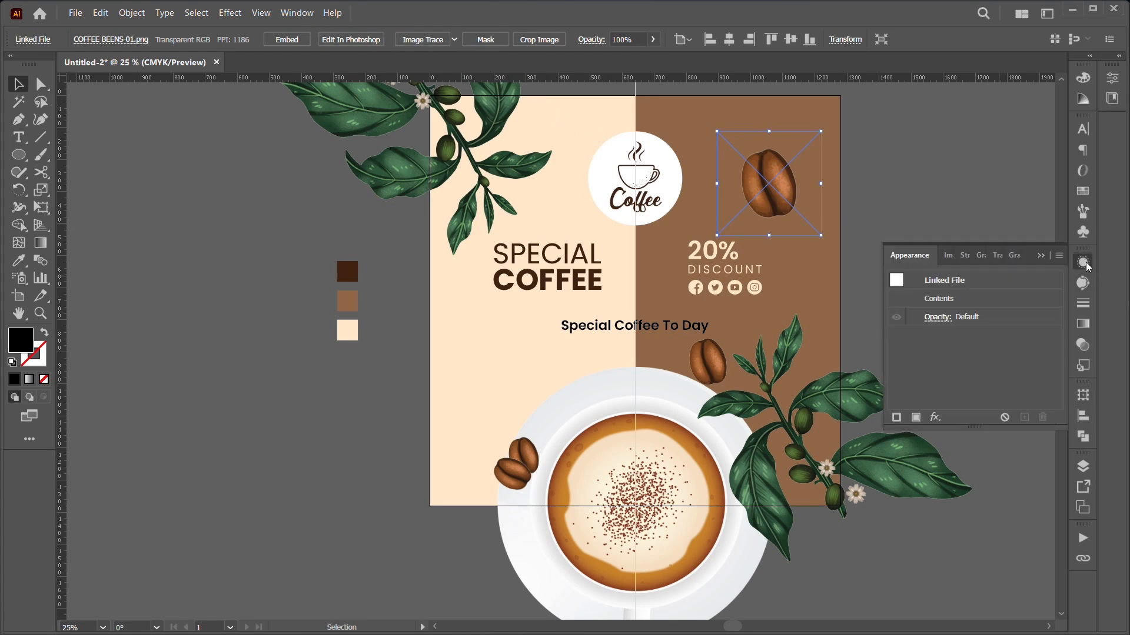
{"action": "left_click", "coordinate": [935, 418]}
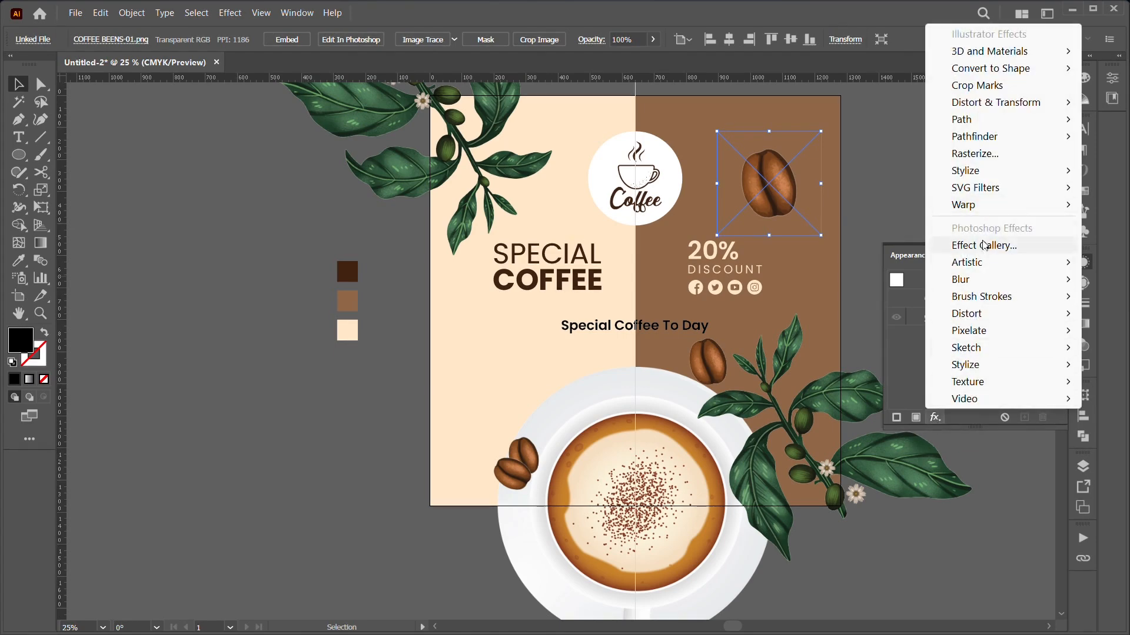
{"action": "mouse_move", "coordinate": [984, 279]}
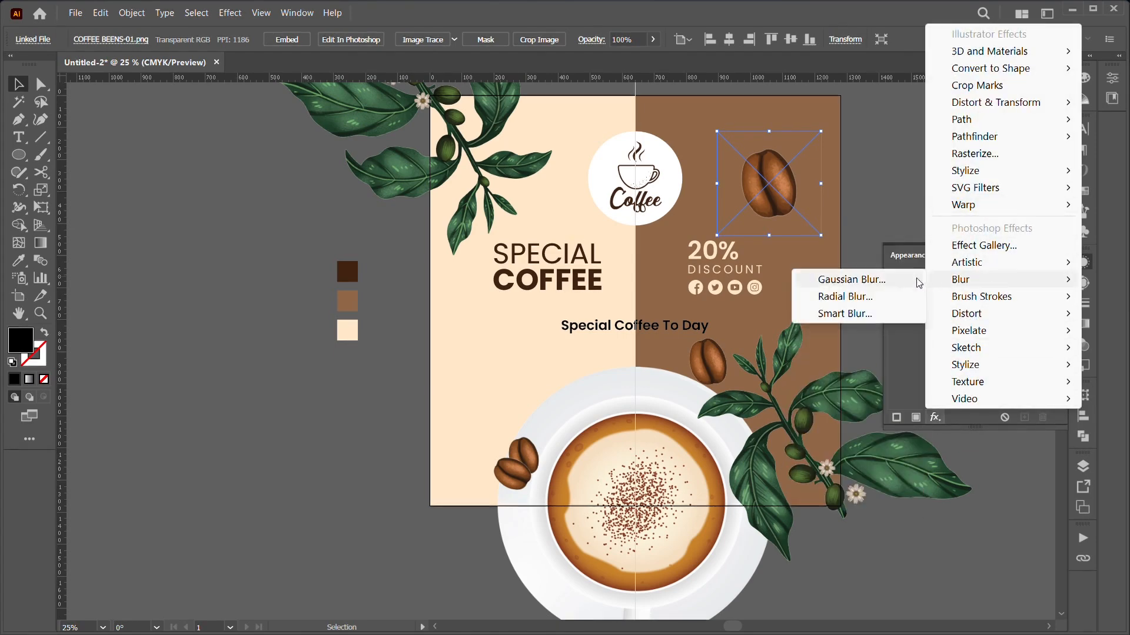
{"action": "left_click", "coordinate": [847, 296]}
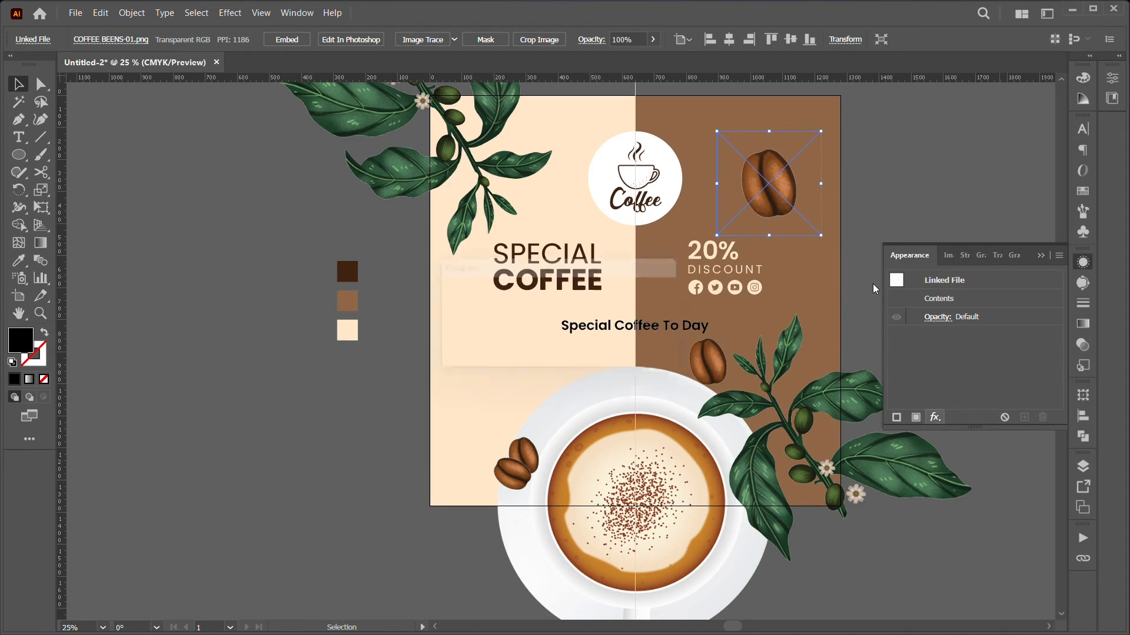
{"action": "left_click_drag", "start_coordinate": [779, 146], "coordinate": [427, 160]}
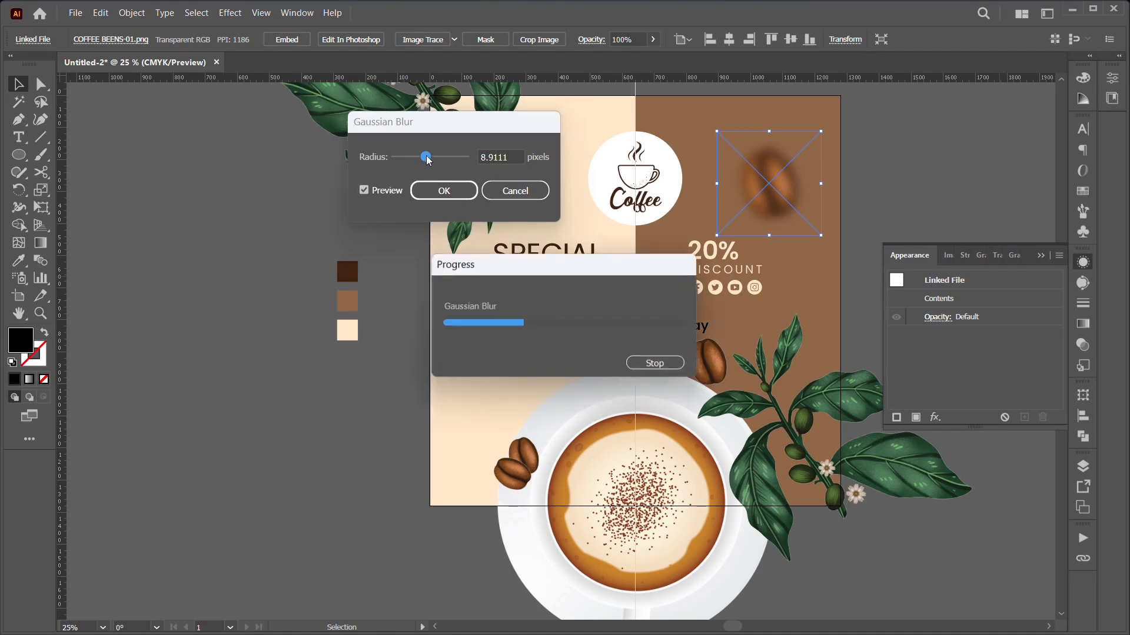
{"action": "left_click_drag", "start_coordinate": [426, 156], "coordinate": [435, 159]}
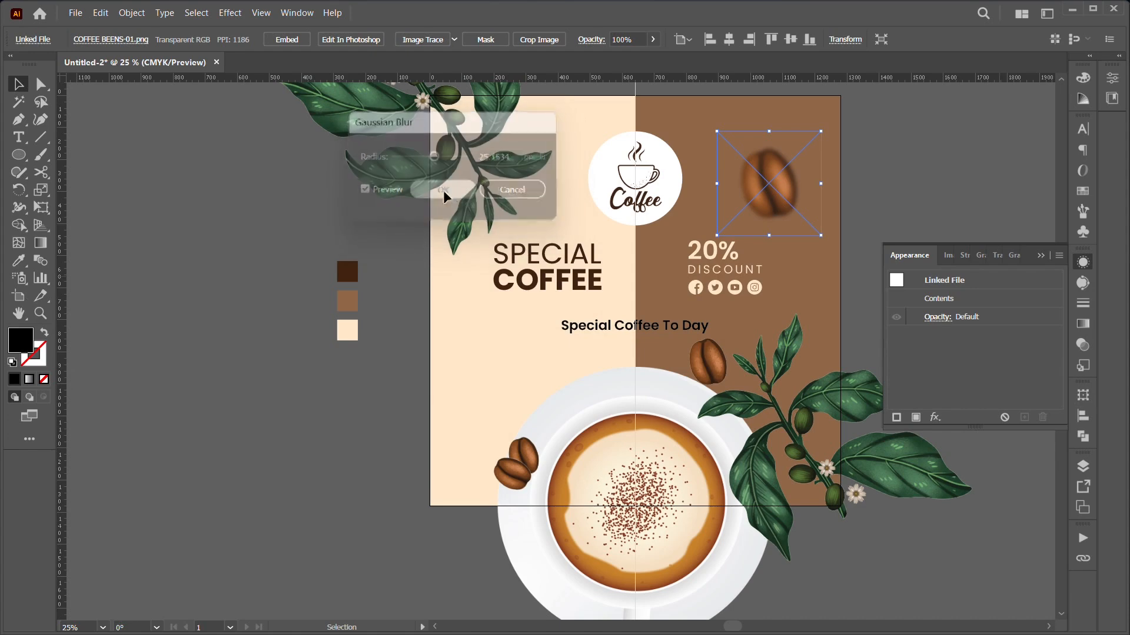
{"action": "left_click", "coordinate": [444, 191]}
Step: Copy the sharp bean from the saucer's rim to the cream half below the headline and adjust its size slightly
{"action": "left_click_drag", "start_coordinate": [713, 374], "coordinate": [510, 382]}
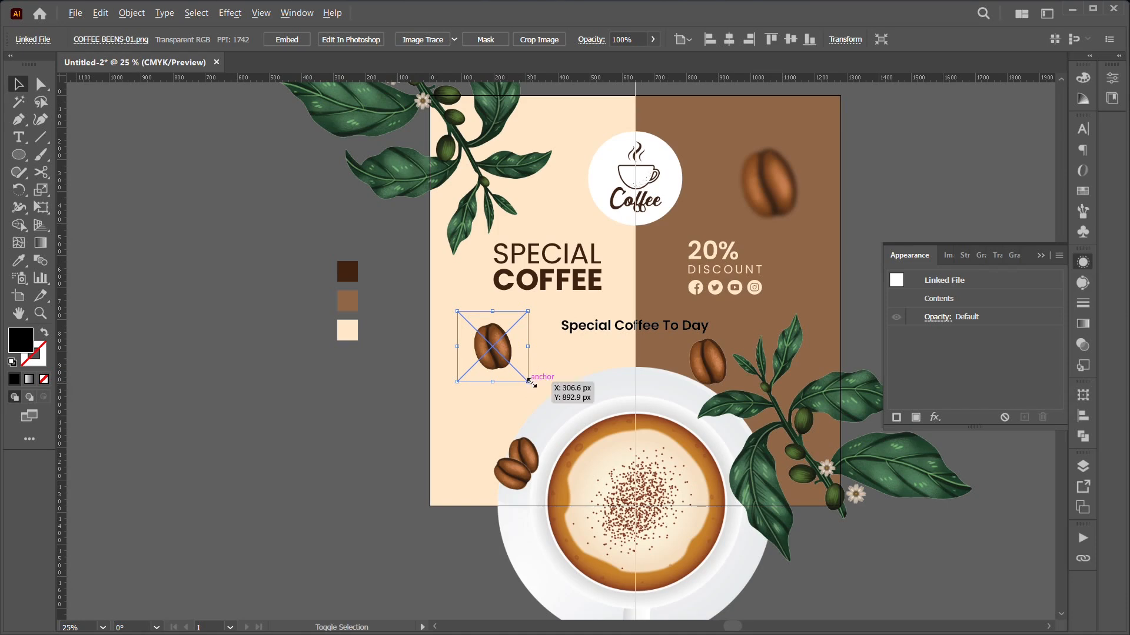
{"action": "left_click_drag", "start_coordinate": [529, 382], "coordinate": [528, 386]}
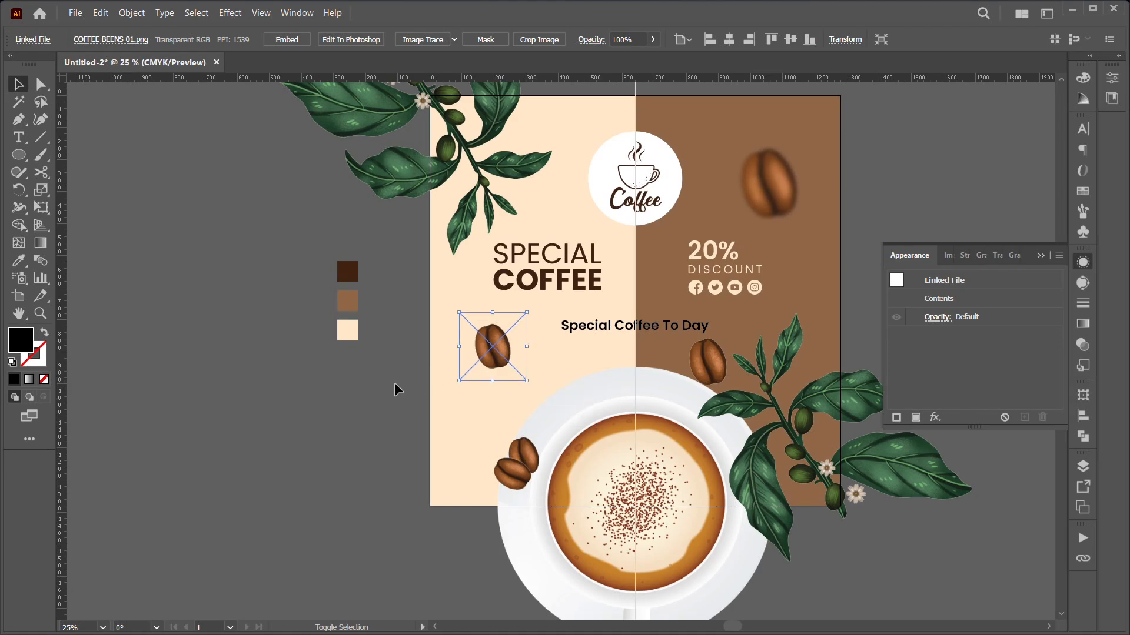
{"action": "left_click", "coordinate": [394, 383]}
{"action": "left_click", "coordinate": [488, 360]}
Step: Apply a light Gaussian Blur to the bean below the headline, with a smaller radius than the bean above the discount block
{"action": "left_click", "coordinate": [935, 417]}
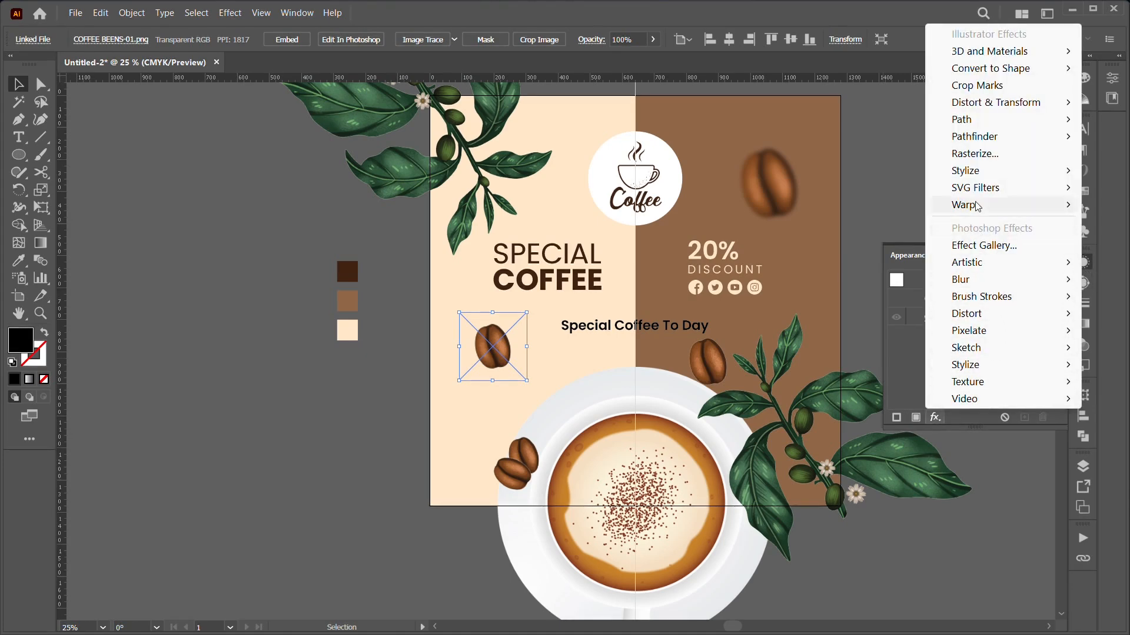
{"action": "mouse_move", "coordinate": [977, 173]}
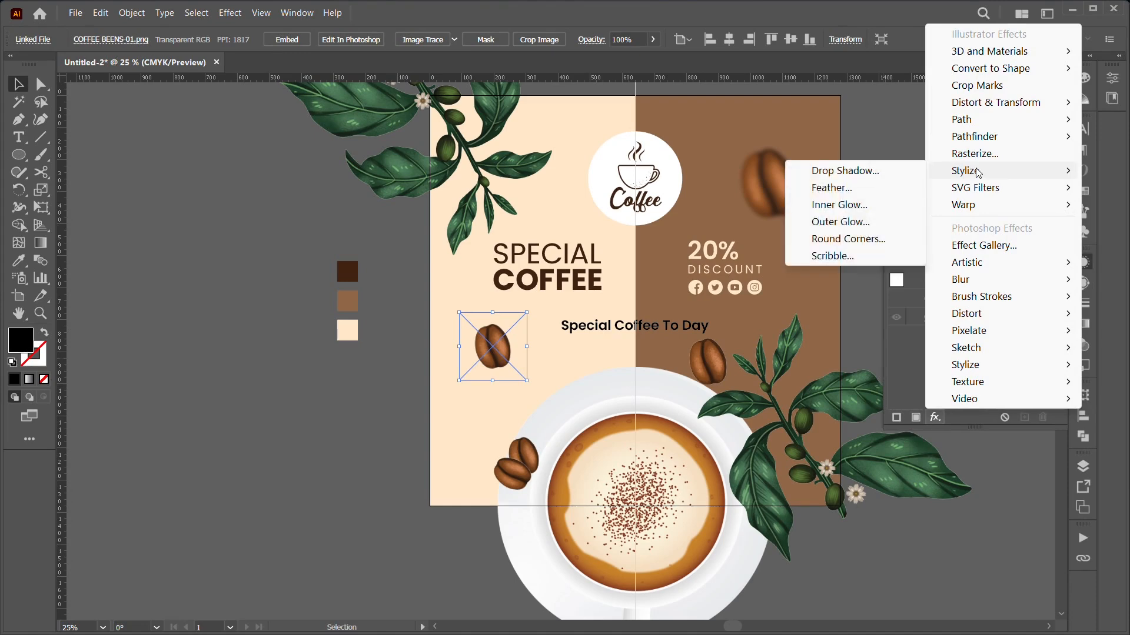
{"action": "mouse_move", "coordinate": [972, 280]}
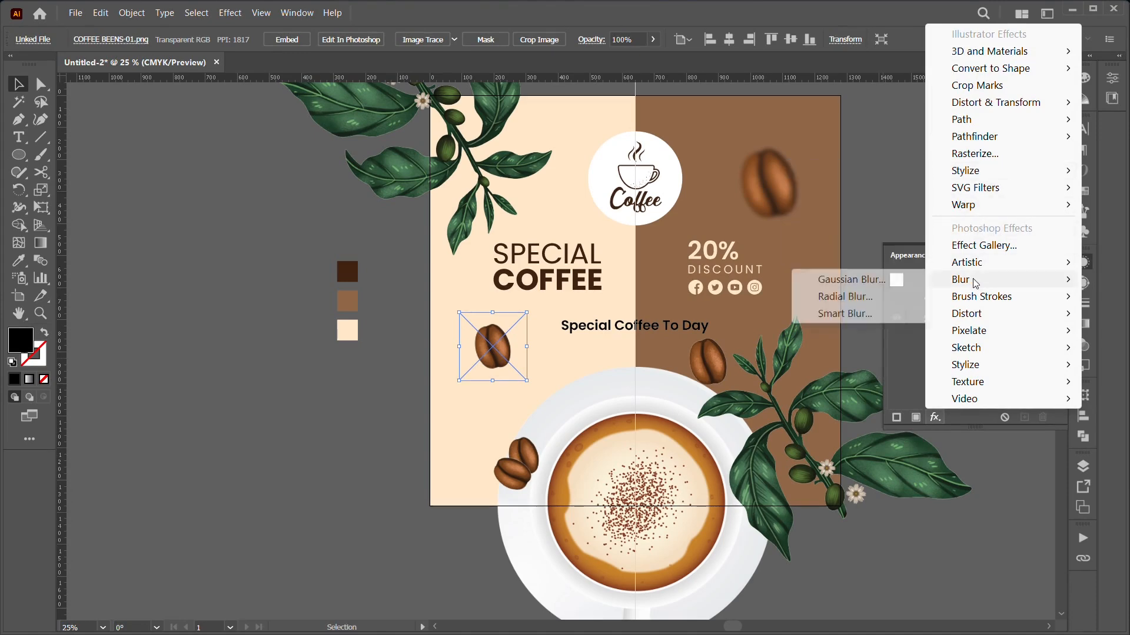
{"action": "left_click", "coordinate": [863, 285]}
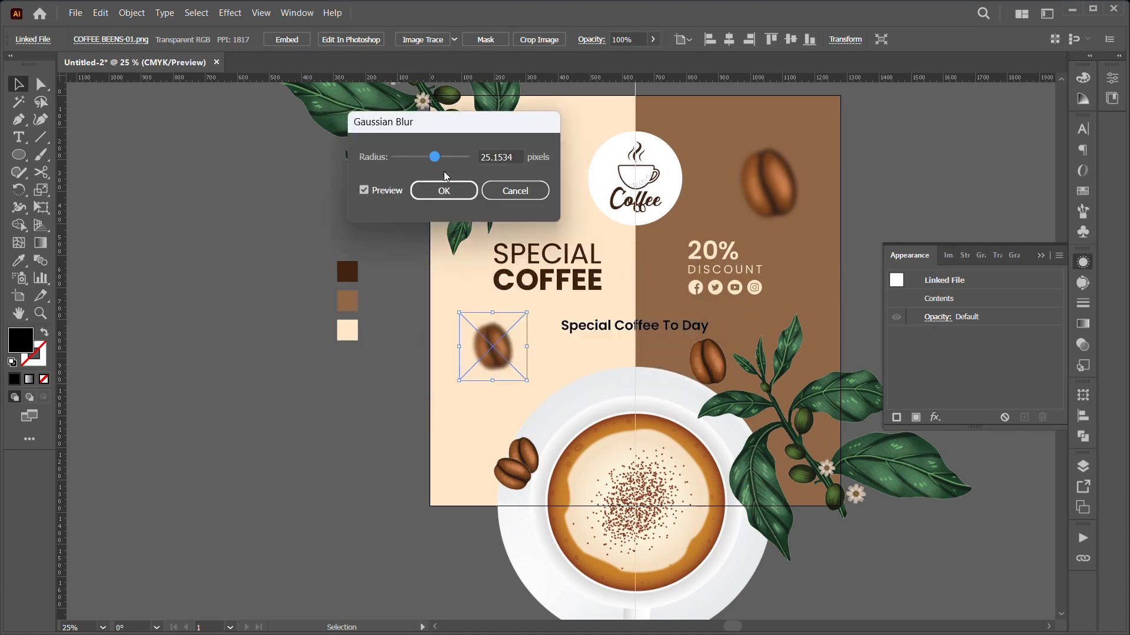
{"action": "left_click_drag", "start_coordinate": [434, 157], "coordinate": [429, 157]}
{"action": "left_click", "coordinate": [443, 190]}
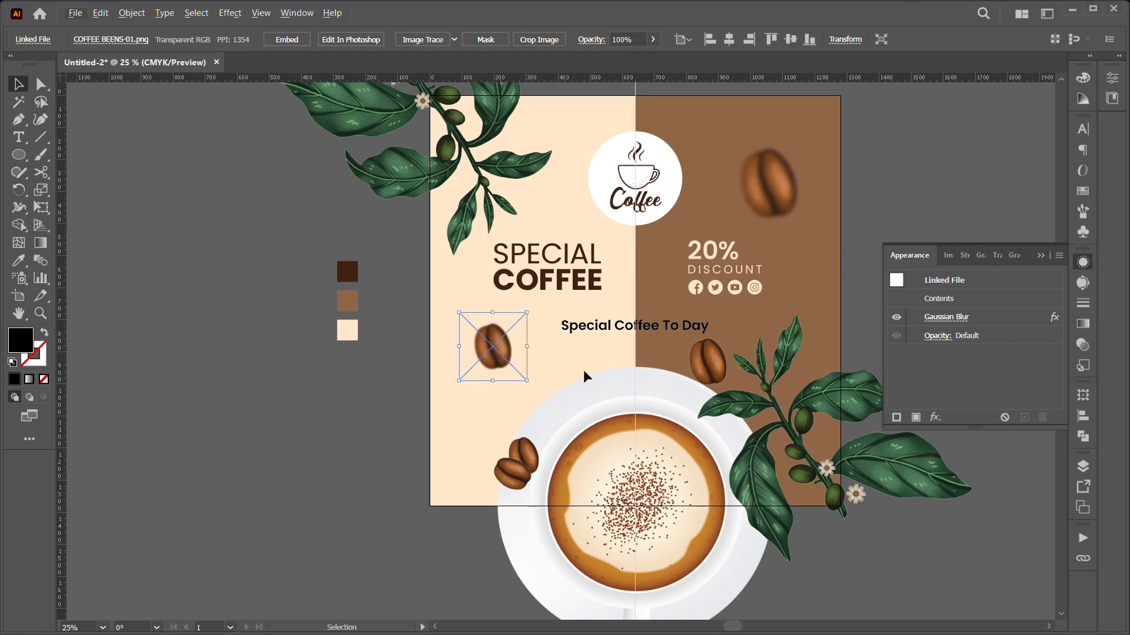
{"action": "left_click", "coordinate": [940, 537]}
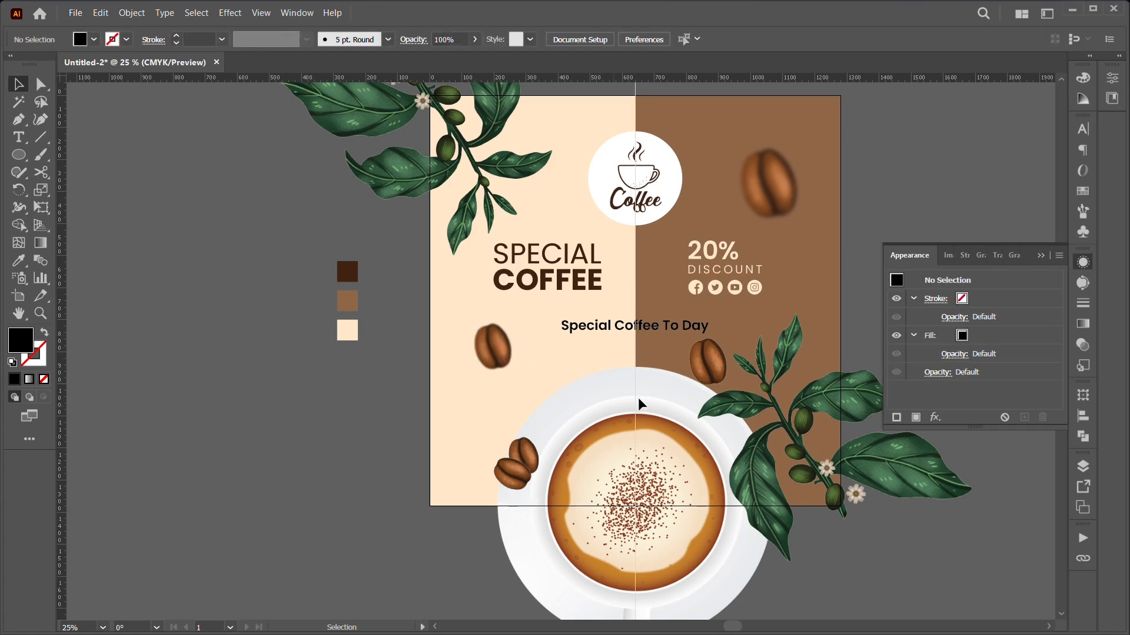
Step: Copy a smaller bean beside the logo on the cream half and apply a Gaussian Blur of about 42.5 pixels
{"action": "left_click_drag", "start_coordinate": [704, 368], "coordinate": [600, 178]}
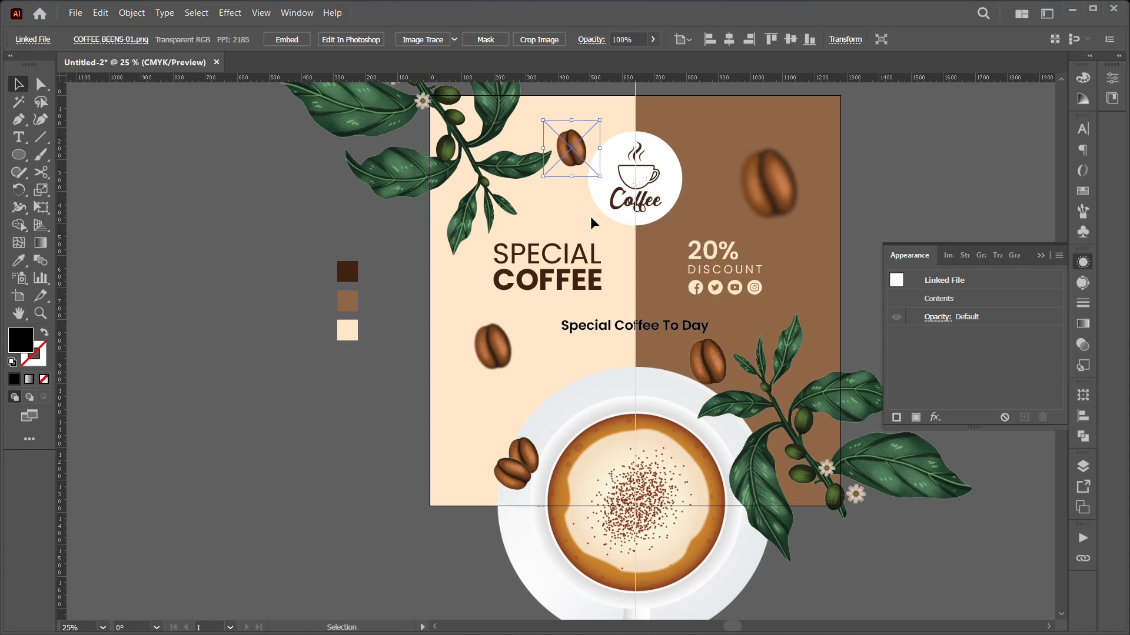
{"action": "left_click", "coordinate": [935, 417]}
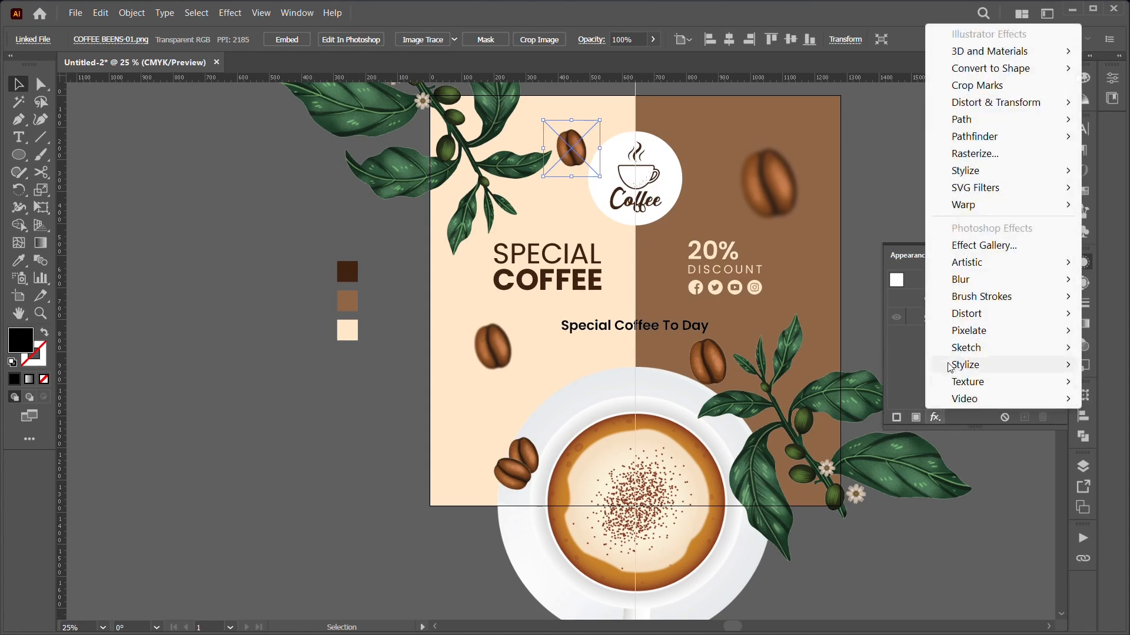
{"action": "mouse_move", "coordinate": [965, 280]}
{"action": "left_click", "coordinate": [882, 280]}
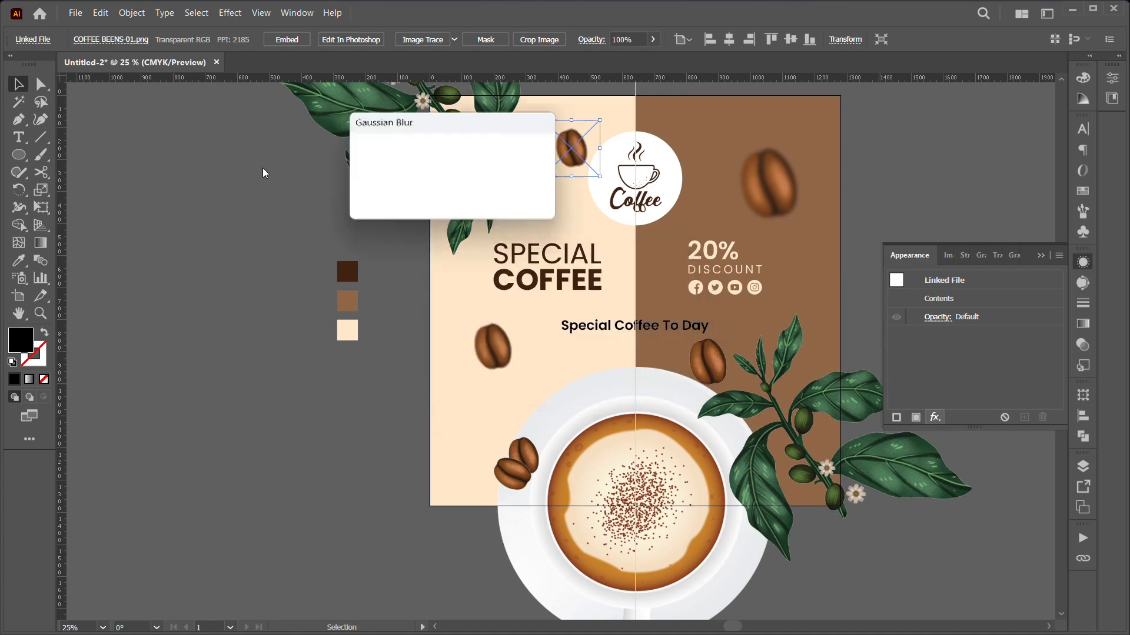
{"action": "left_click_drag", "start_coordinate": [430, 161], "coordinate": [443, 162]}
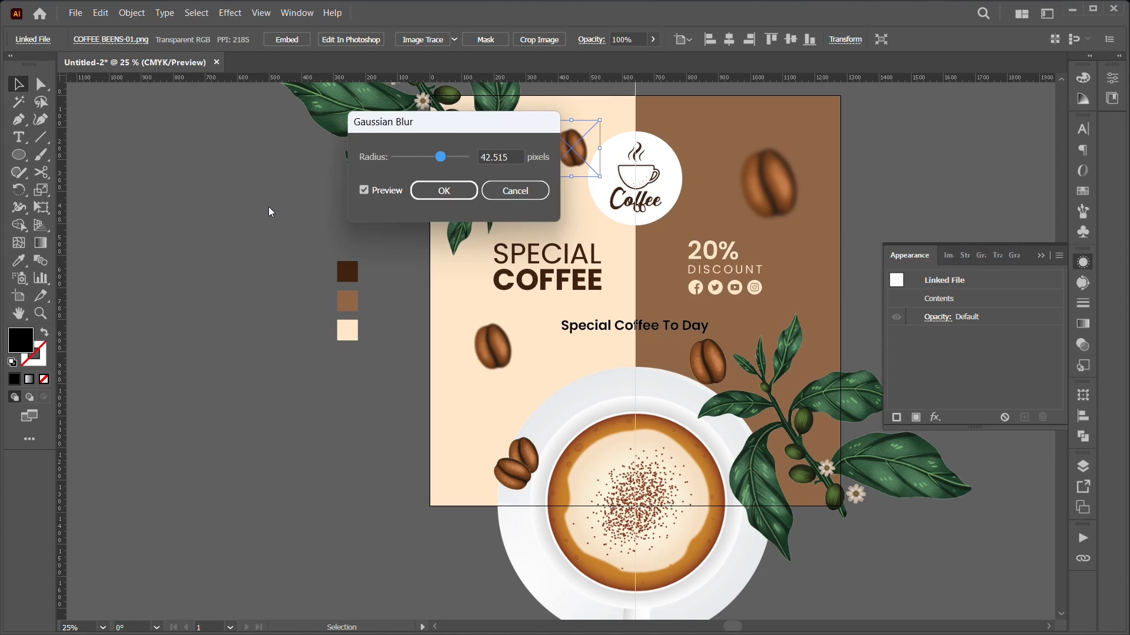
{"action": "key", "text": "Return"}
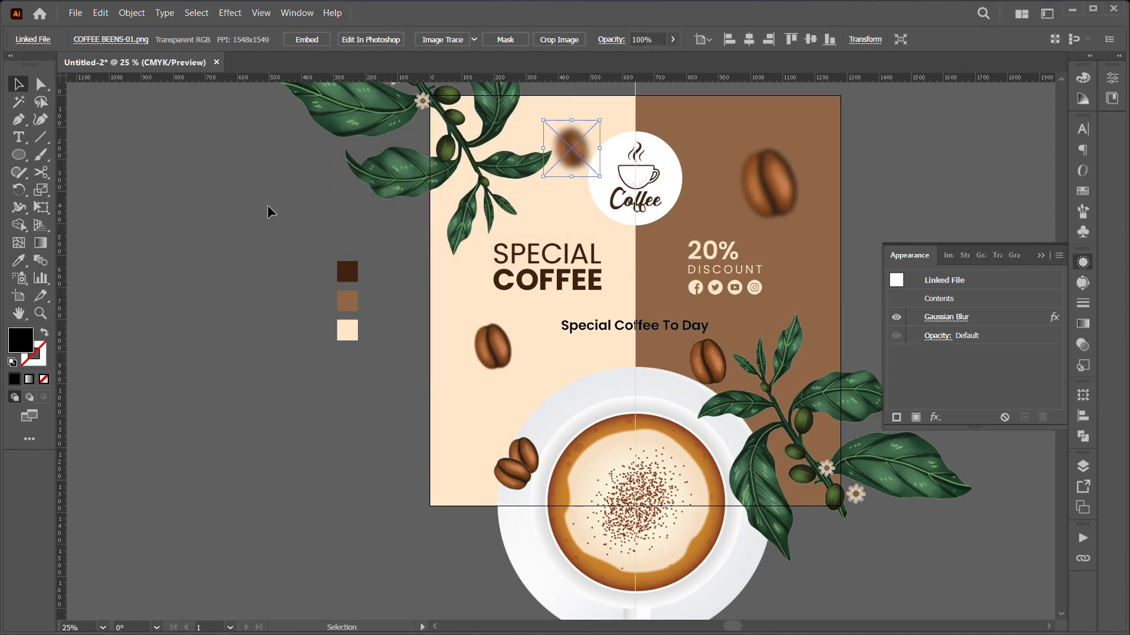
{"action": "left_click", "coordinate": [263, 206]}
Step: Delete the lightly blurred bean below the headline
{"action": "left_click", "coordinate": [501, 344]}
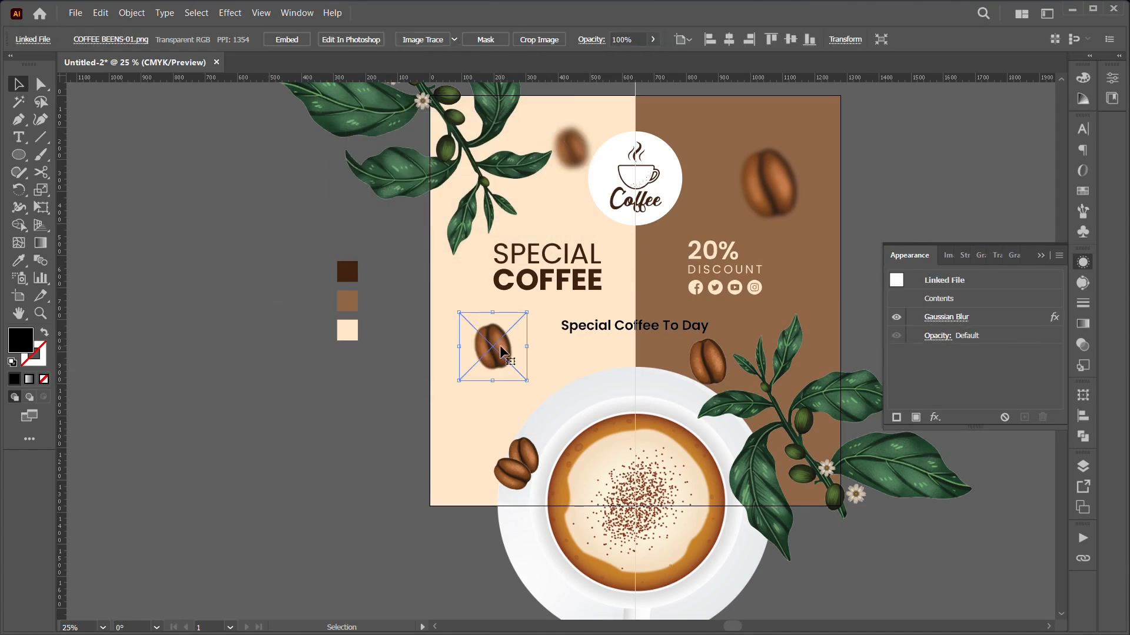
{"action": "key", "text": "Delete"}
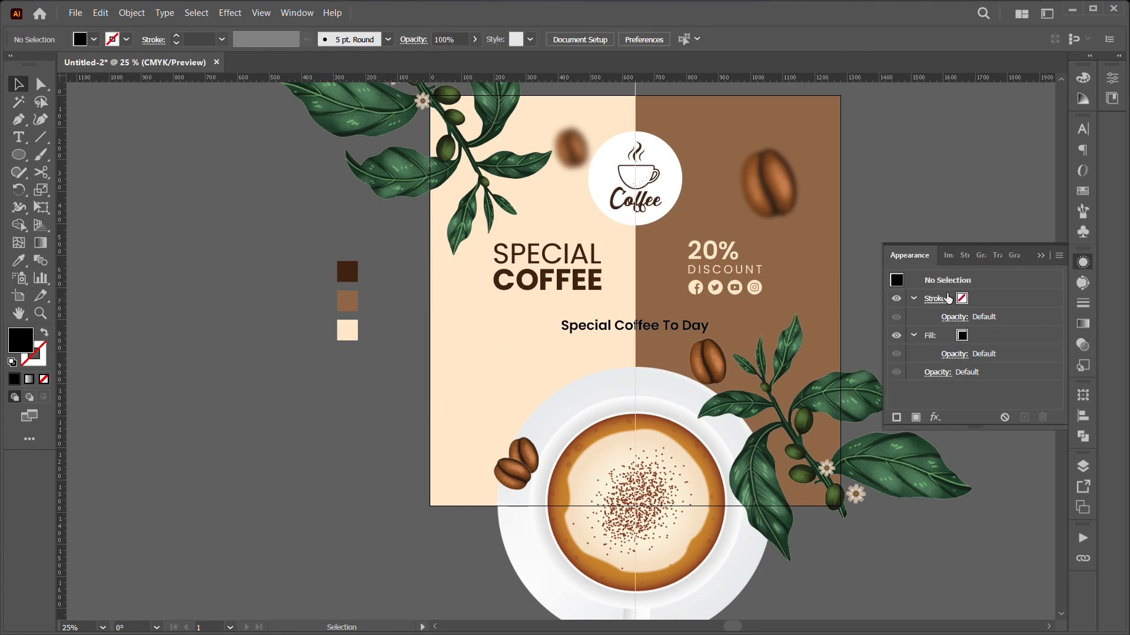
{"action": "left_click", "coordinate": [1038, 257]}
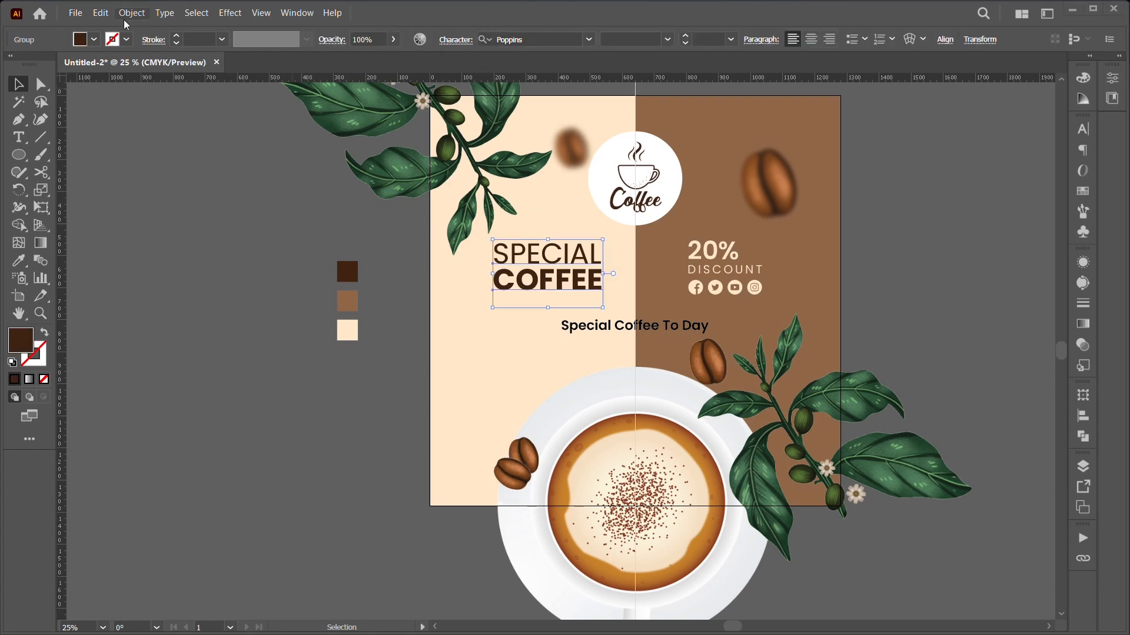
Step: Unlock all objects and move the leaf branch on the cream corner outward by about 57 px left and 101 px up
{"action": "left_click", "coordinate": [128, 17]}
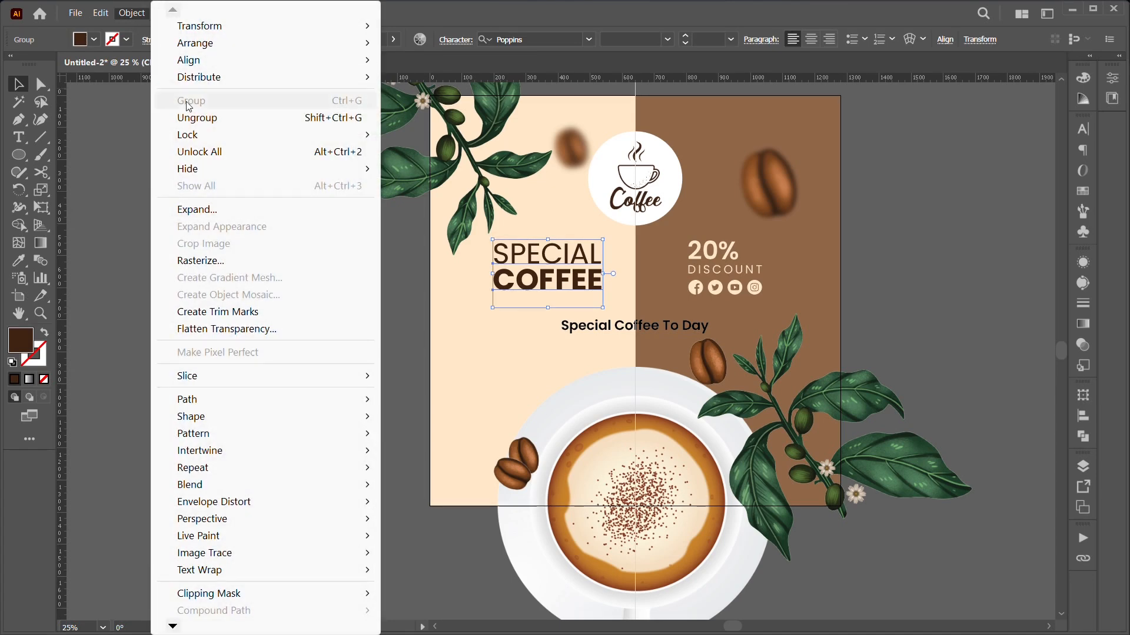
{"action": "left_click", "coordinate": [203, 151]}
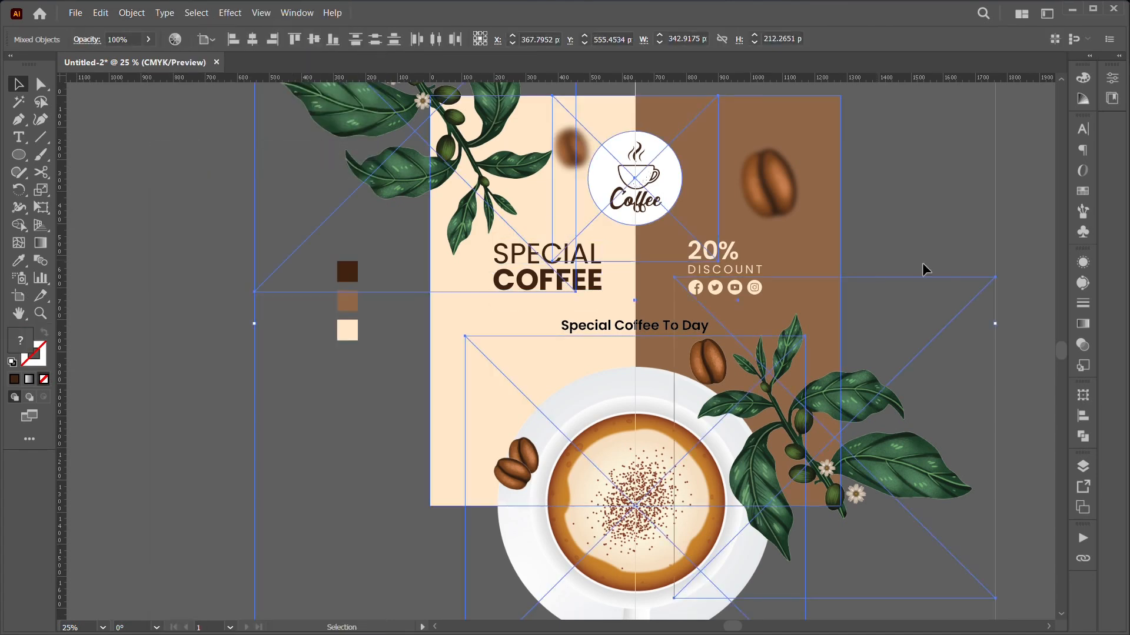
{"action": "left_click", "coordinate": [1018, 265]}
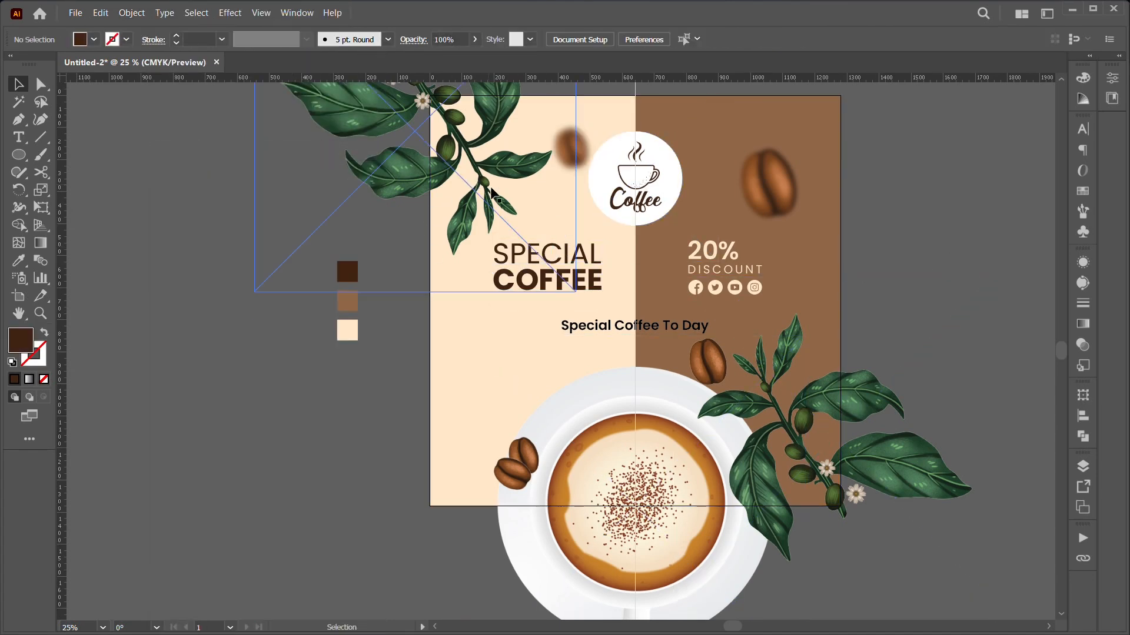
{"action": "scroll", "coordinate": [462, 212], "scroll_direction": "up", "scroll_amount": 3}
{"action": "left_click_drag", "start_coordinate": [463, 214], "coordinate": [445, 181]}
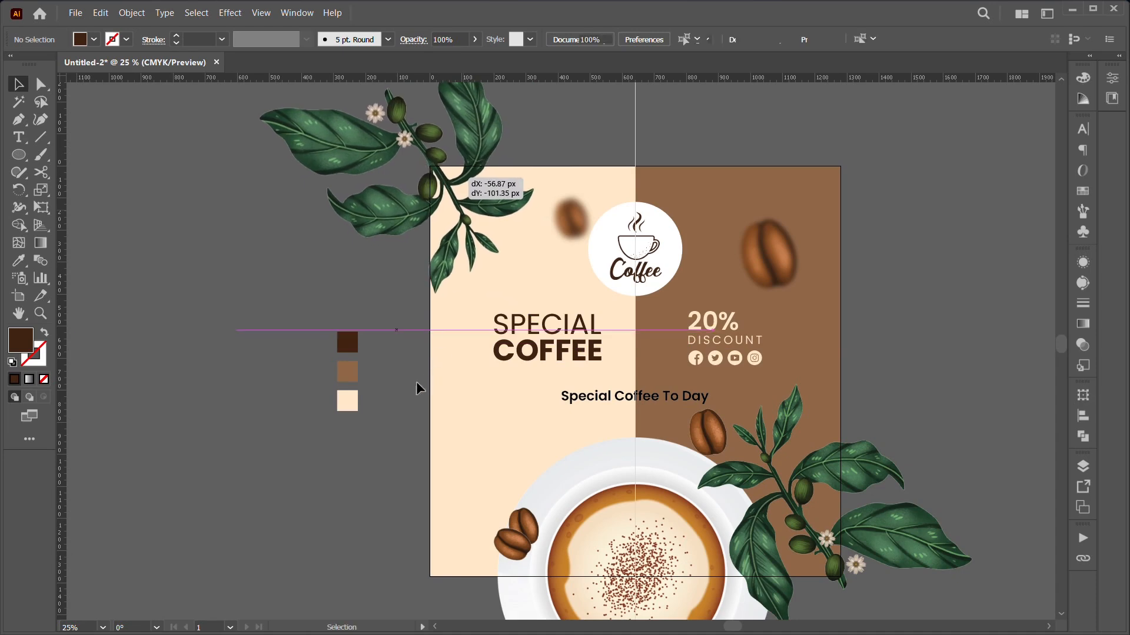
Step: Move the "SPECIAL COFFEE" headline left toward the cream half's outer edge and scale it up slightly
{"action": "left_click", "coordinate": [528, 359]}
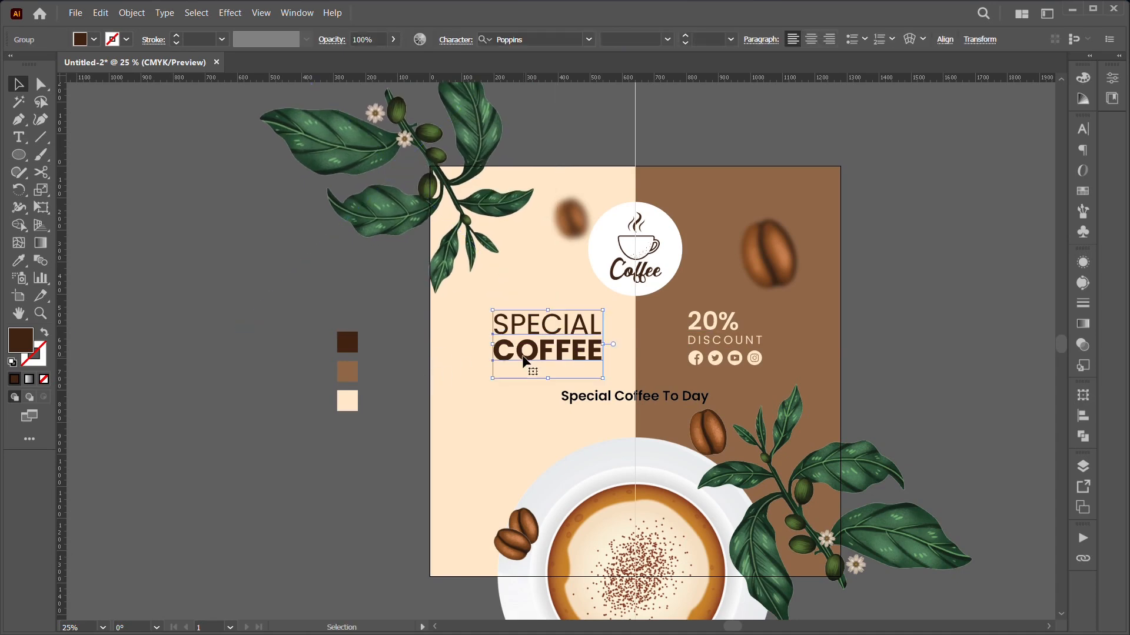
{"action": "left_click_drag", "start_coordinate": [527, 358], "coordinate": [508, 359]}
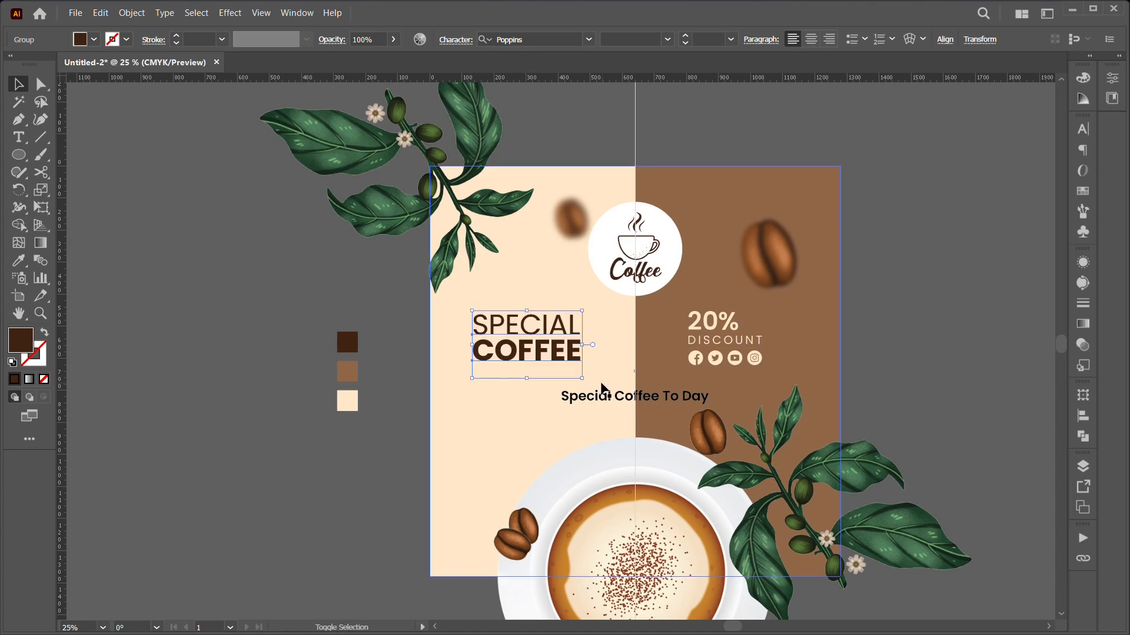
{"action": "left_click_drag", "start_coordinate": [583, 380], "coordinate": [595, 387]}
{"action": "left_click", "coordinate": [898, 383]}
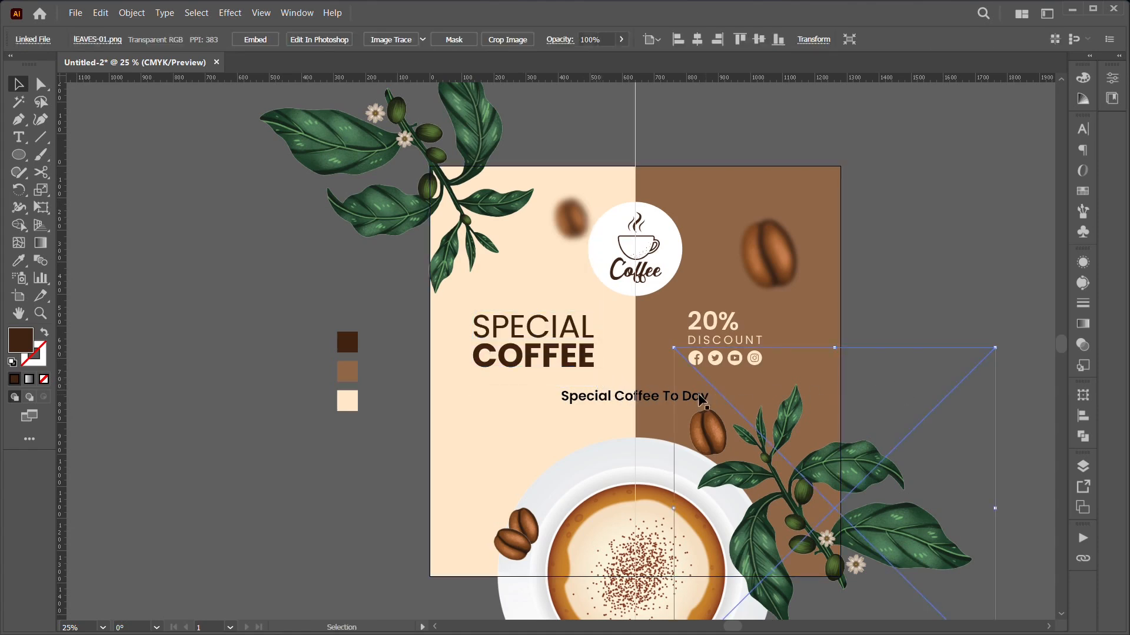
Step: Change the "Special Coffee To Day" line's font weight to Poppins Medium
{"action": "left_click", "coordinate": [647, 400]}
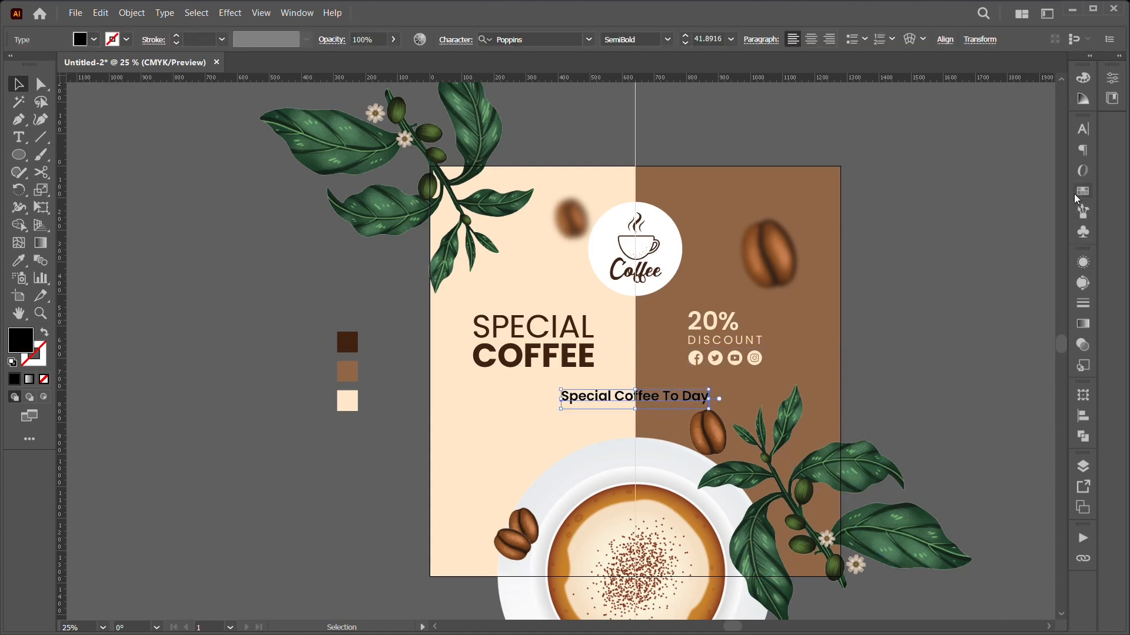
{"action": "left_click", "coordinate": [1081, 130]}
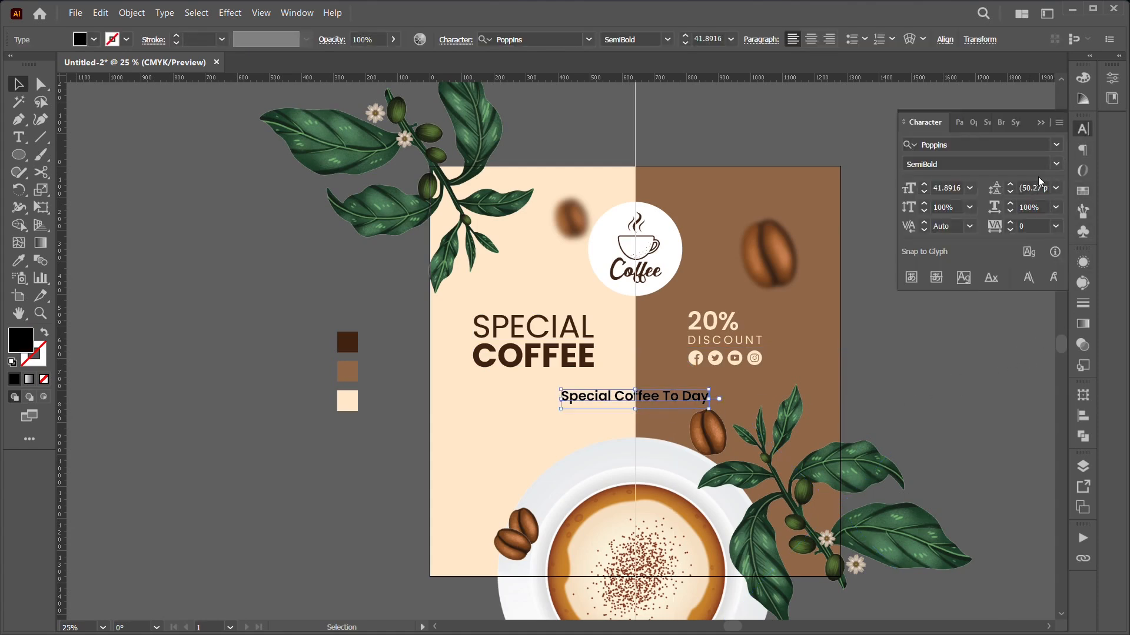
{"action": "left_click", "coordinate": [1054, 168]}
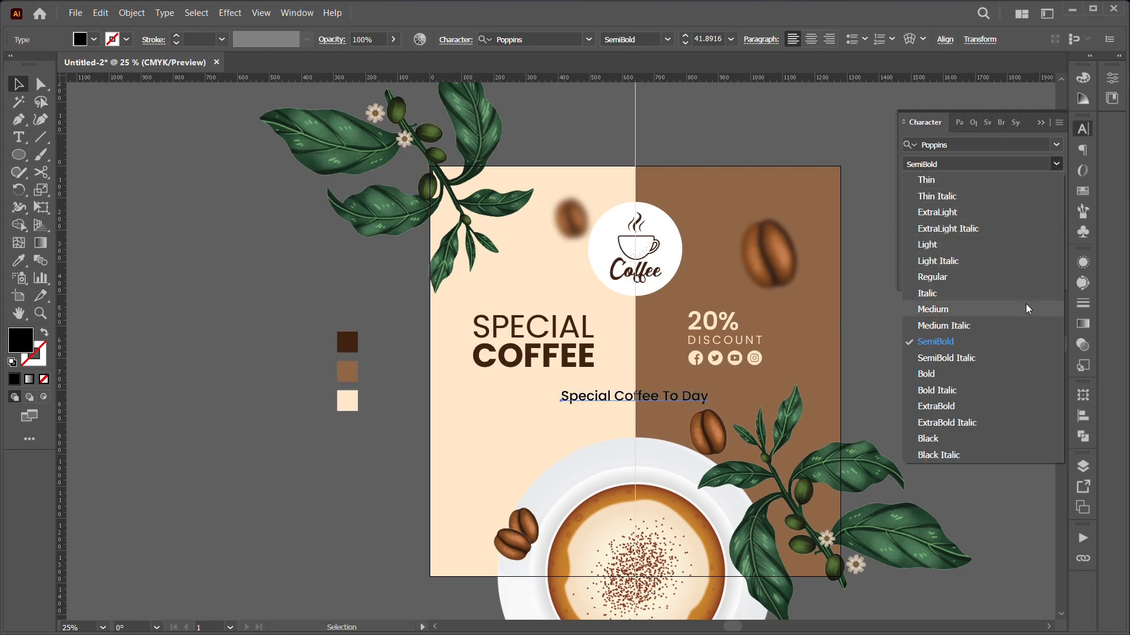
{"action": "key", "text": "Escape"}
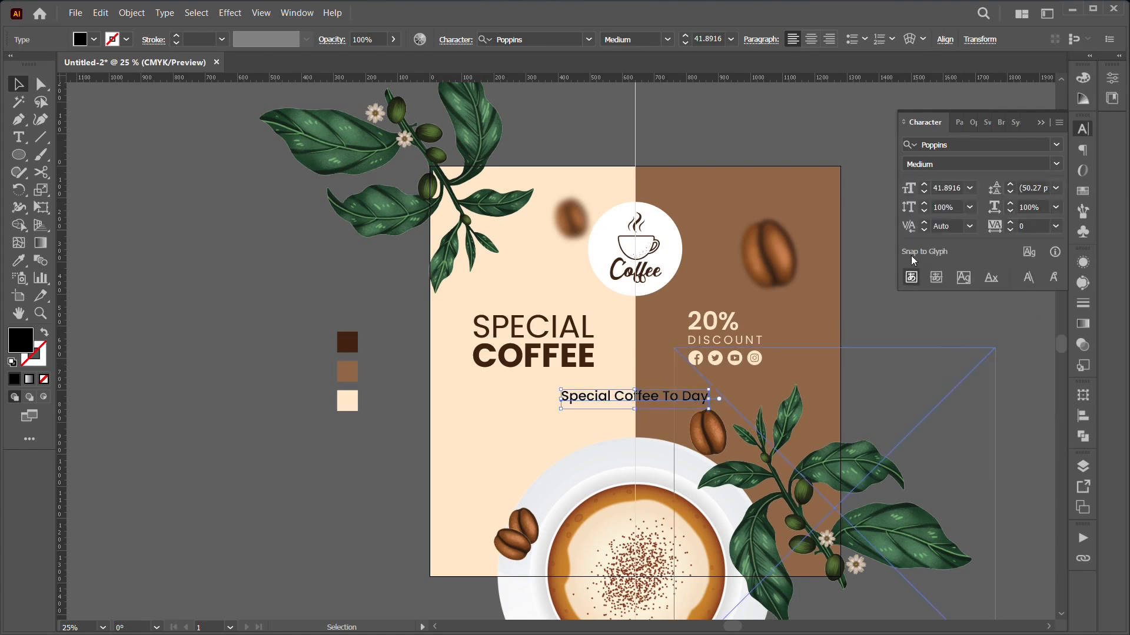
{"action": "left_click", "coordinate": [1041, 121]}
{"action": "left_click", "coordinate": [919, 327]}
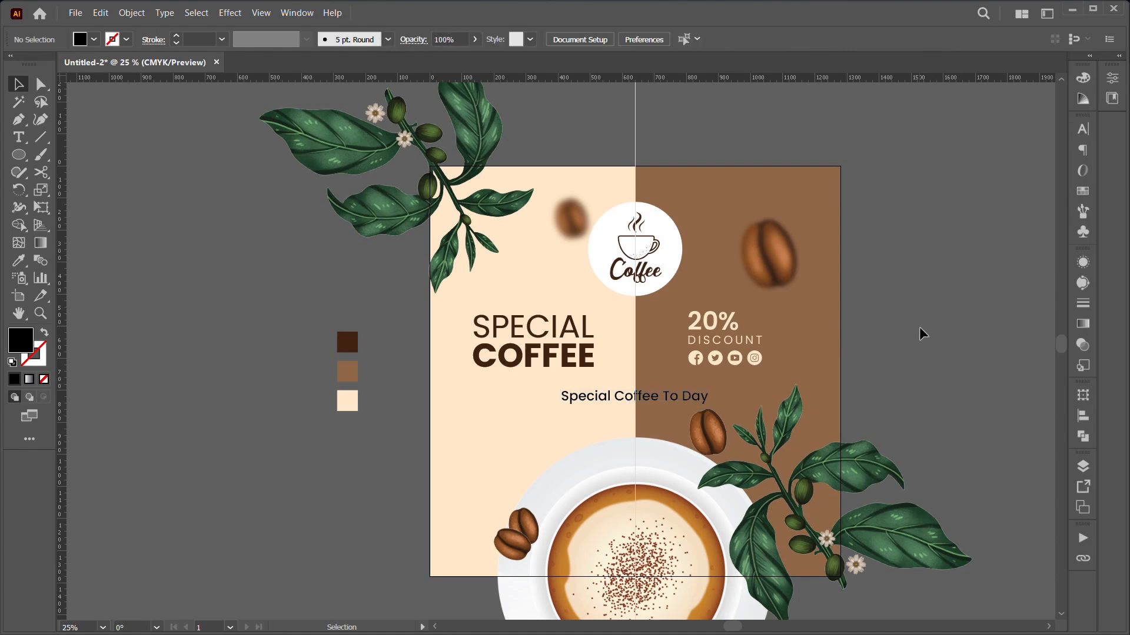
Step: Nudge the "Special Coffee To Day" line up slightly
{"action": "left_click_drag", "start_coordinate": [655, 397], "coordinate": [654, 395]}
{"action": "left_click", "coordinate": [748, 125]}
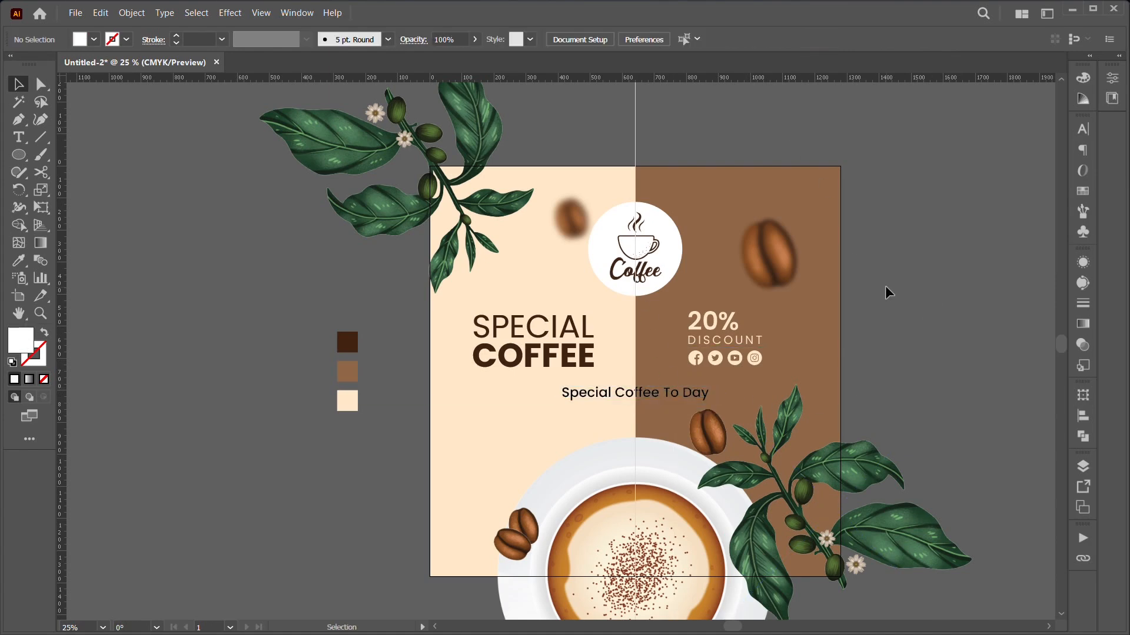
Step: Group the coffee logo image with the white circle behind it
{"action": "left_click", "coordinate": [1082, 467]}
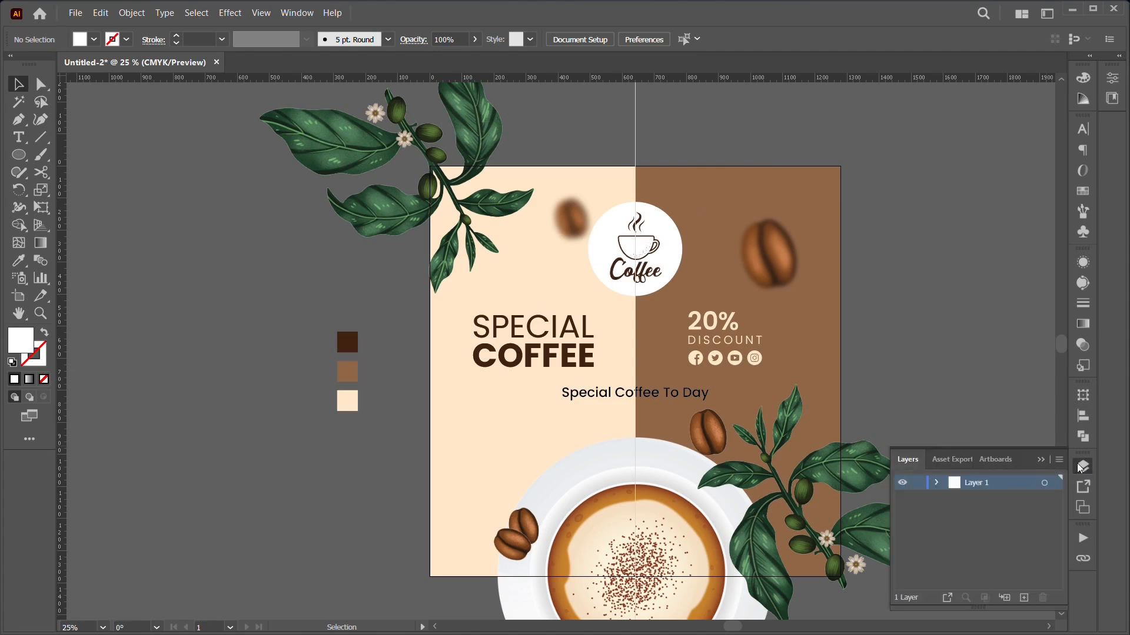
{"action": "left_click", "coordinate": [938, 483]}
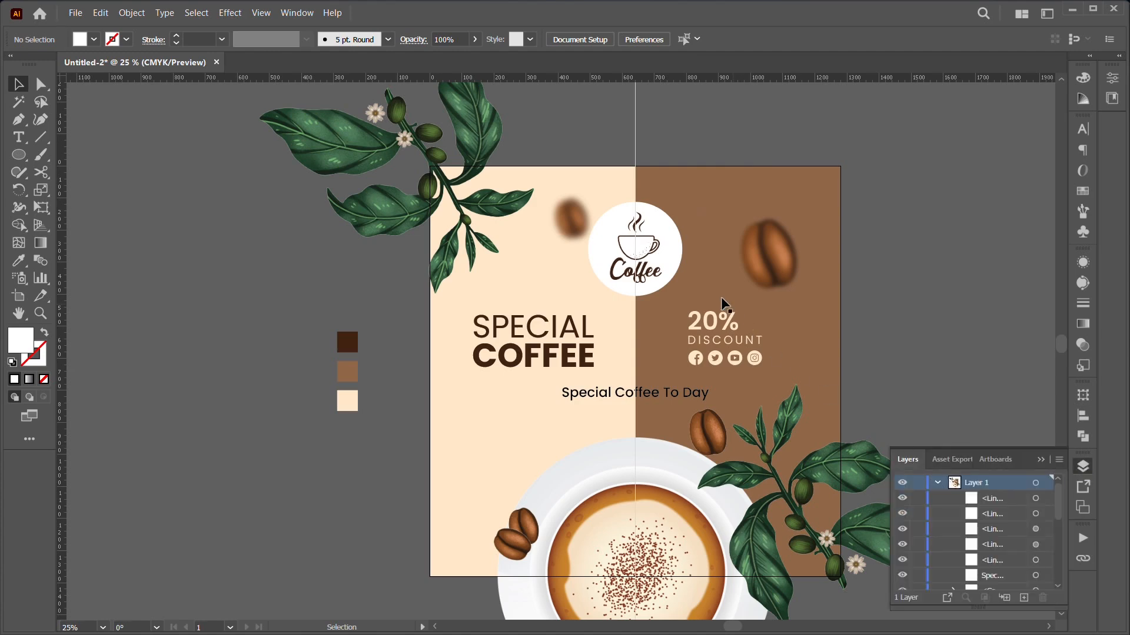
{"action": "left_click", "coordinate": [652, 277]}
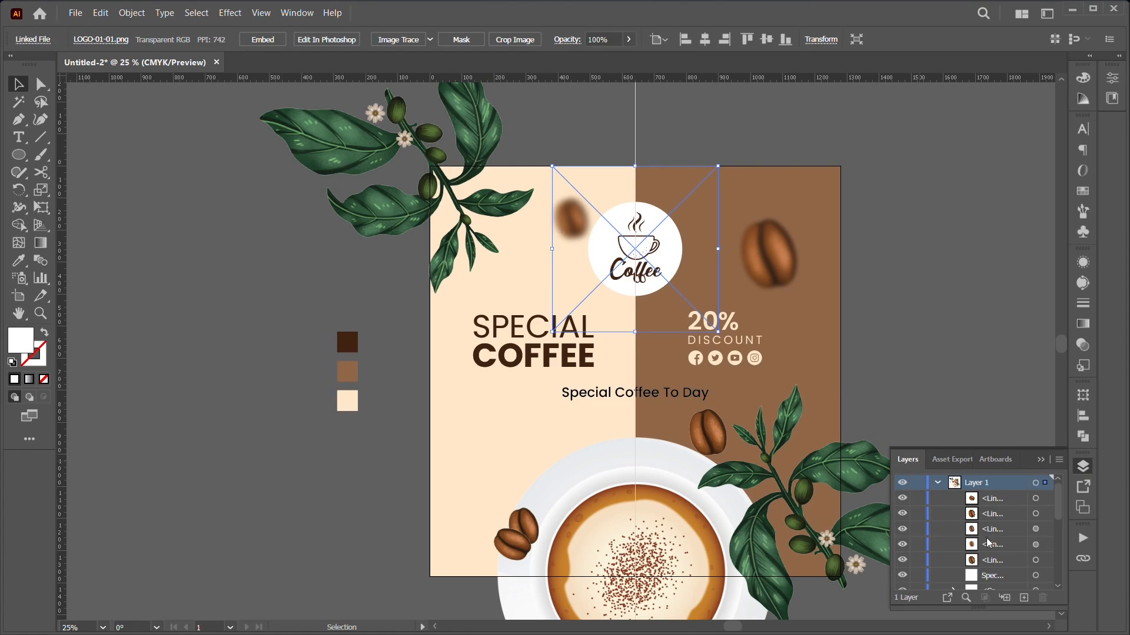
{"action": "scroll", "coordinate": [988, 543], "scroll_direction": "down", "scroll_amount": 3}
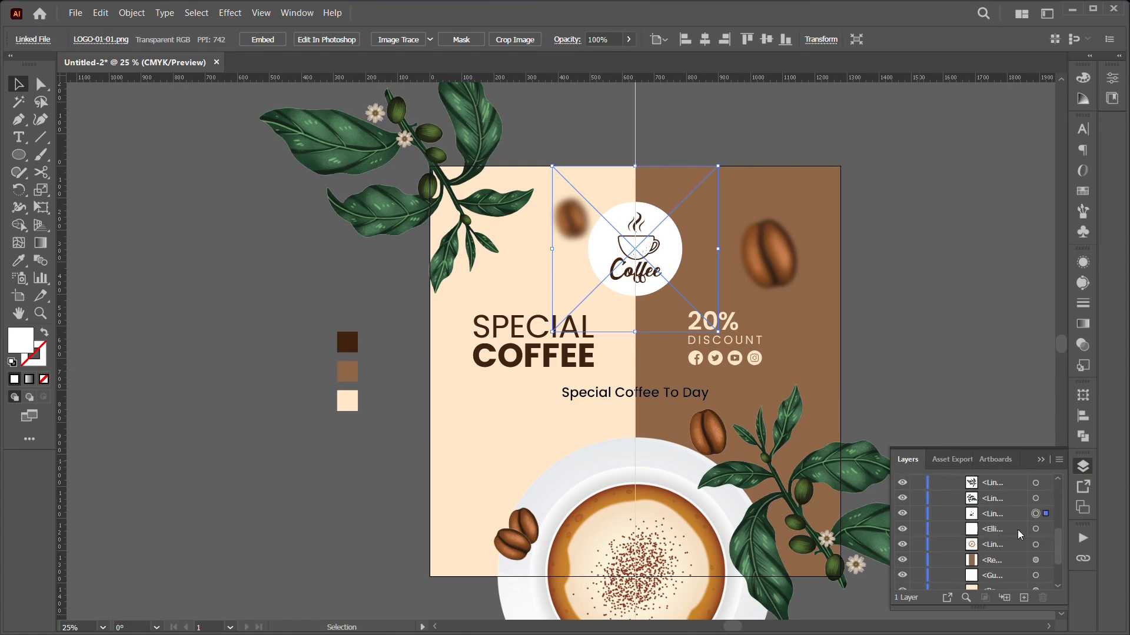
{"action": "left_click", "coordinate": [1036, 528], "text": "shift"}
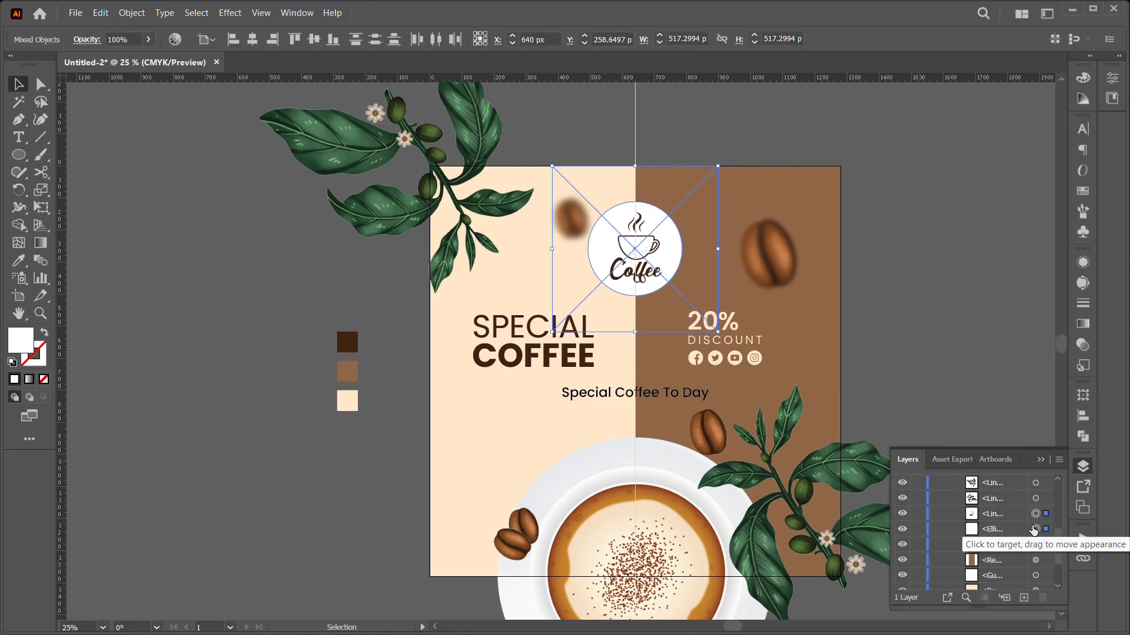
{"action": "key", "text": "ctrl+g"}
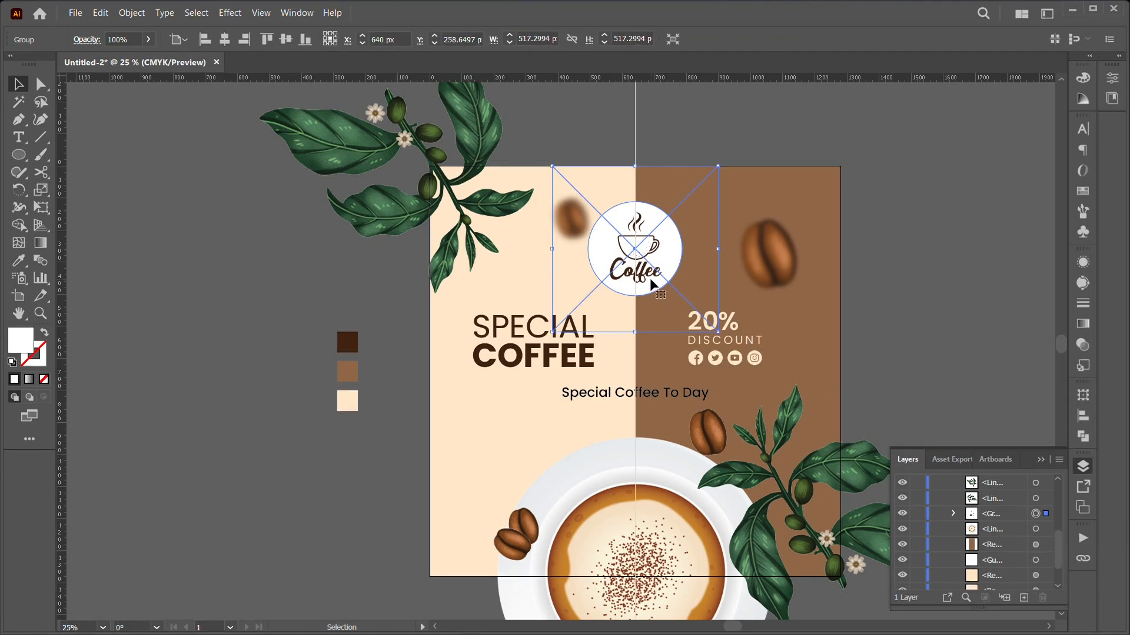
Step: Move the logo group straight up by about 53 px and bring it to the front
{"action": "left_click_drag", "start_coordinate": [651, 283], "coordinate": [650, 265]}
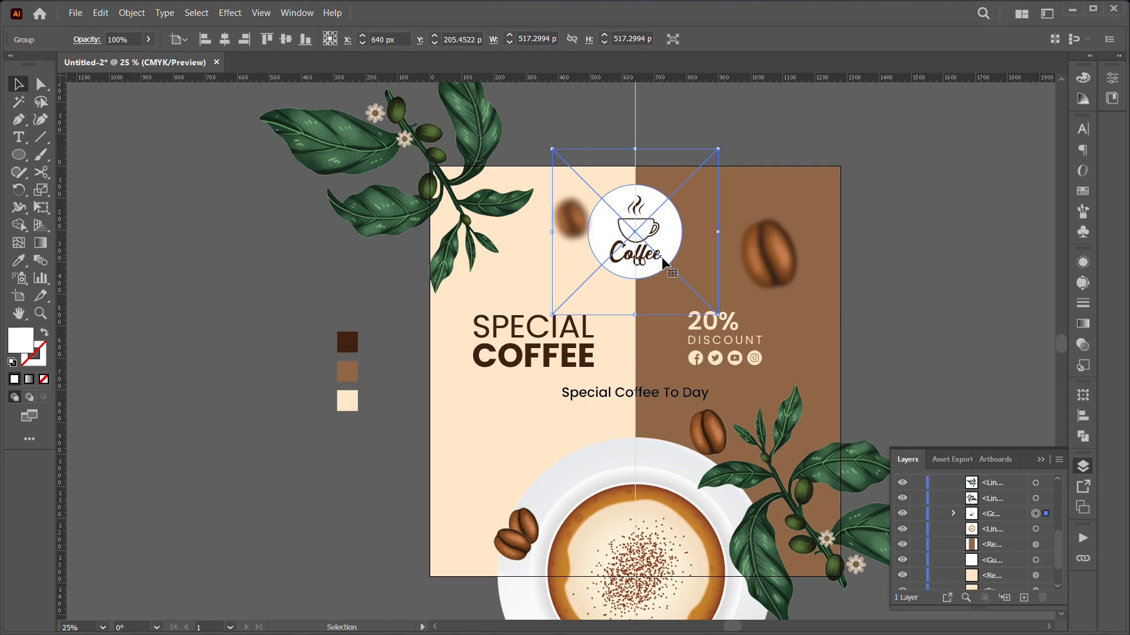
{"action": "scroll", "coordinate": [1018, 528], "scroll_direction": "up", "scroll_amount": 1}
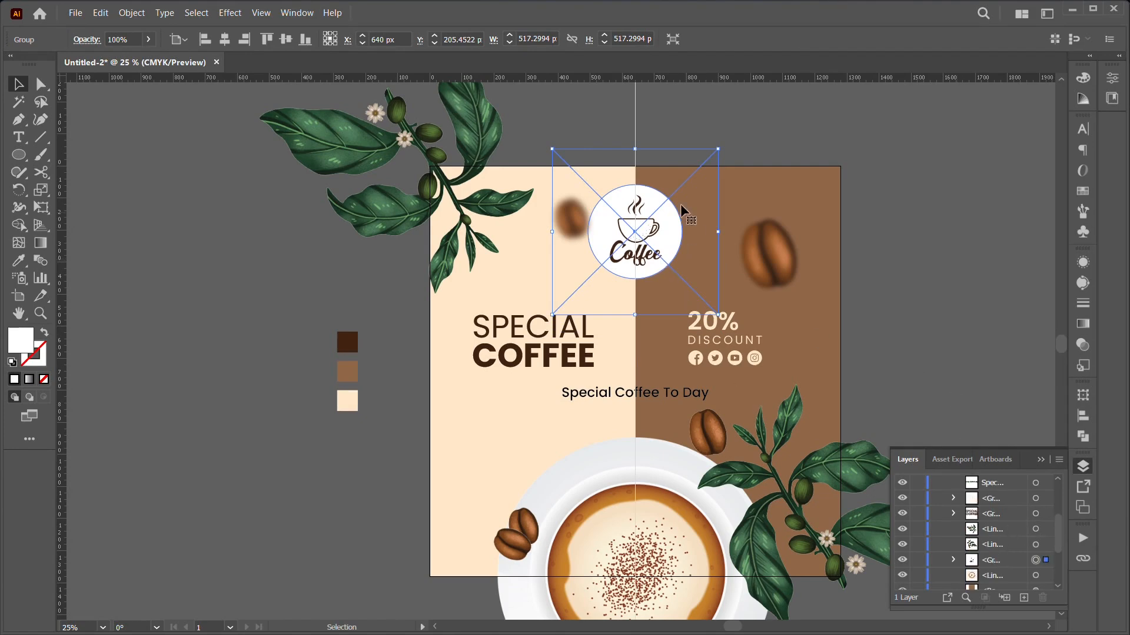
{"action": "right_click", "coordinate": [667, 228]}
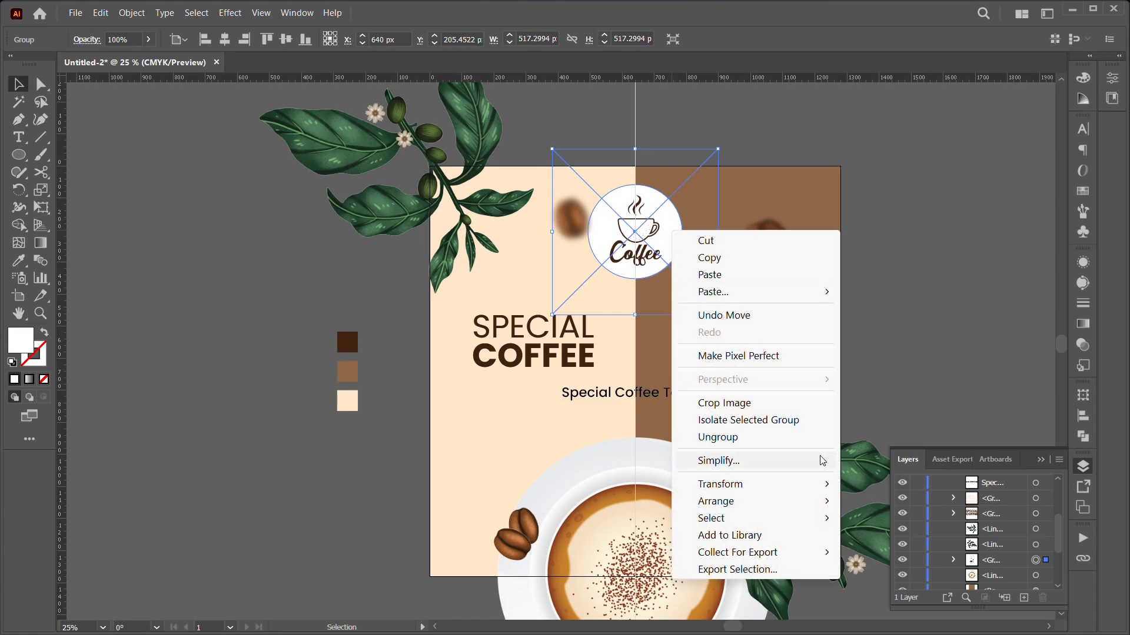
{"action": "mouse_move", "coordinate": [835, 502]}
{"action": "left_click", "coordinate": [879, 502]}
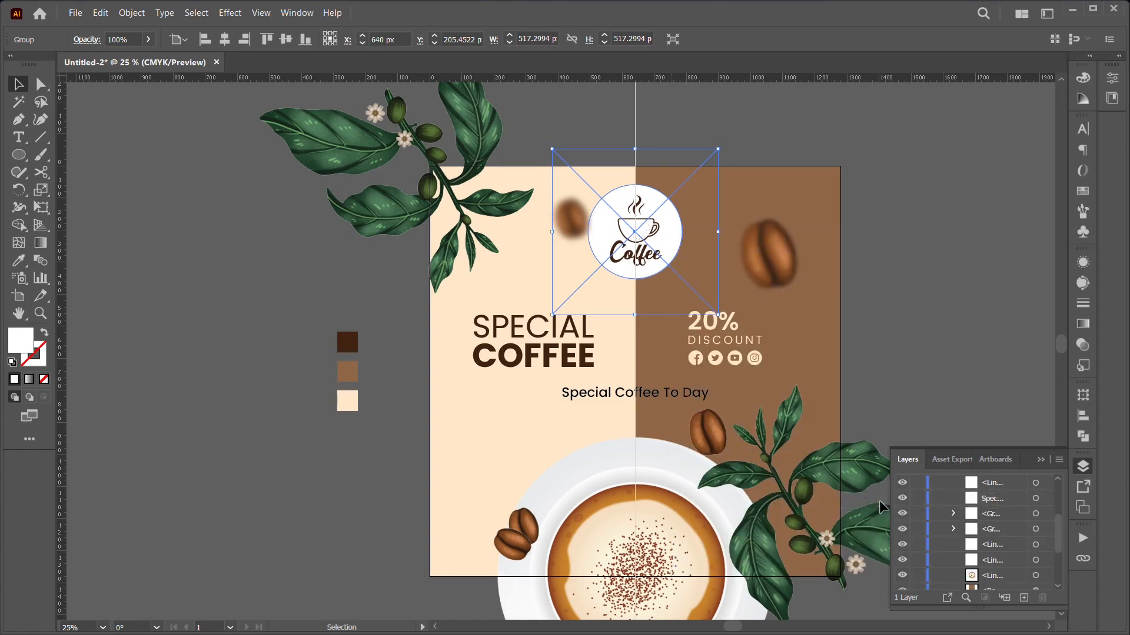
{"action": "left_click", "coordinate": [893, 294]}
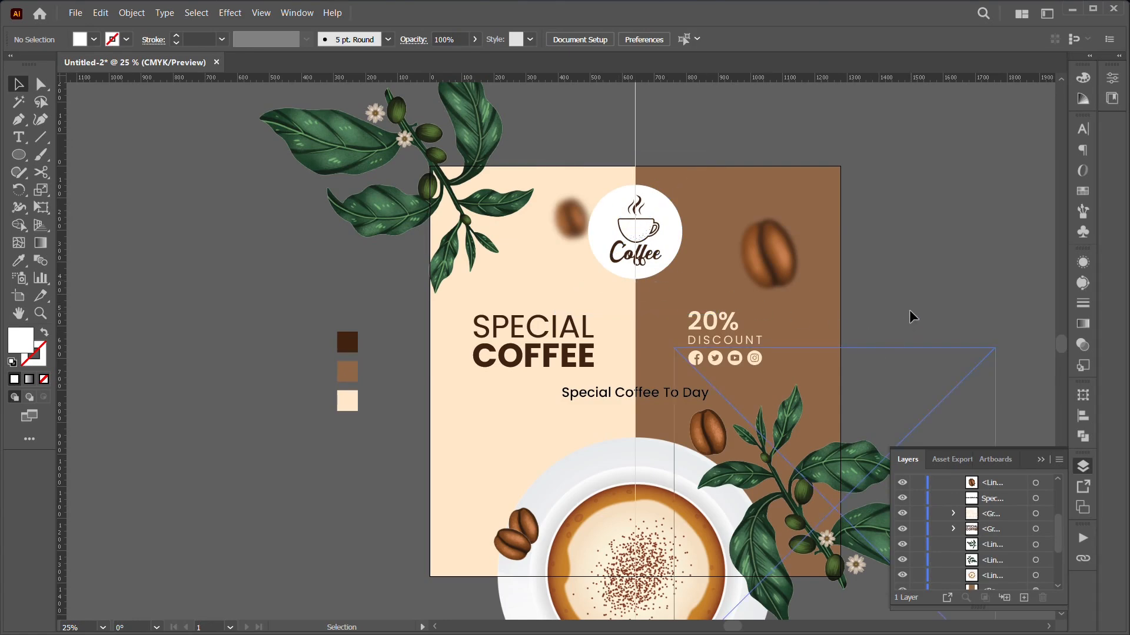
Step: Reduce the "Special Coffee To Day" line's font size to 35 pt
{"action": "left_click", "coordinate": [708, 394]}
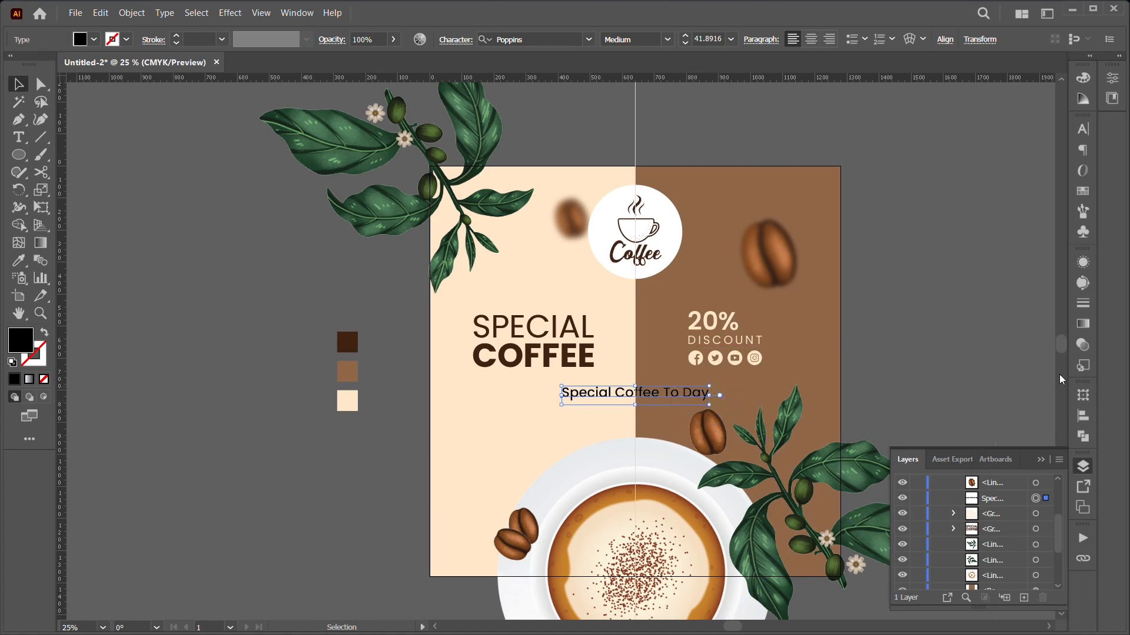
{"action": "left_click", "coordinate": [1085, 130]}
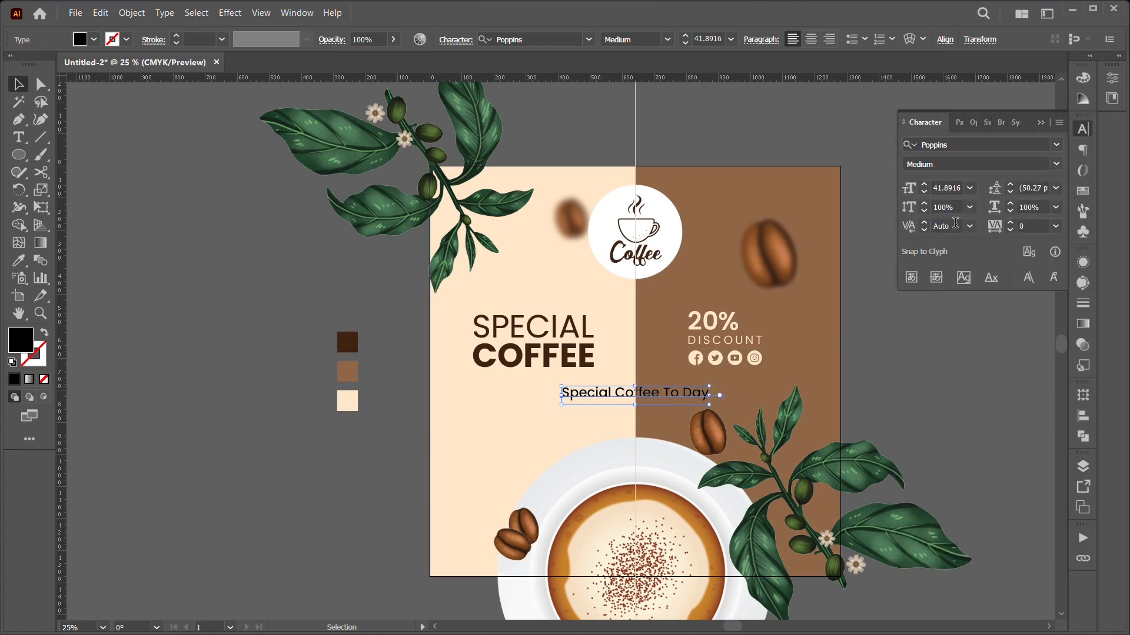
{"action": "left_click", "coordinate": [924, 192]}
{"action": "left_click", "coordinate": [925, 192]}
{"action": "left_click", "coordinate": [925, 192]}
{"action": "left_click", "coordinate": [924, 192]}
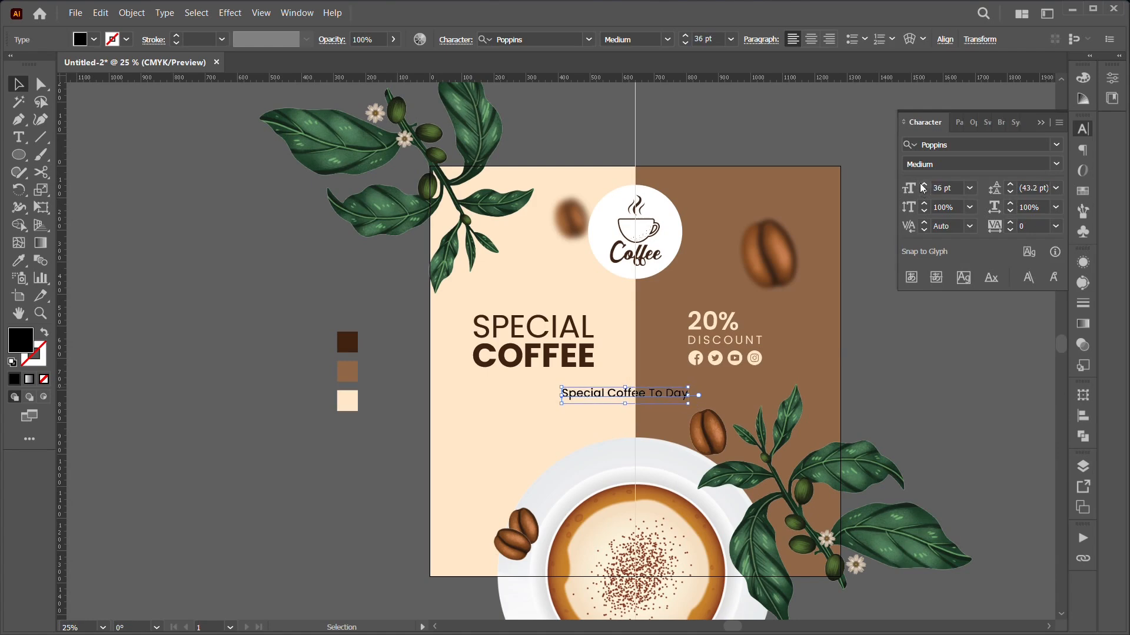
{"action": "left_click", "coordinate": [925, 192]}
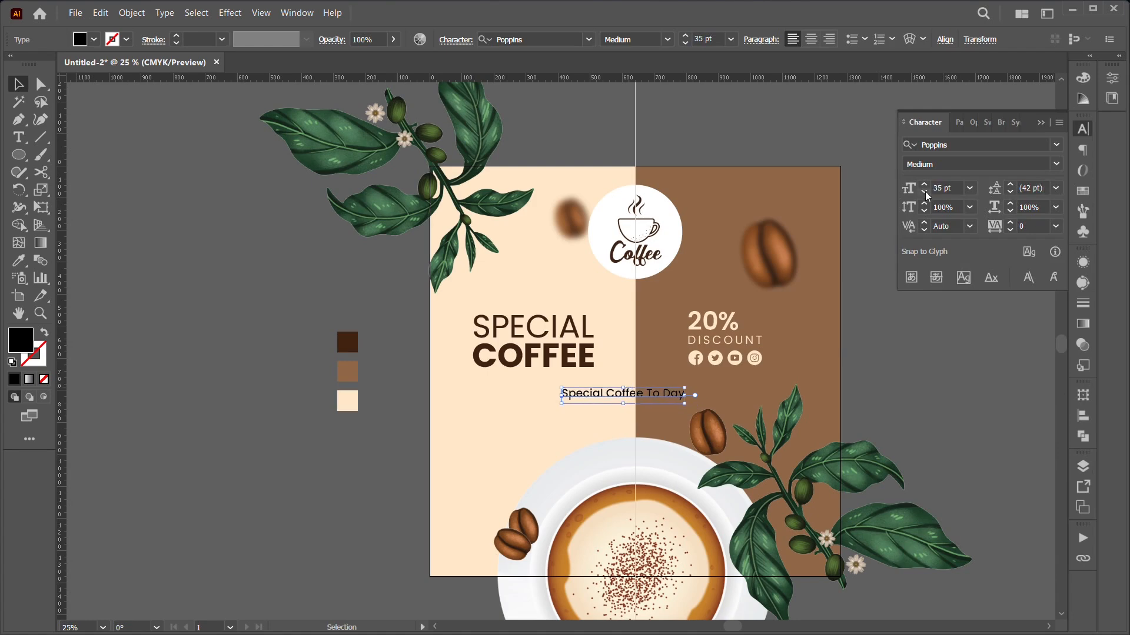
Step: Center the "Special Coffee To Day" line horizontally on the artboard
{"action": "left_click", "coordinate": [1083, 417]}
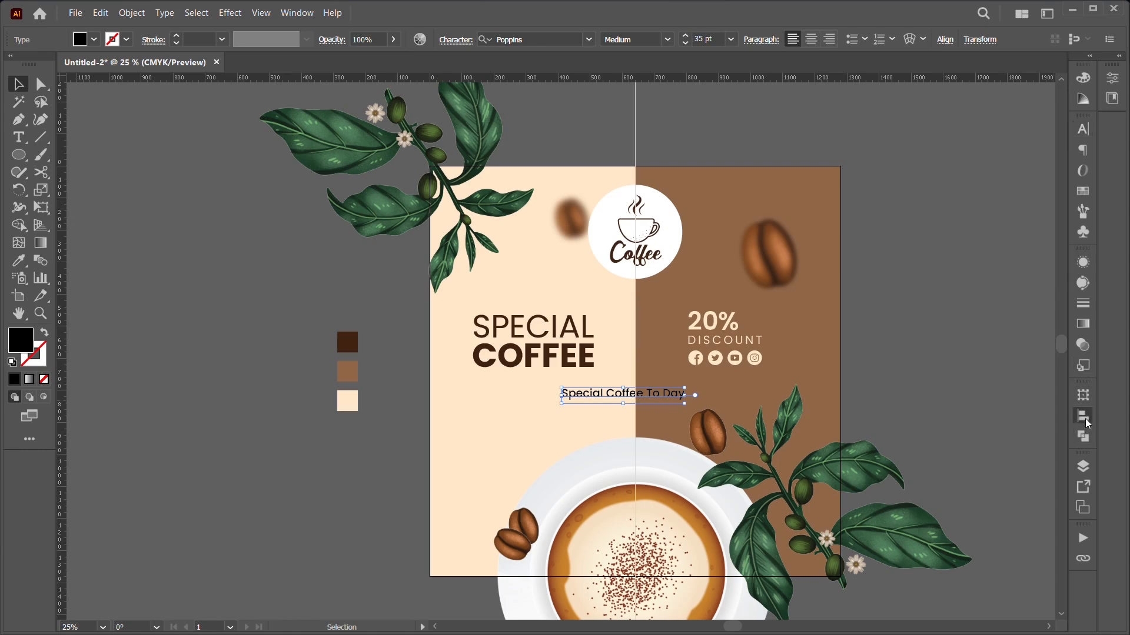
{"action": "left_click", "coordinate": [936, 432]}
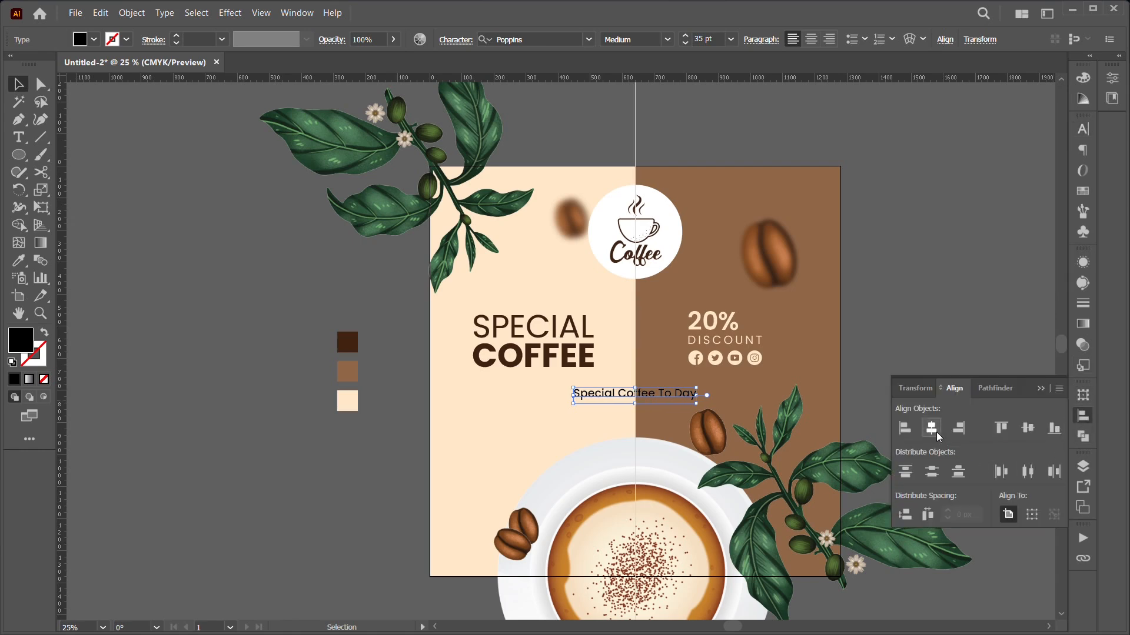
{"action": "left_click", "coordinate": [1041, 389]}
{"action": "left_click", "coordinate": [954, 340]}
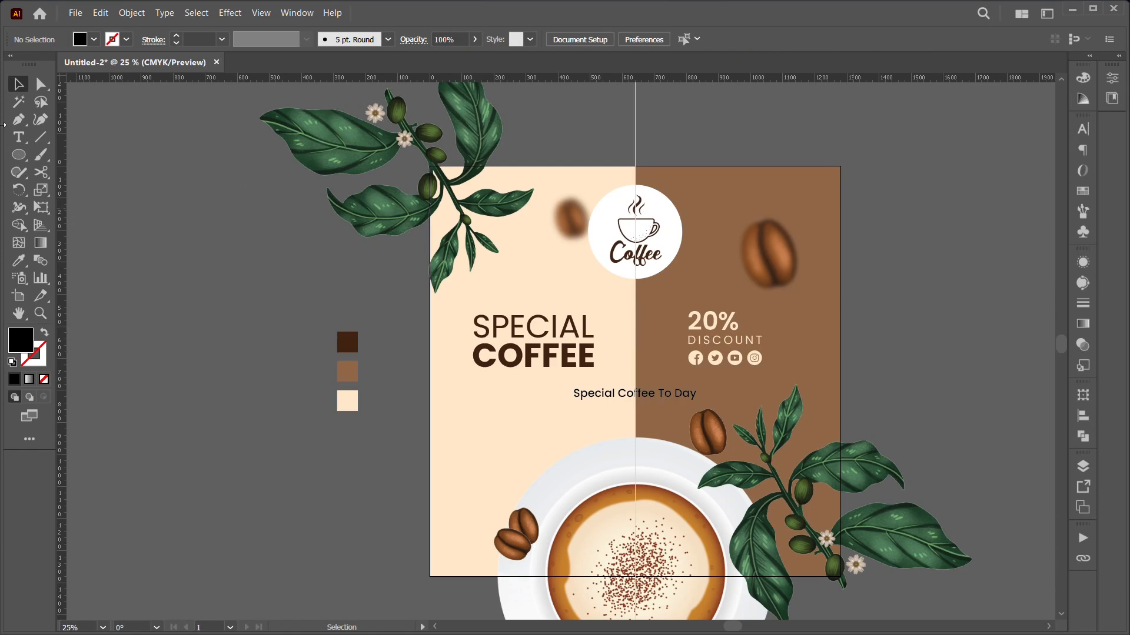
Step: Draw a black rectangle about 1278 px wide and 1289 px high over the whole artboard
{"action": "left_click_drag", "start_coordinate": [19, 154], "coordinate": [65, 152]}
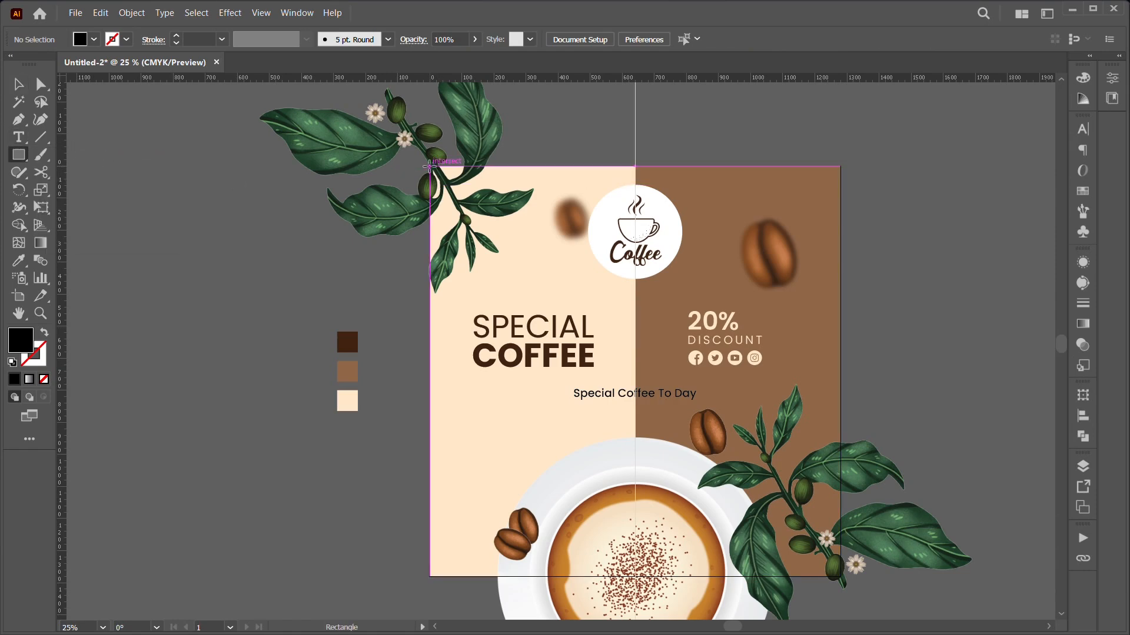
{"action": "left_click_drag", "start_coordinate": [430, 167], "coordinate": [840, 578]}
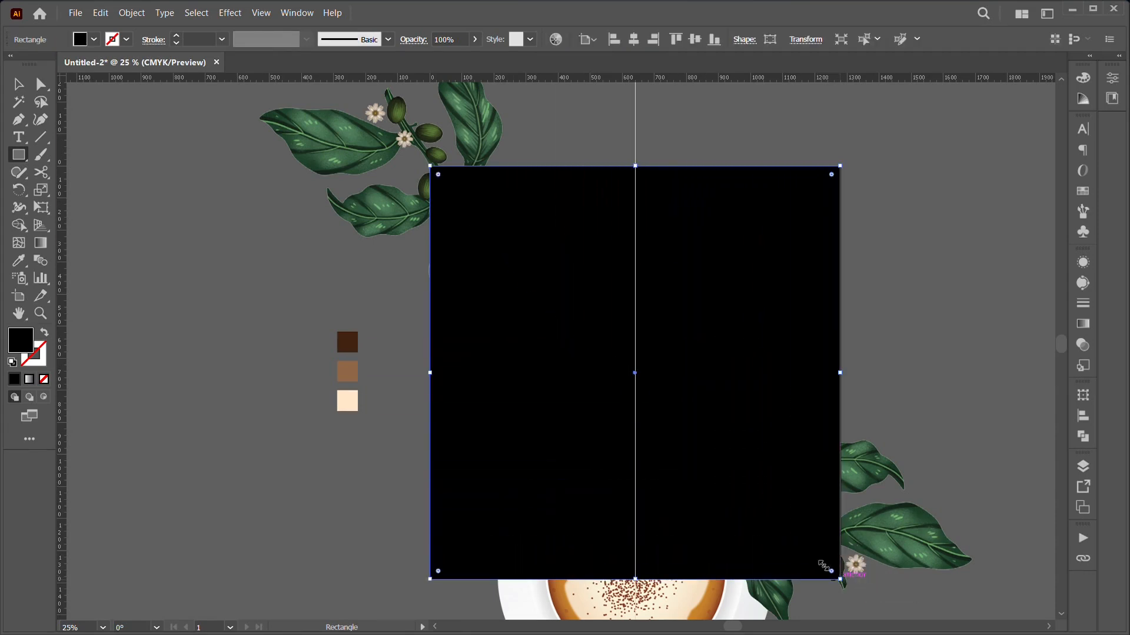
{"action": "left_click", "coordinate": [181, 199]}
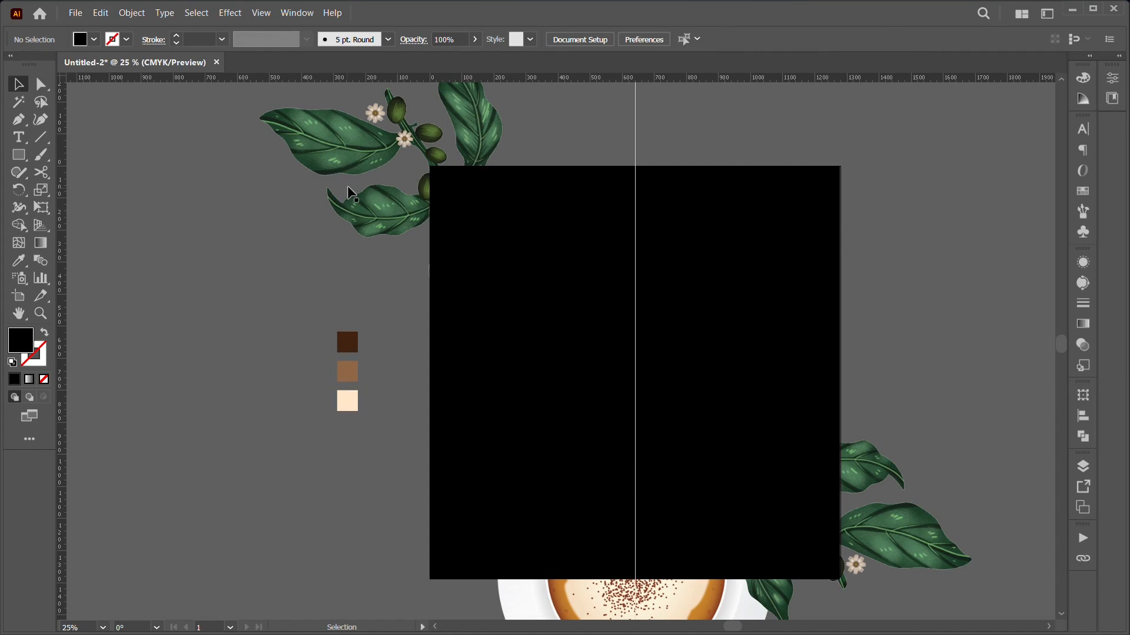
Step: Try to clip all the poster artwork with the black rectangle using a clipping mask
{"action": "left_click_drag", "start_coordinate": [920, 142], "coordinate": [418, 590]}
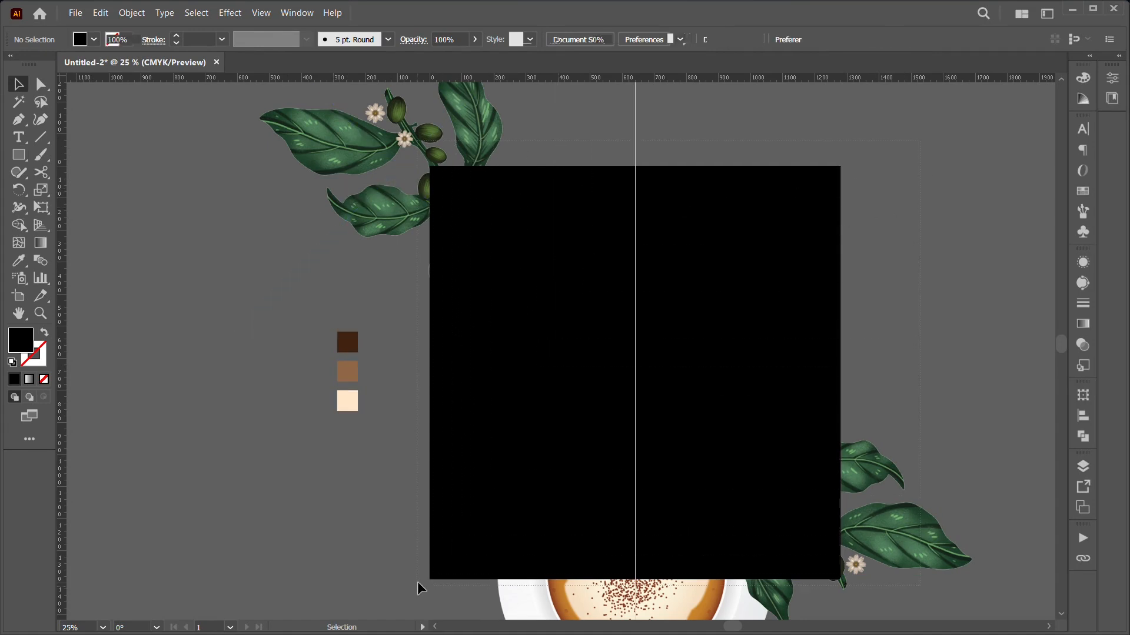
{"action": "right_click", "coordinate": [709, 452]}
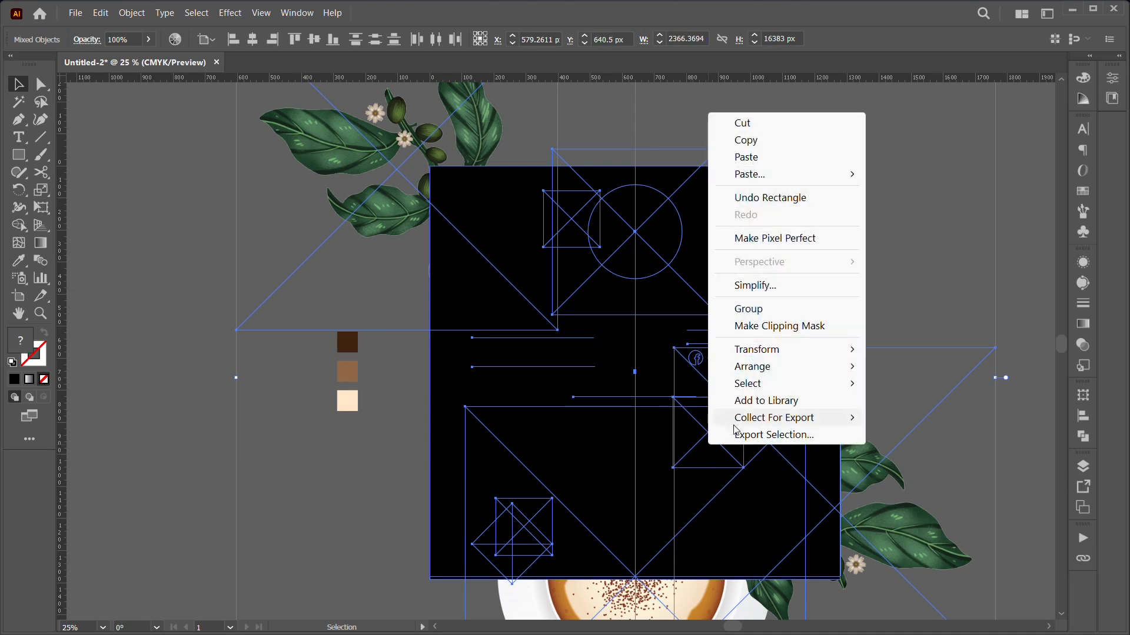
{"action": "left_click", "coordinate": [745, 327]}
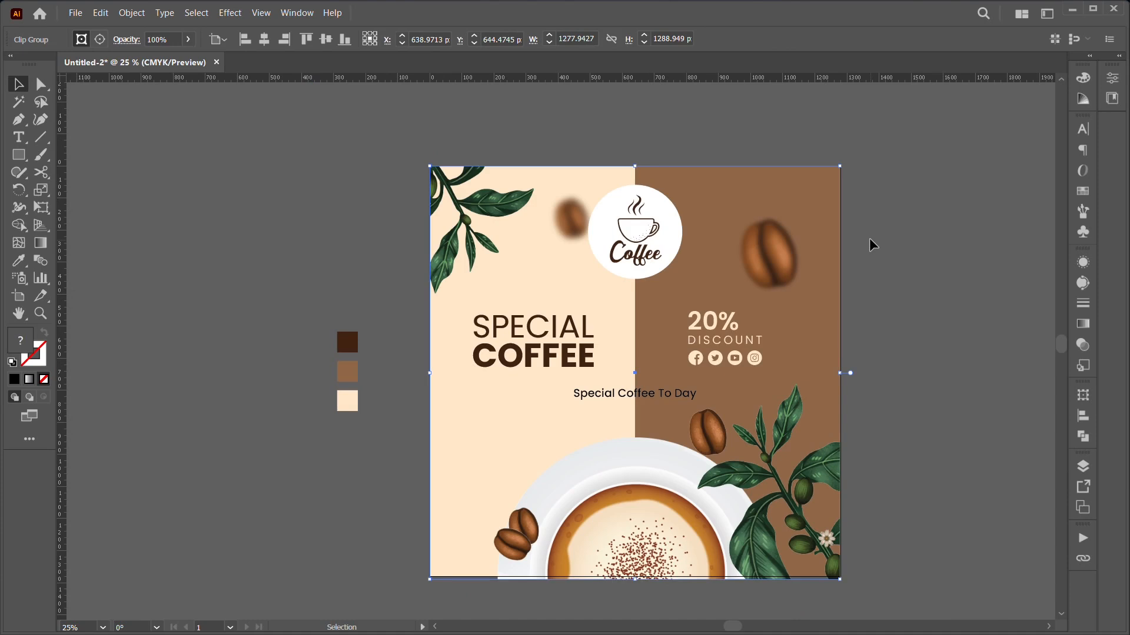
{"action": "left_click", "coordinate": [869, 237]}
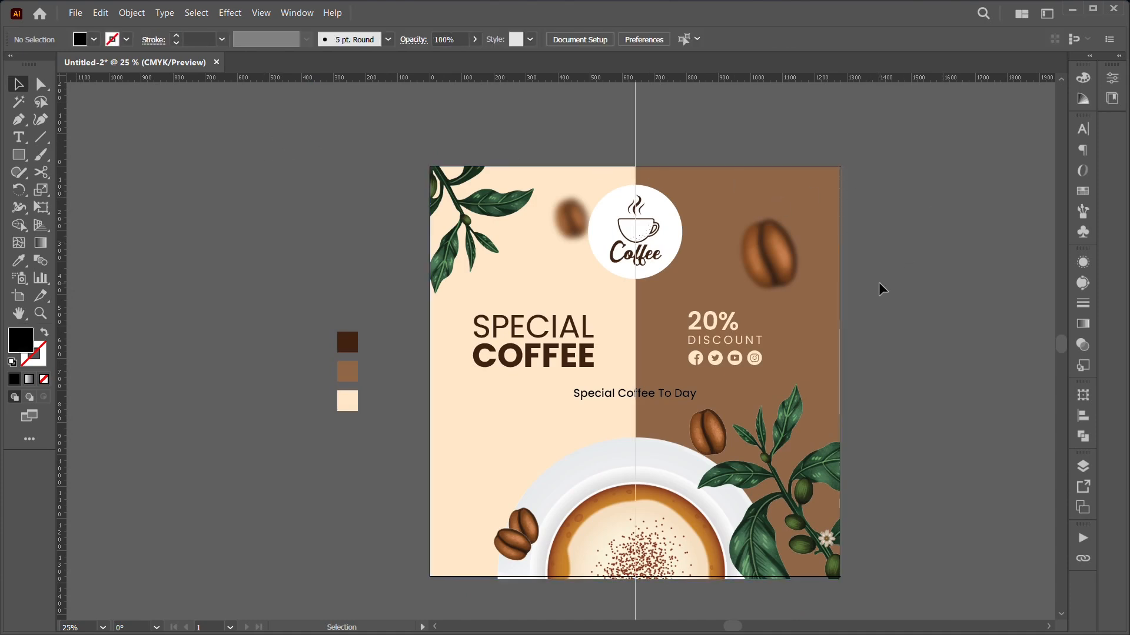
Step: Check the clipped poster's edges and undo the clipping mask
{"action": "key", "text": "ctrl+="}
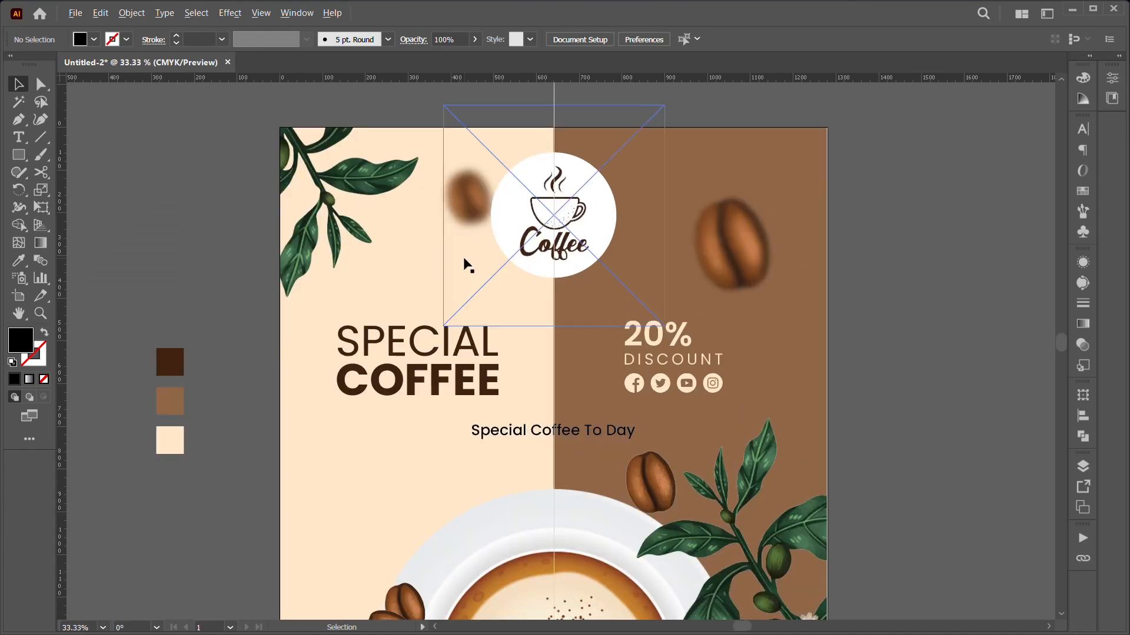
{"action": "scroll", "coordinate": [465, 263], "scroll_direction": "down", "scroll_amount": 1}
{"action": "scroll", "coordinate": [470, 261], "scroll_direction": "down", "scroll_amount": 1}
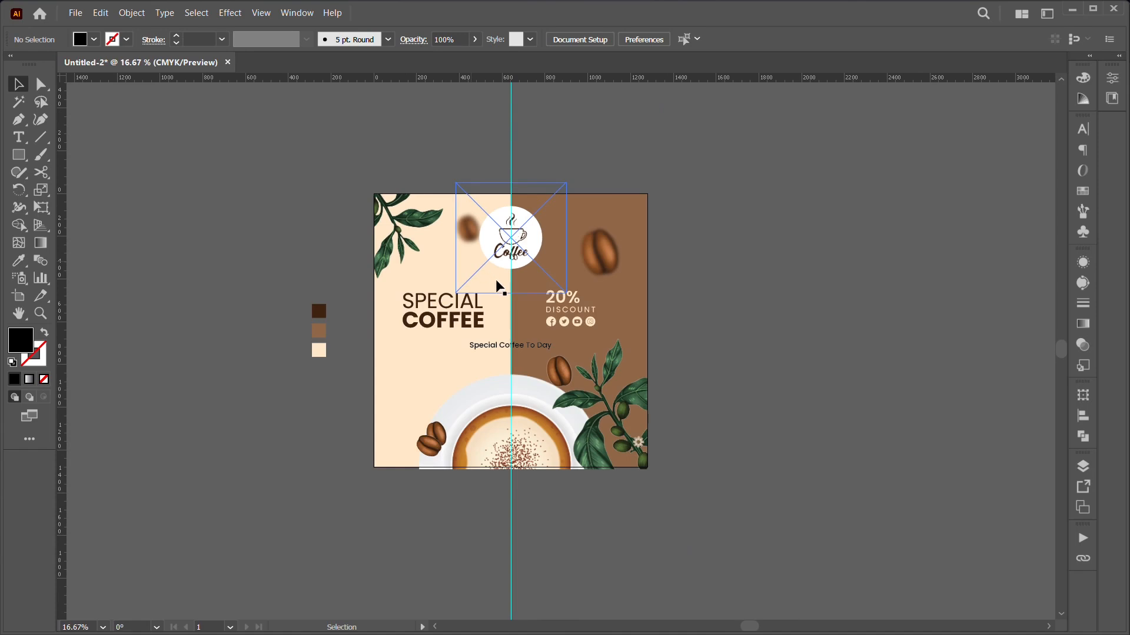
{"action": "key", "text": "a"}
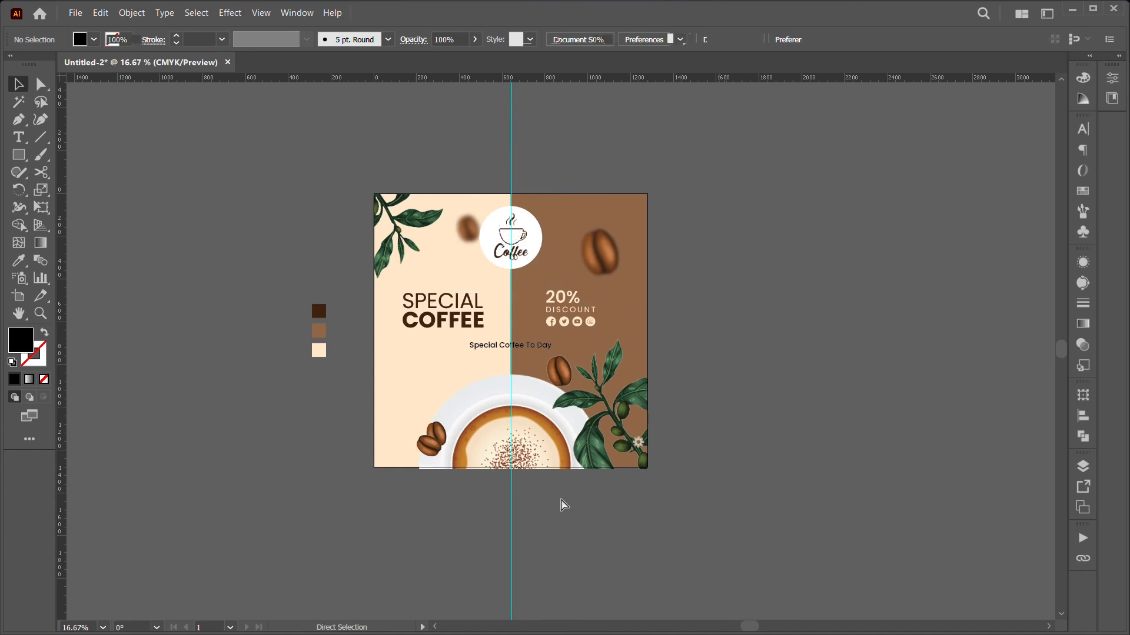
{"action": "key", "text": "ctrl+z"}
{"action": "scroll", "coordinate": [560, 499], "scroll_direction": "up", "scroll_amount": 1}
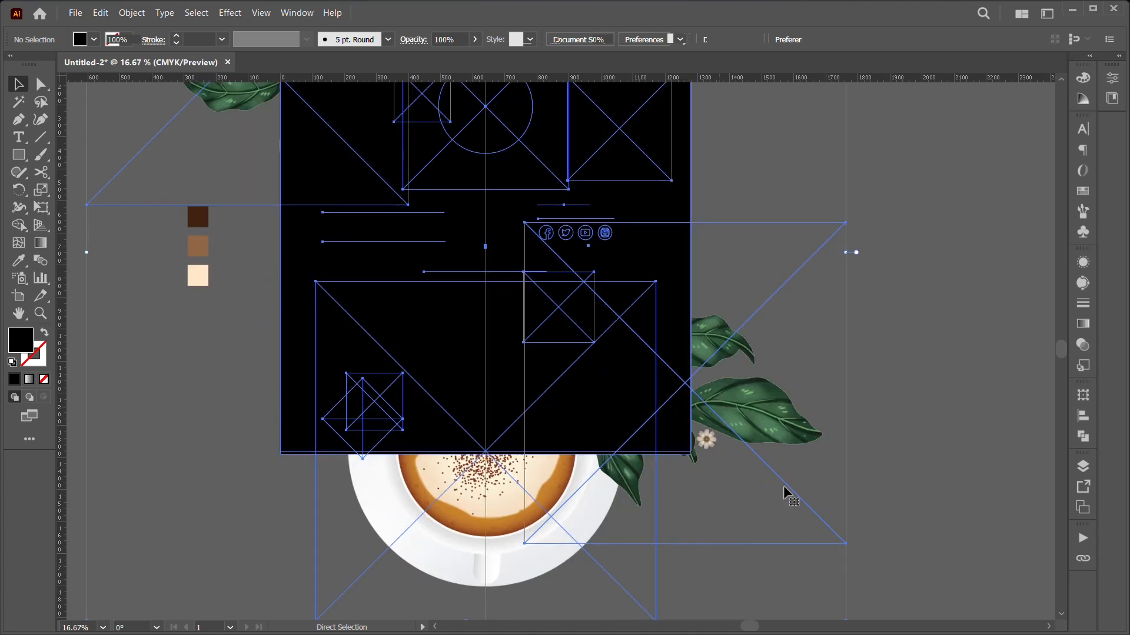
Step: Resize the black rectangle's lower and brown-side edges to fit the 1280 × 1280 px artboard exactly
{"action": "left_click", "coordinate": [863, 422]}
{"action": "left_click", "coordinate": [570, 423]}
{"action": "left_click_drag", "start_coordinate": [485, 453], "coordinate": [485, 451]}
{"action": "left_click_drag", "start_coordinate": [692, 245], "coordinate": [693, 246]}
{"action": "left_click", "coordinate": [626, 310]}
Step: Select all the poster artwork with the black rectangle, excluding the color swatches, and make a clipping mask
{"action": "scroll", "coordinate": [626, 310], "scroll_direction": "down", "scroll_amount": 1}
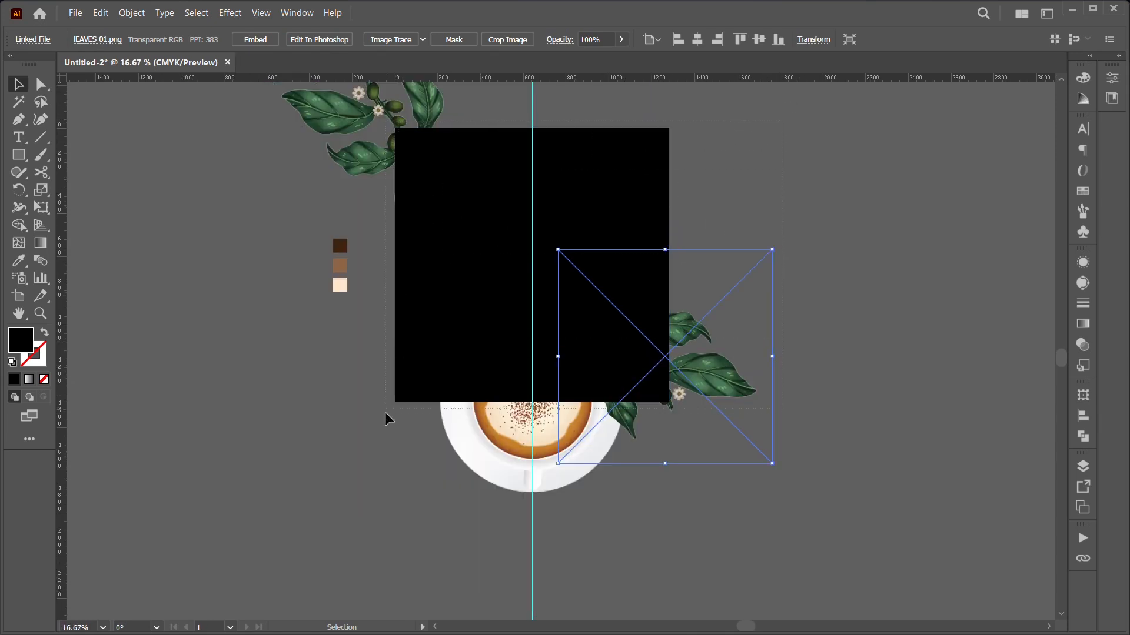
{"action": "key", "text": "ctrl+a"}
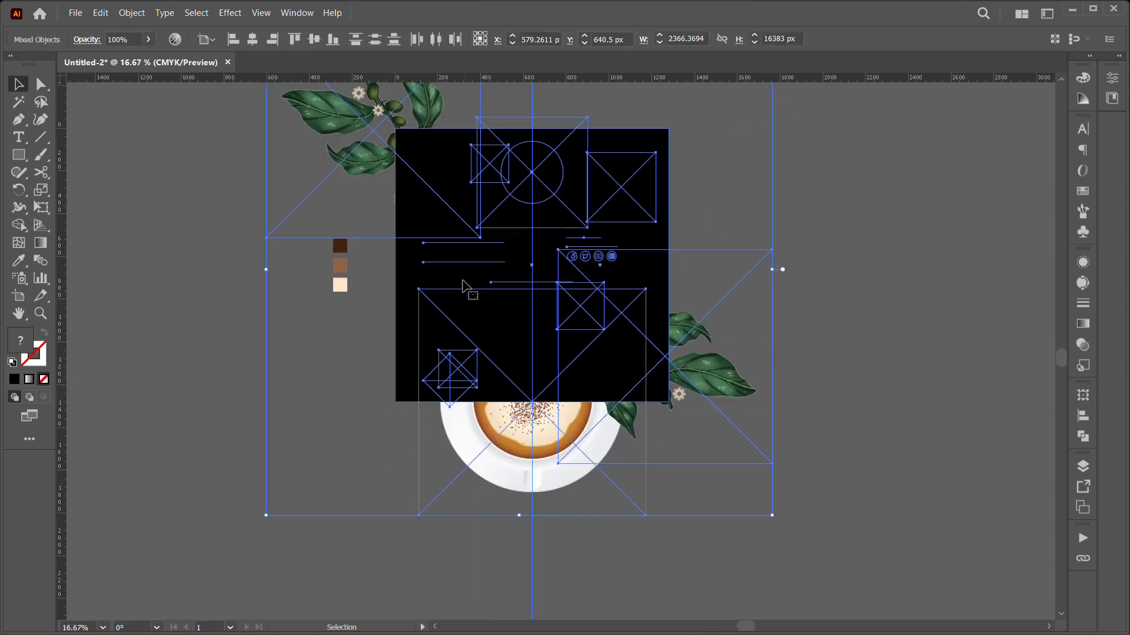
{"action": "right_click", "coordinate": [533, 209]}
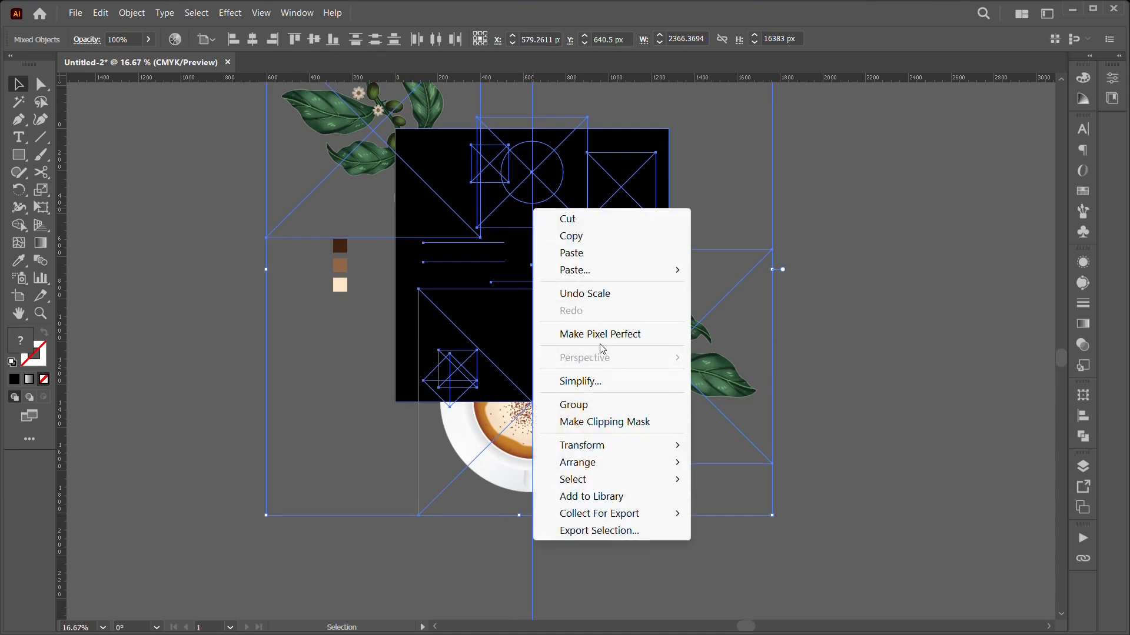
{"action": "left_click", "coordinate": [601, 423]}
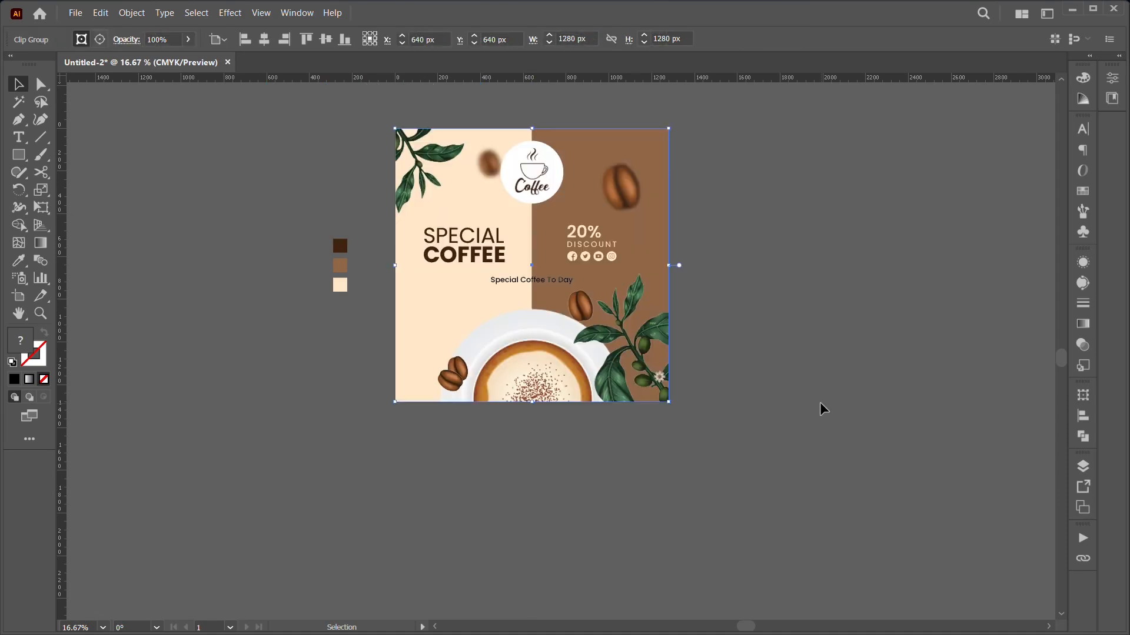
{"action": "scroll", "coordinate": [820, 401], "scroll_direction": "up", "scroll_amount": 1}
{"action": "scroll", "coordinate": [775, 391], "scroll_direction": "up", "scroll_amount": 2}
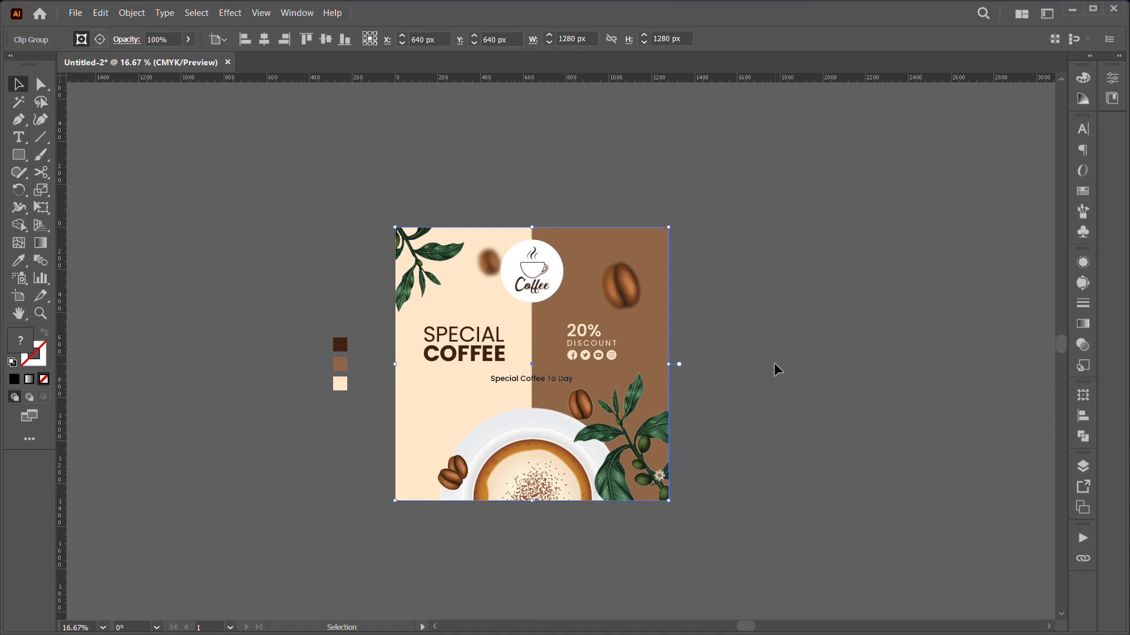
{"action": "left_click", "coordinate": [774, 366]}
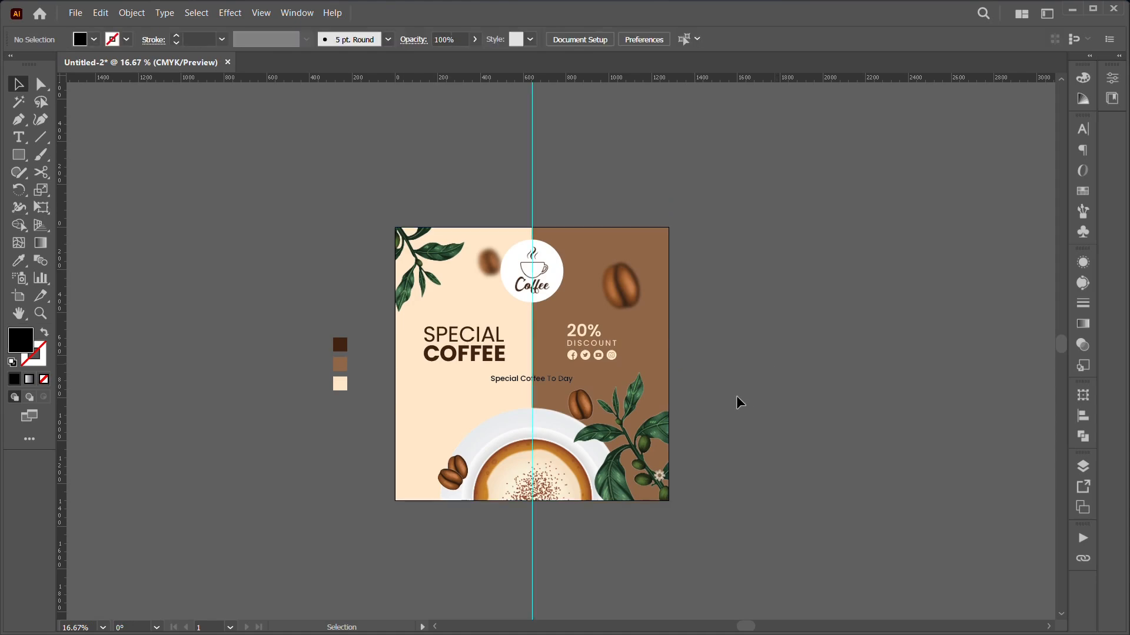
{"action": "left_click", "coordinate": [462, 366]}
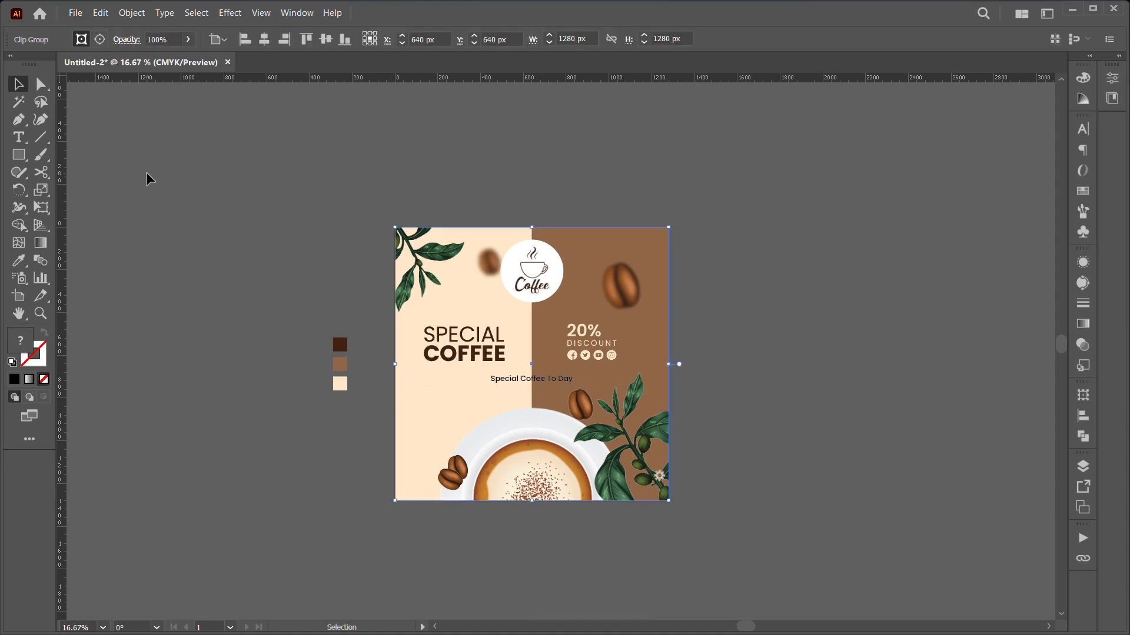